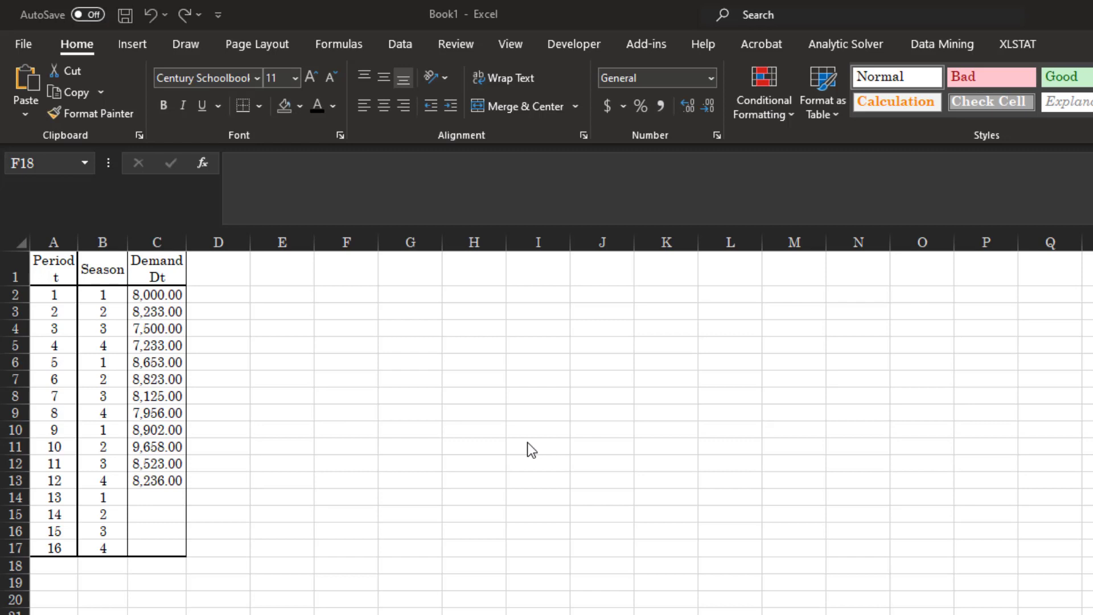
Highlight the periods and seasons for the first four periods of demand
click(283, 511)
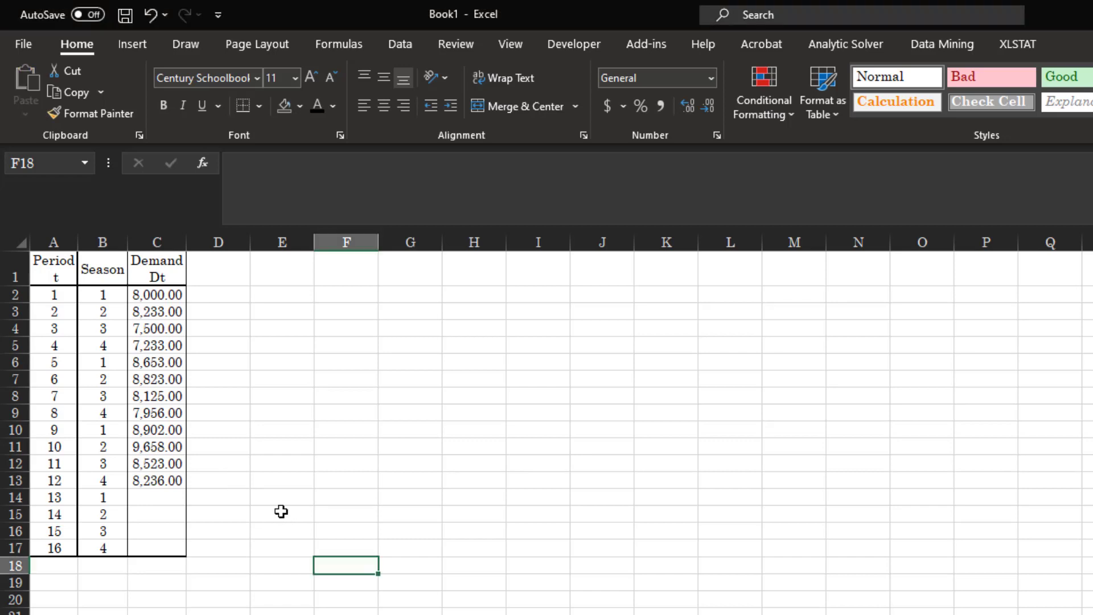
click(53, 295)
drag(53, 295, 53, 346)
drag(106, 296, 179, 344)
Enter =AVERAGE(C2:C5) in D5, giving 7,741.50, and fill it down to D13
click(196, 344)
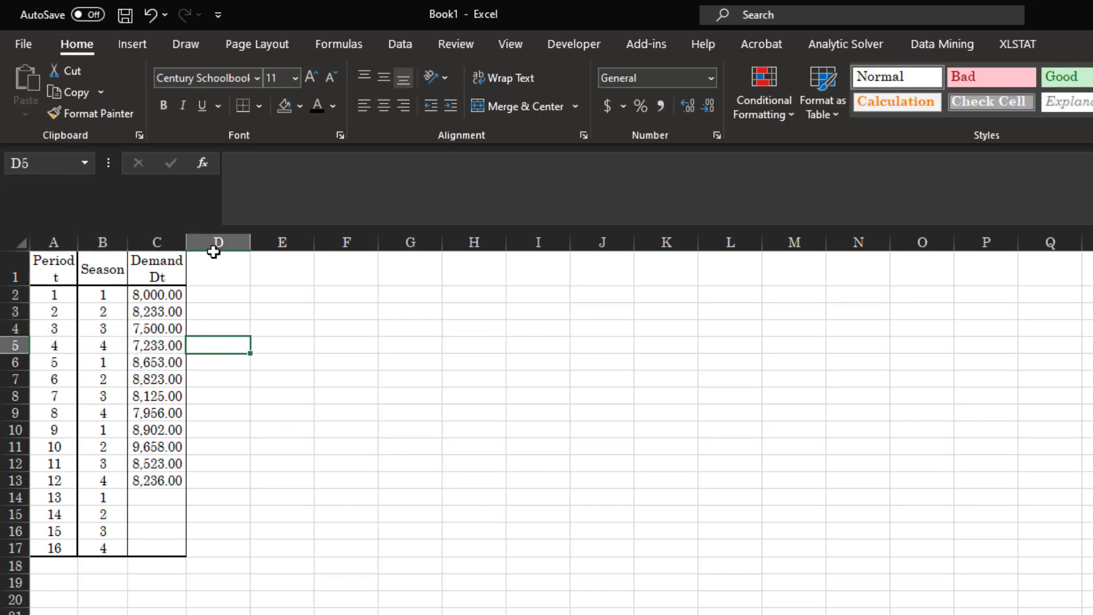
click(341, 44)
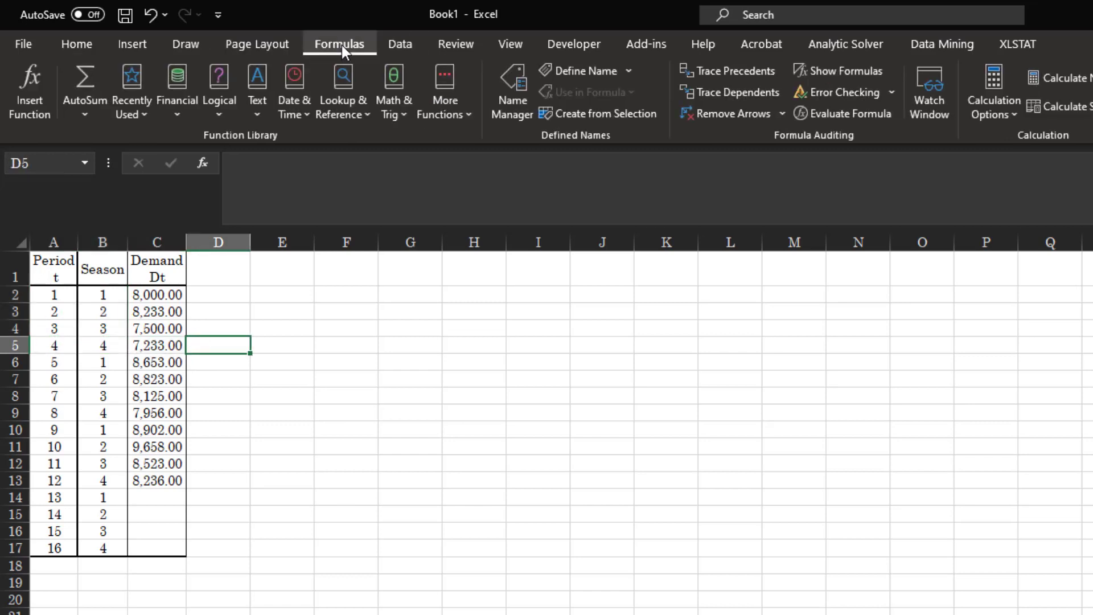
click(94, 114)
click(116, 154)
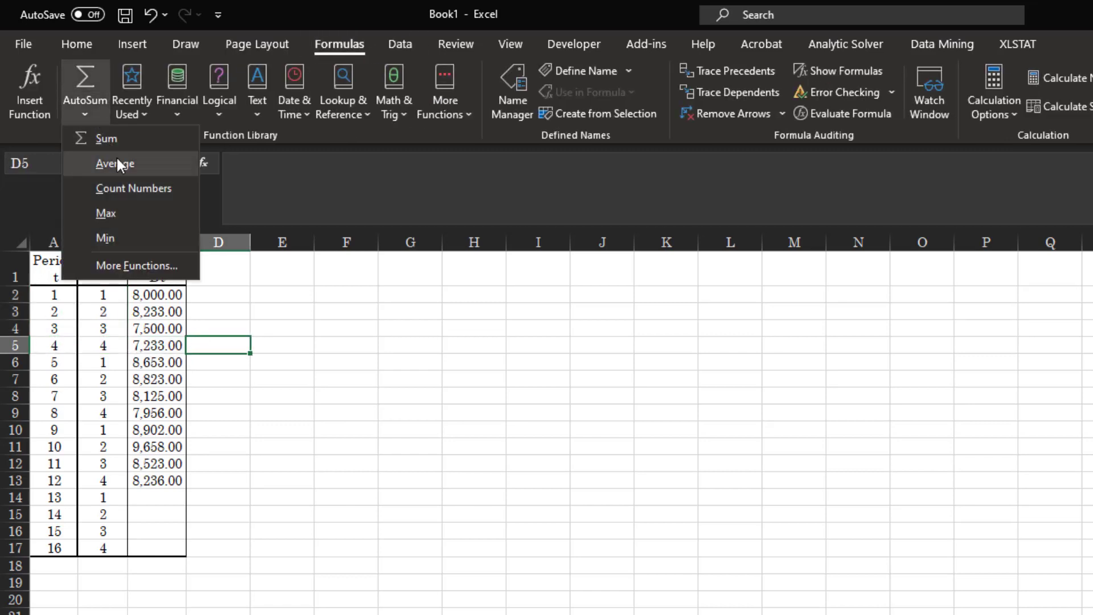
click(158, 294)
drag(166, 314, 166, 345)
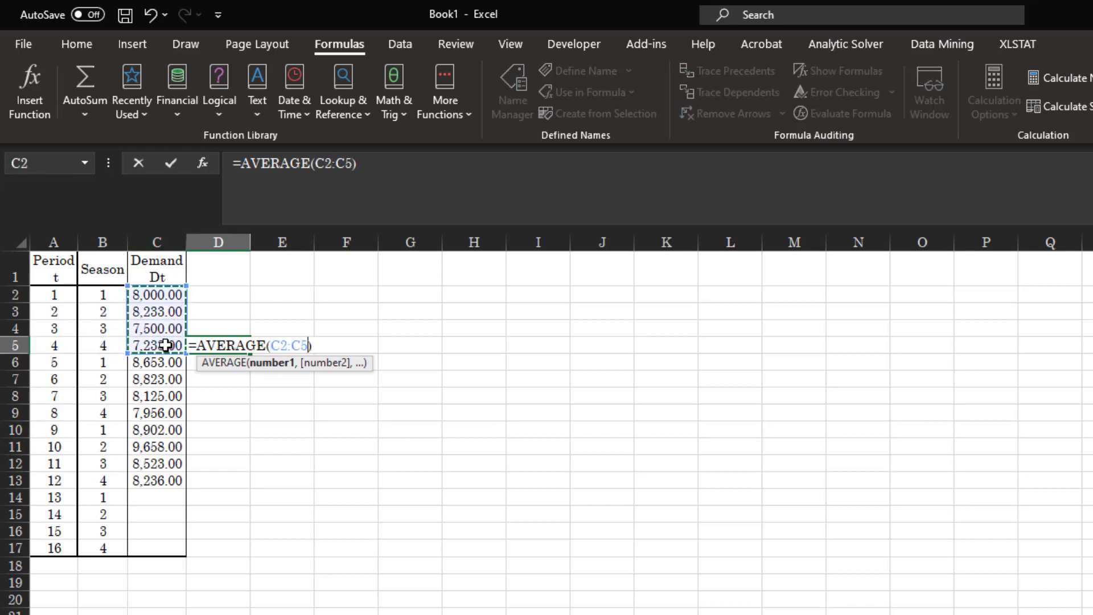
key(Return)
click(242, 347)
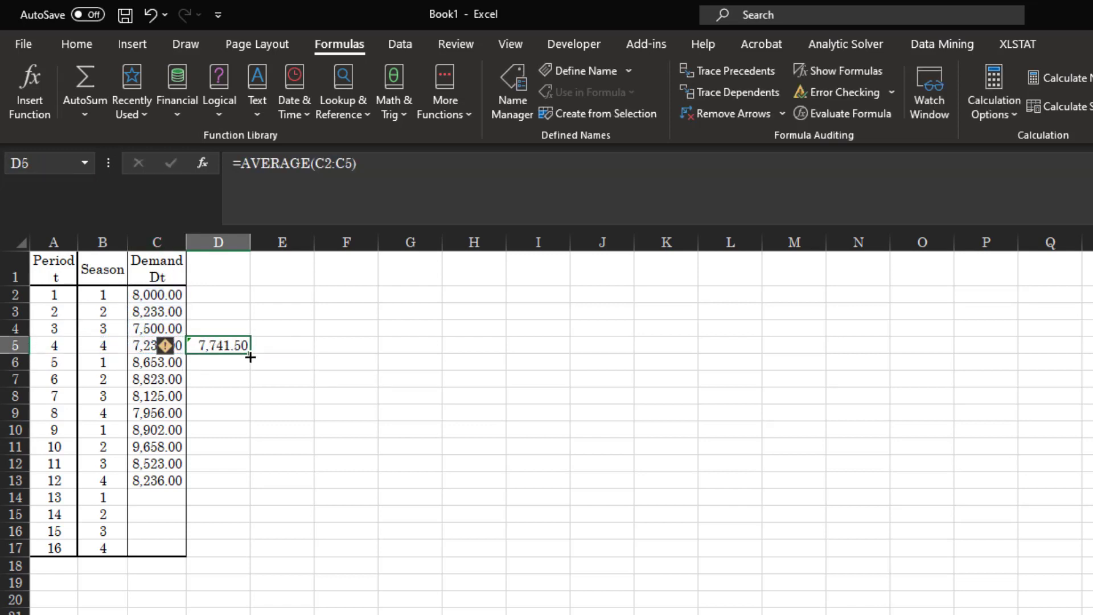
drag(253, 359, 251, 488)
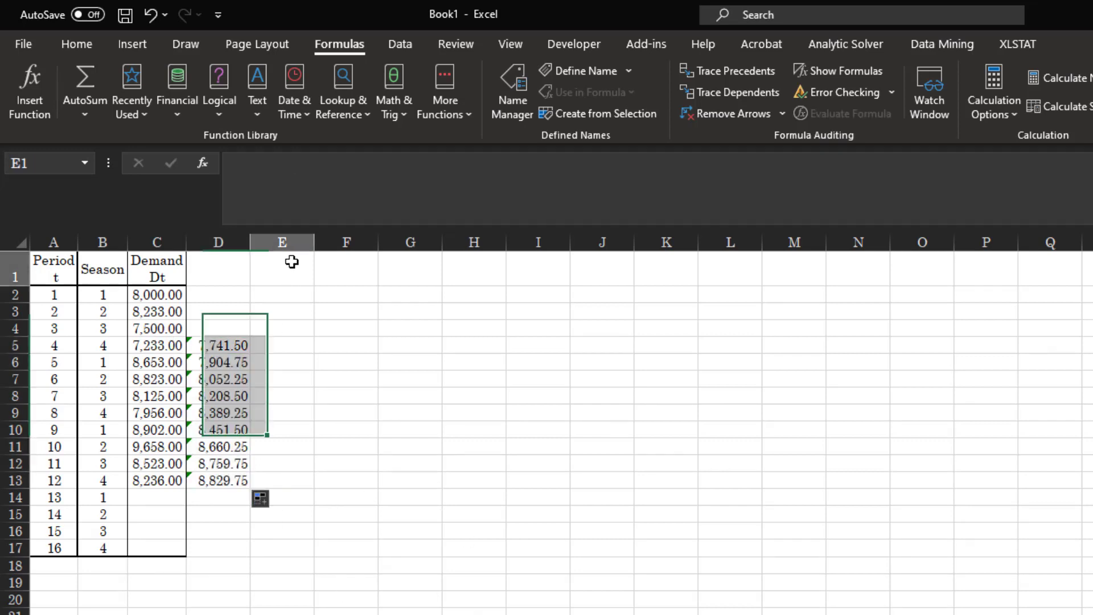
Paste the De-Season Demand heading into E1 as values and wrap its text
click(288, 280)
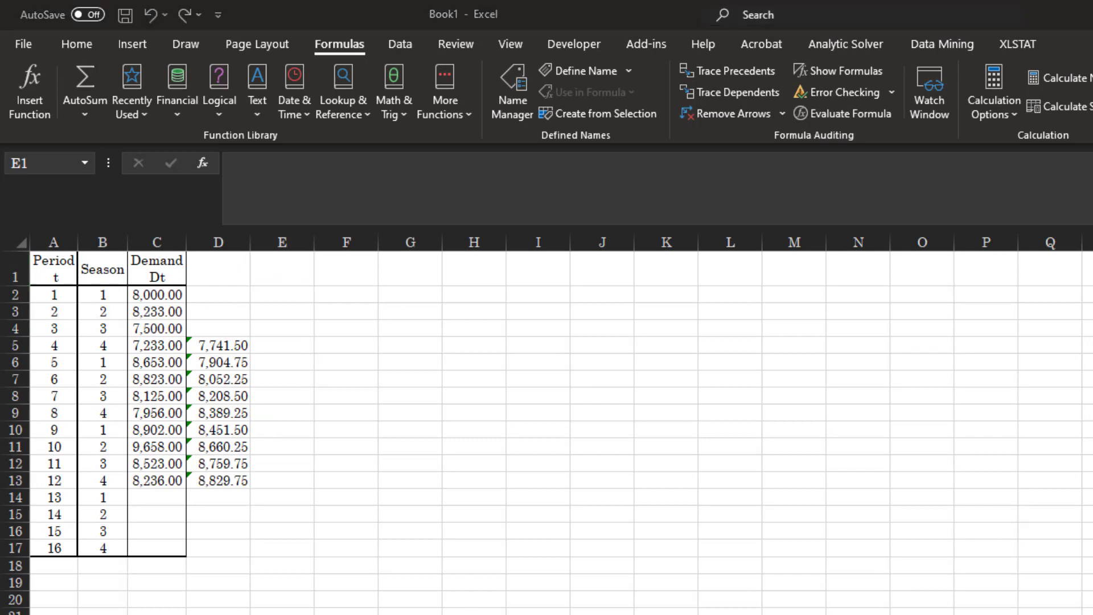
click(289, 254)
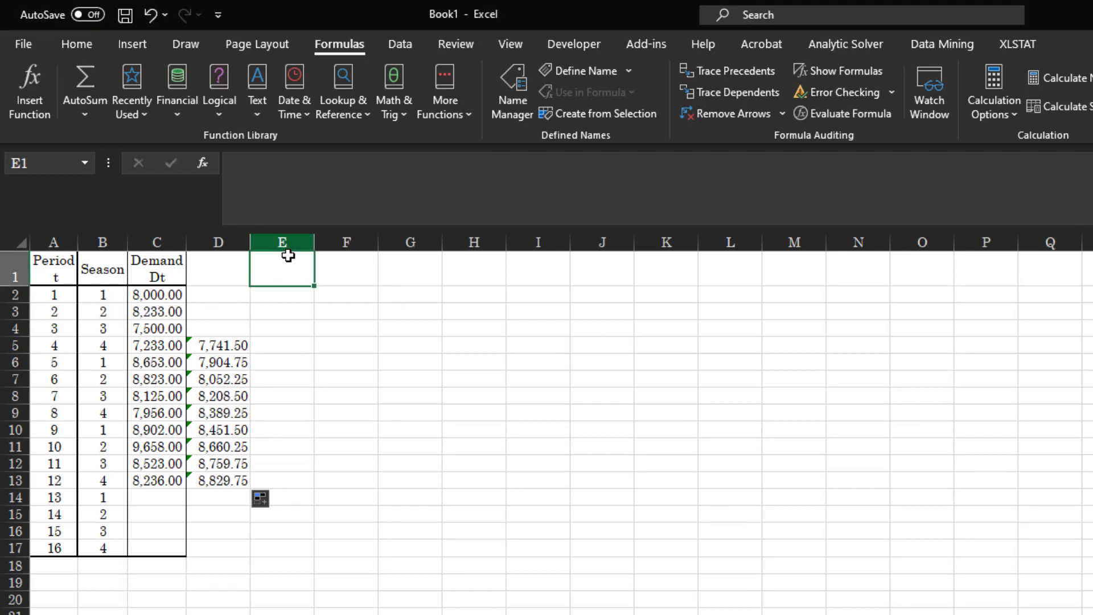
right_click(288, 261)
click(359, 356)
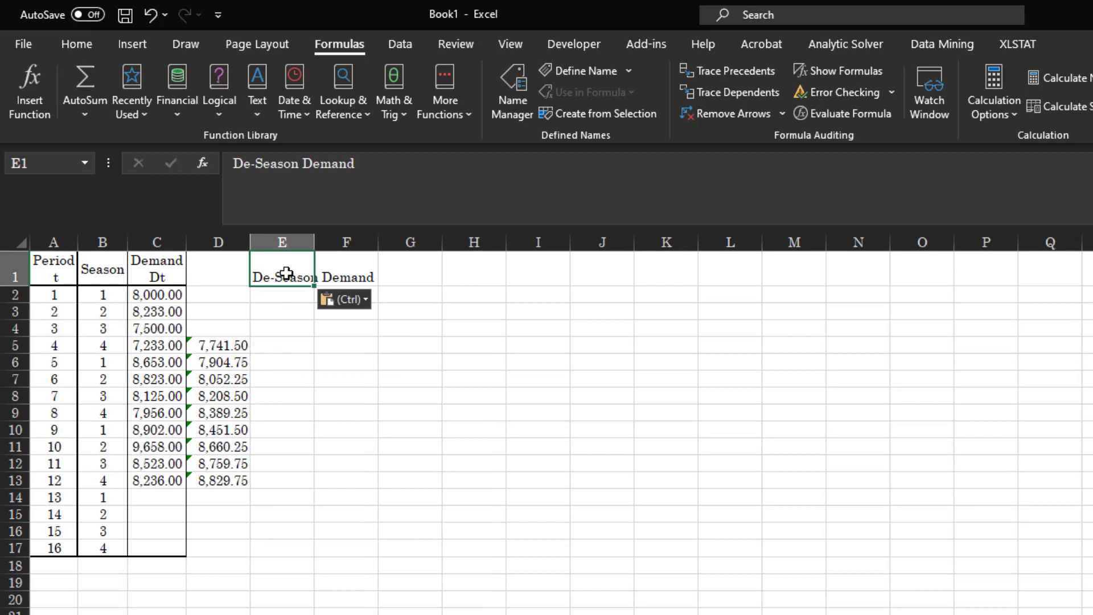
click(102, 44)
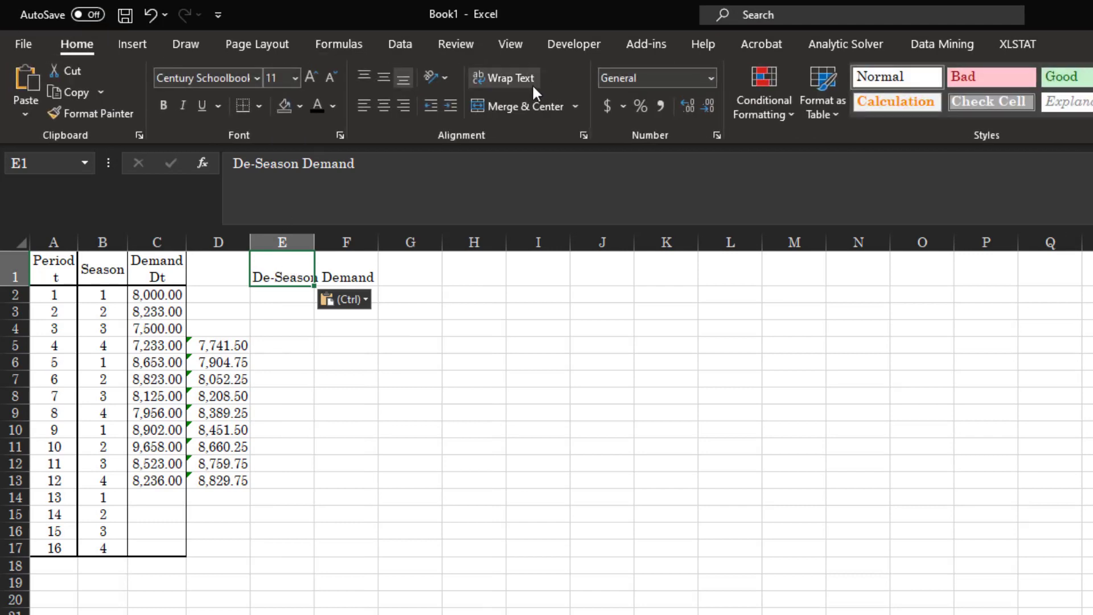
click(504, 78)
Highlight the early seasons and first moving averages to review the D5 formula
click(326, 397)
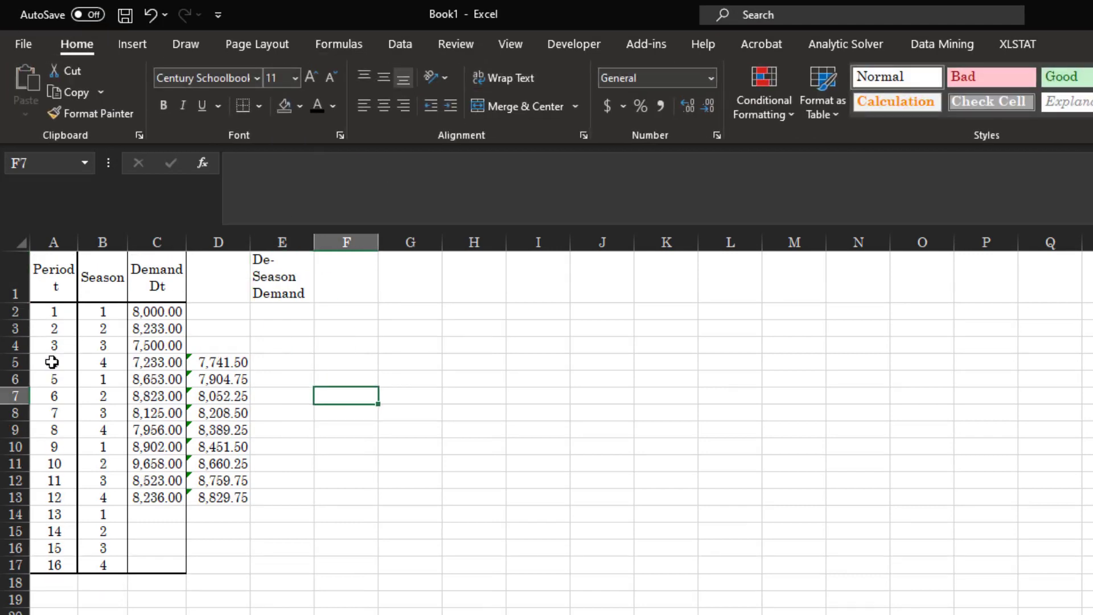
drag(51, 362, 214, 305)
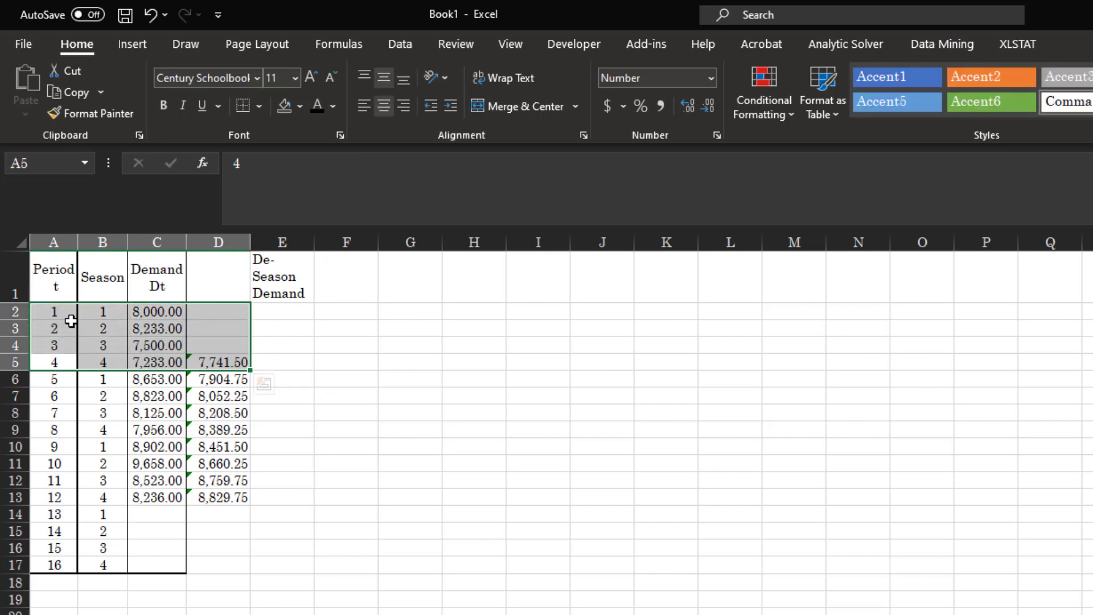
drag(90, 313, 101, 367)
click(107, 343)
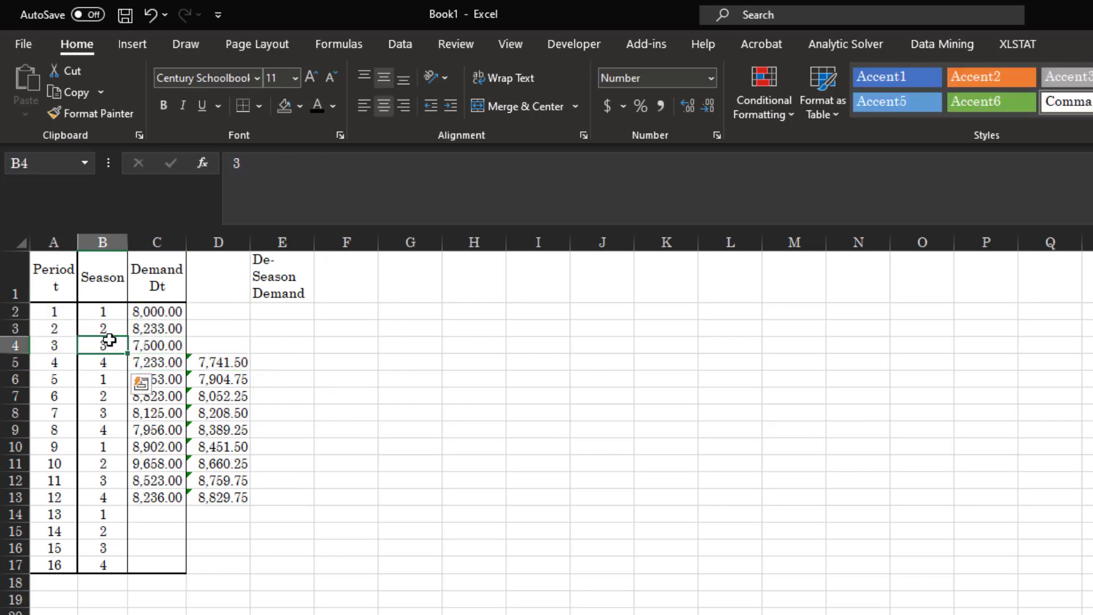
key(Down)
key(Down)
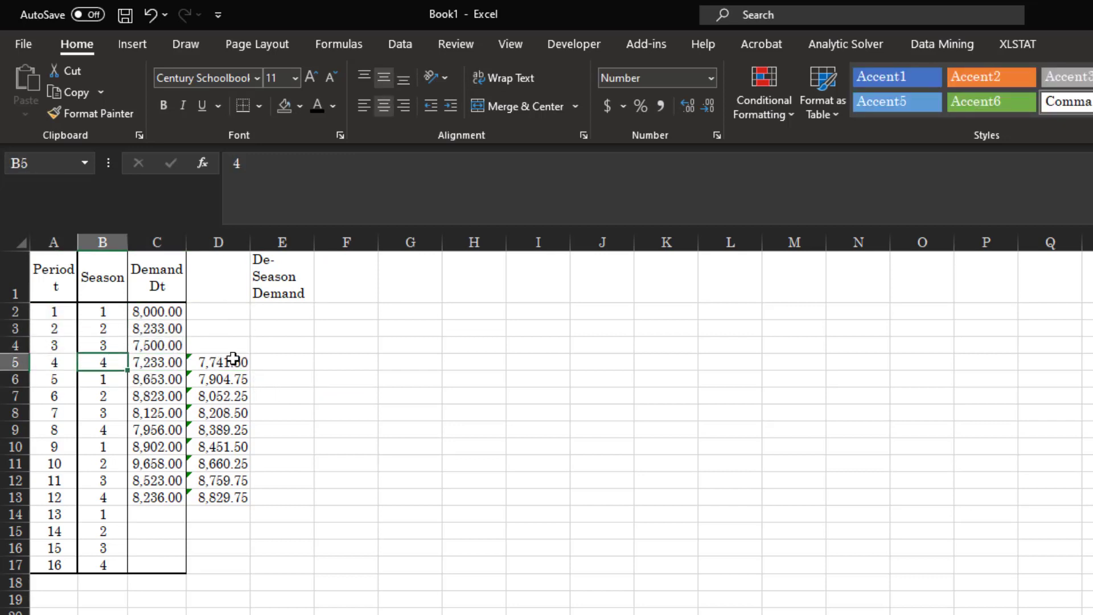
drag(234, 361, 230, 378)
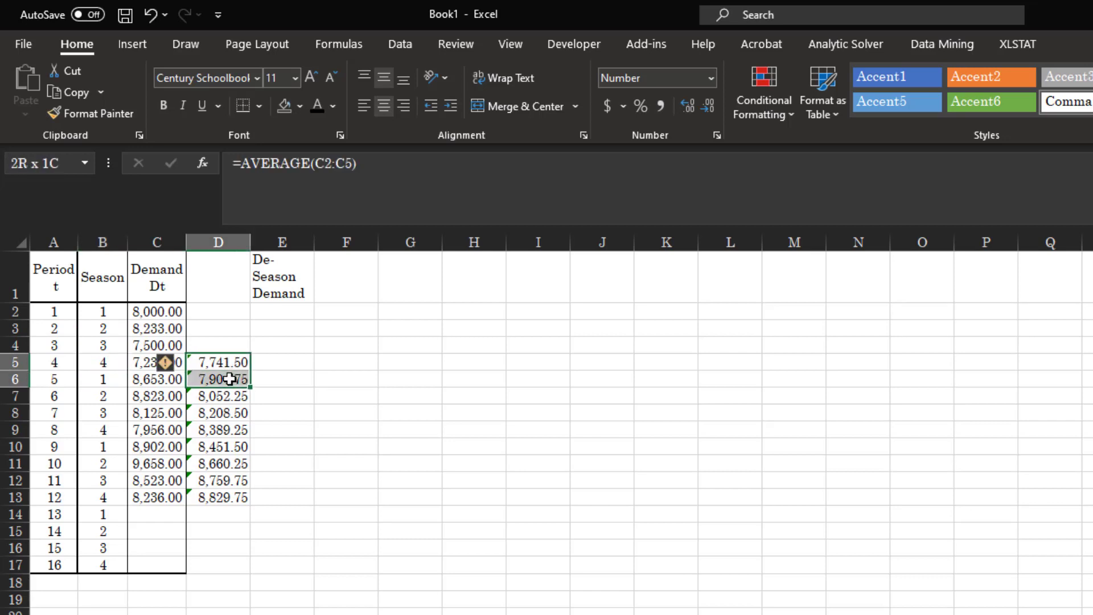
drag(103, 293, 105, 373)
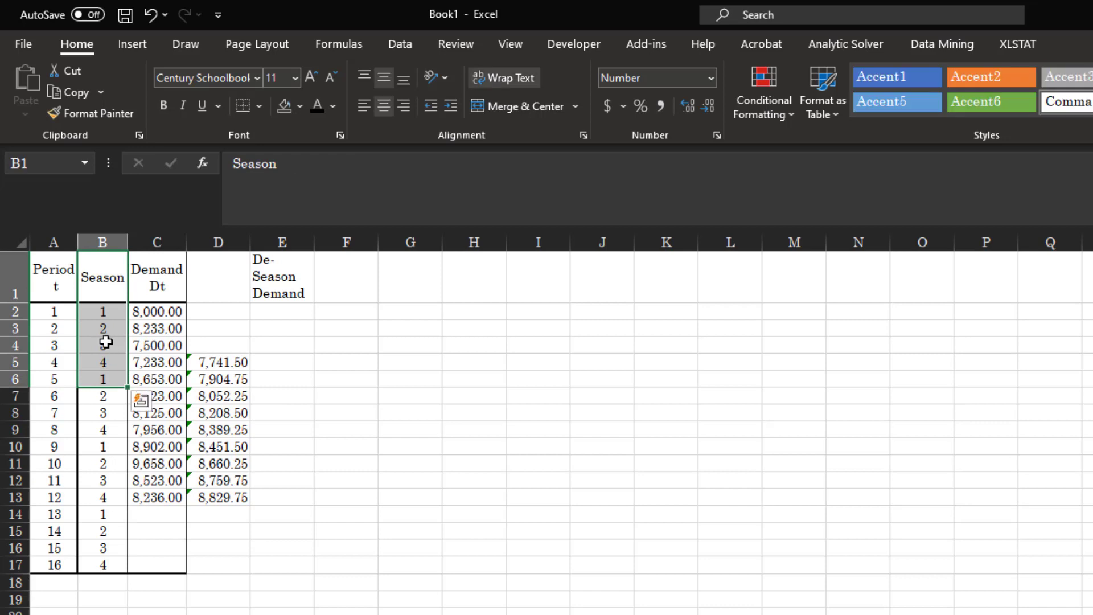
click(106, 342)
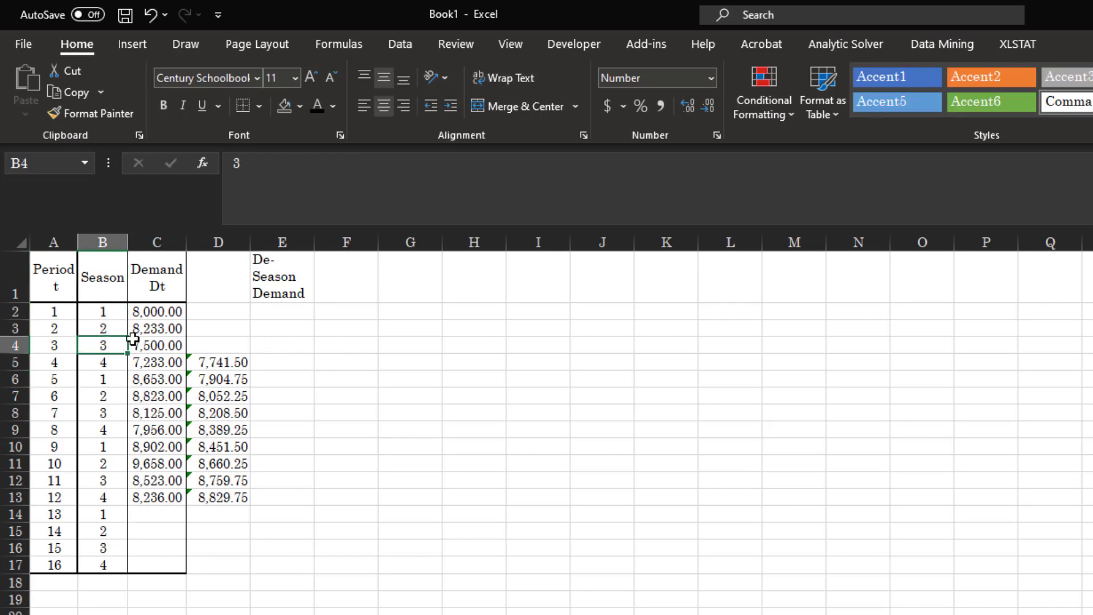
click(234, 362)
Enter =AVERAGE(D5:D6) in E4 and fill the centred average down column E
click(293, 342)
click(220, 365)
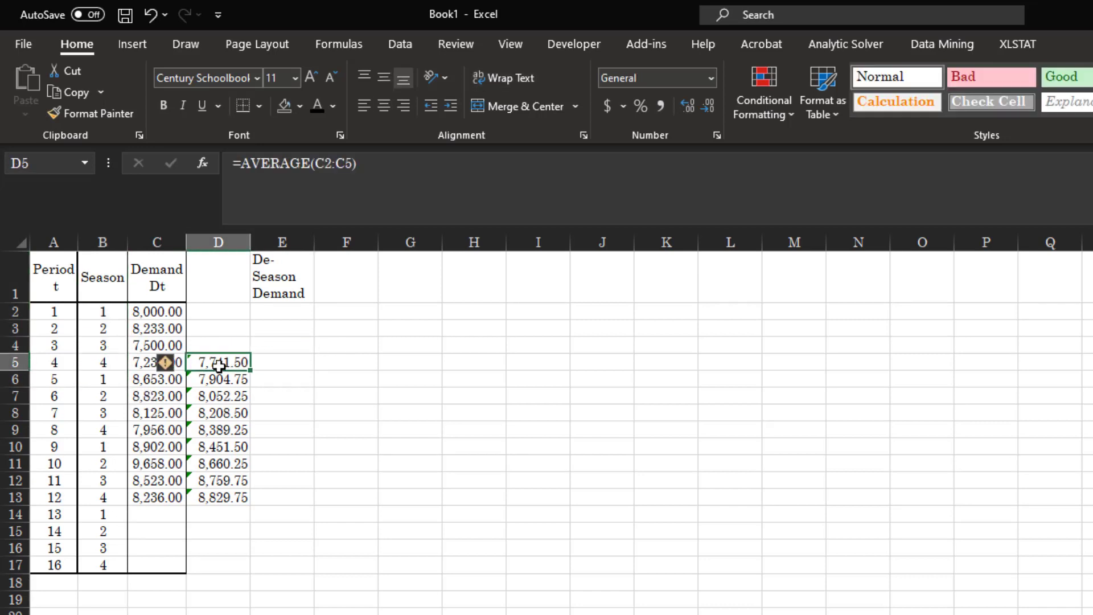
click(270, 343)
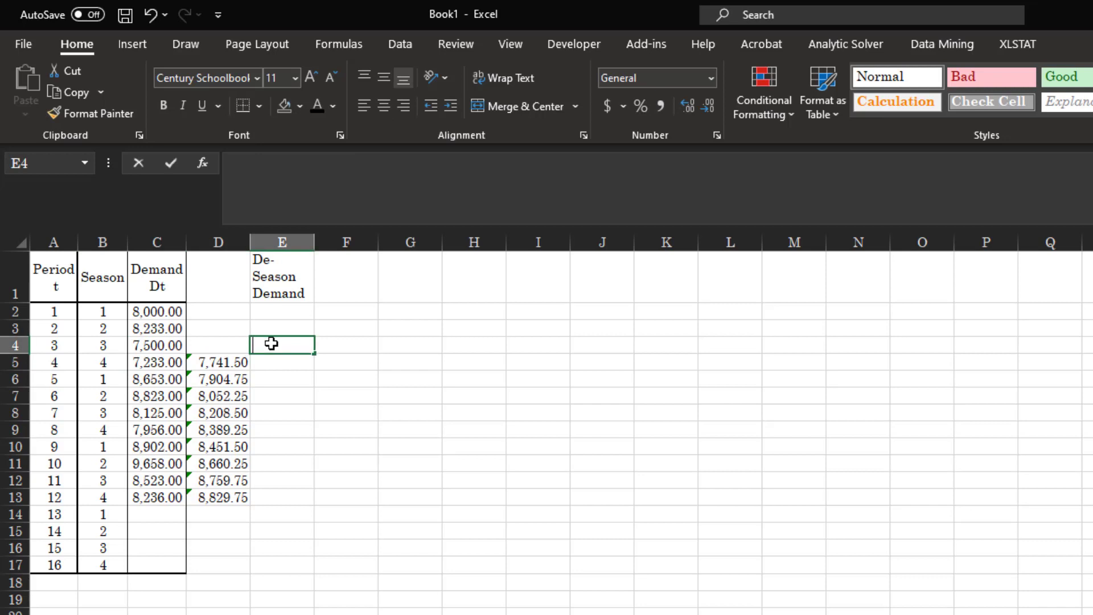
text(=averag)
key(Tab)
key(Left)
key(Down)
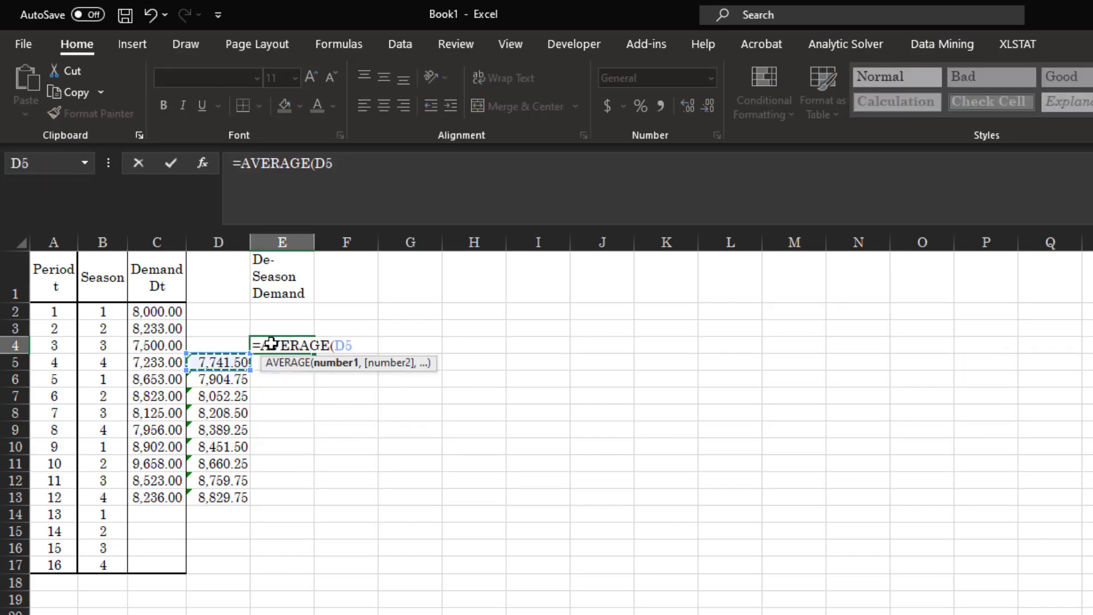
key(shift+Down)
key(Return)
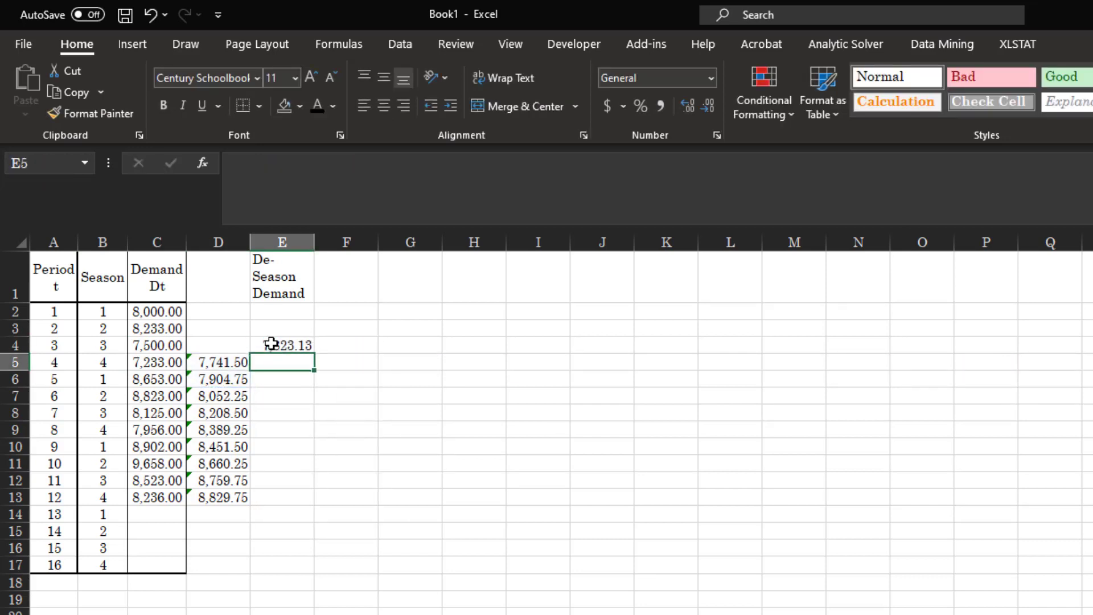
click(271, 344)
drag(301, 386, 283, 484)
Delete the extra incomplete average in E12
click(283, 483)
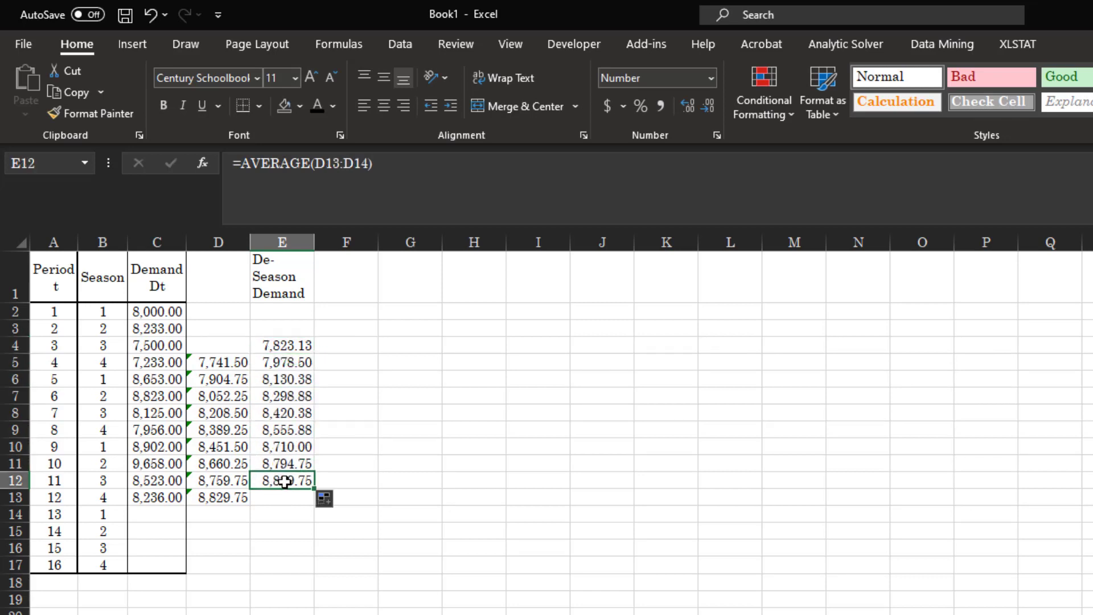
double_click(291, 483)
key(Return)
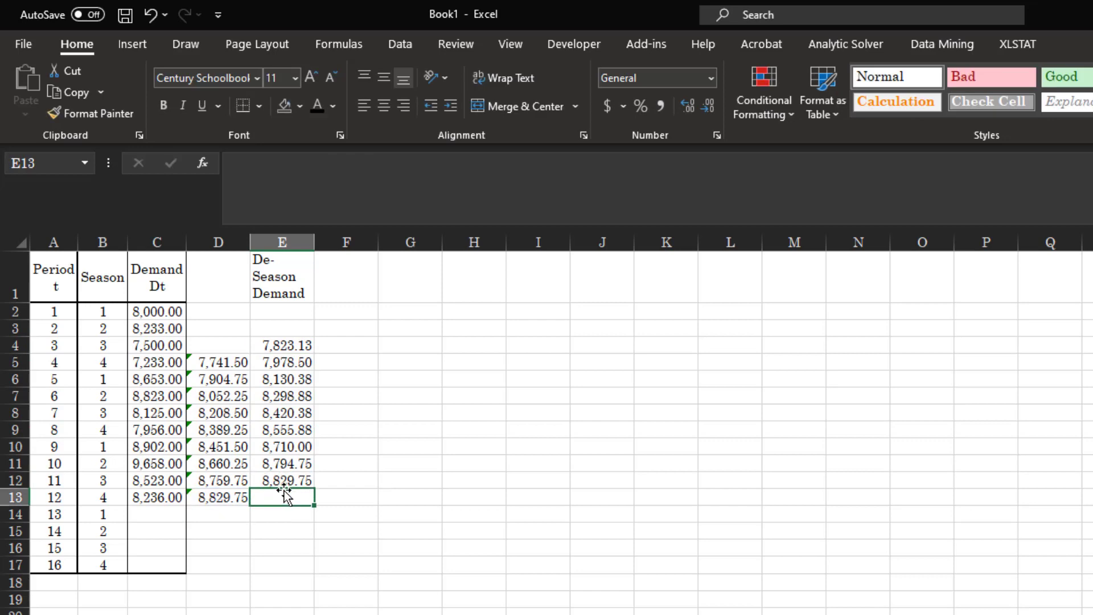
click(285, 485)
key(Delete)
key(Up)
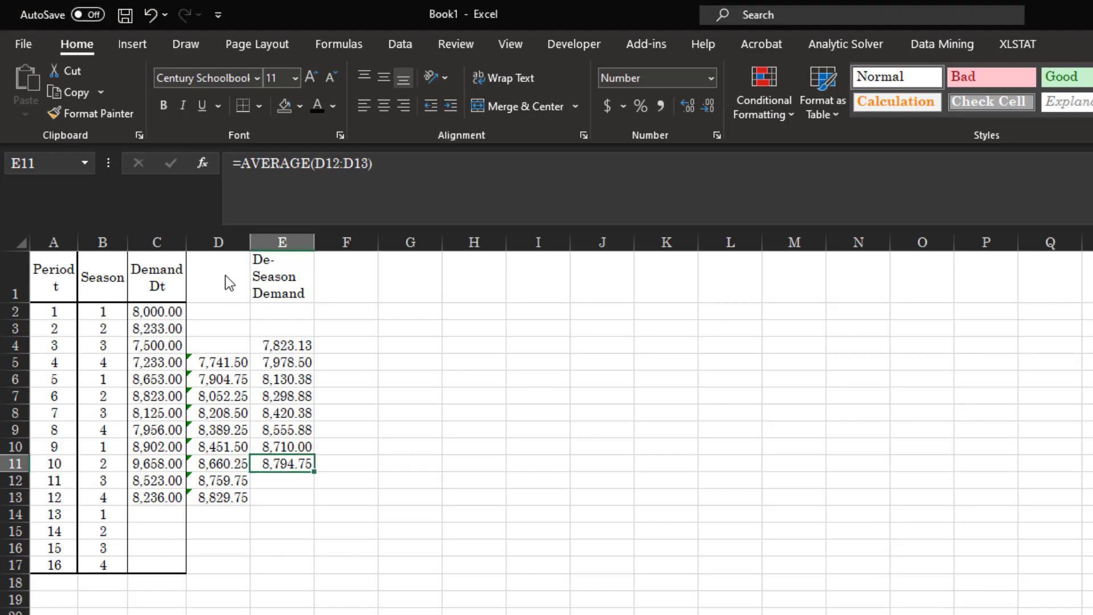
Copy the table borders onto columns D and E (D1:E17) with Format Painter
key(alt+h)
key(f)
key(p)
mouse_move(225, 273)
mouse_down()
mouse_move(287, 463)
mouse_move(288, 581)
mouse_move(291, 564)
mouse_up()
click(378, 498)
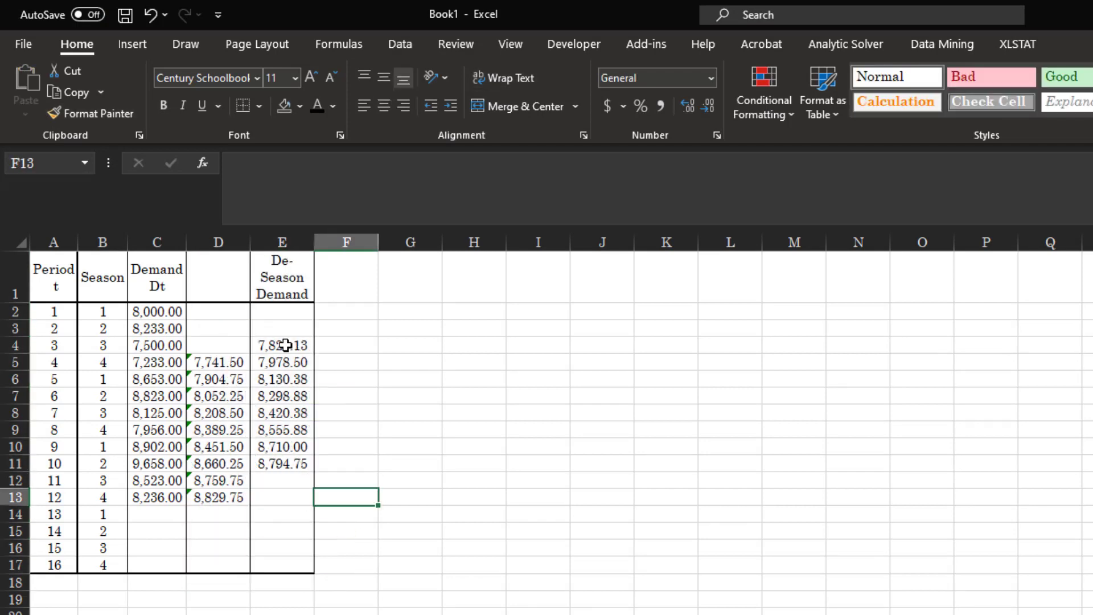
Set up a Data Analysis regression with Y range E4:E11 and X range $A$4:$A$11
drag(288, 348, 291, 459)
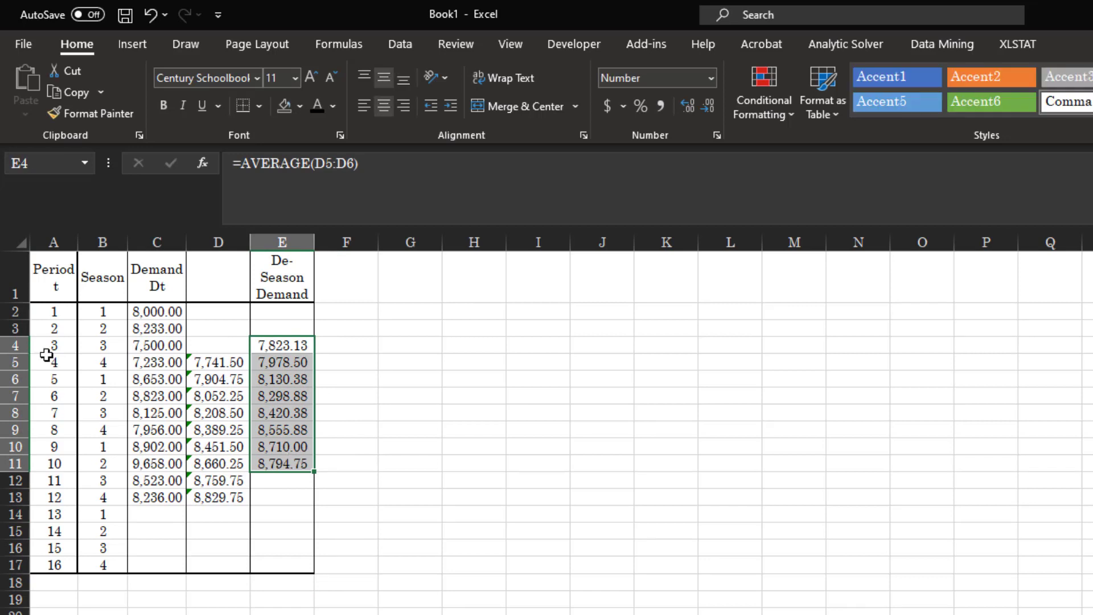
drag(53, 345, 68, 462)
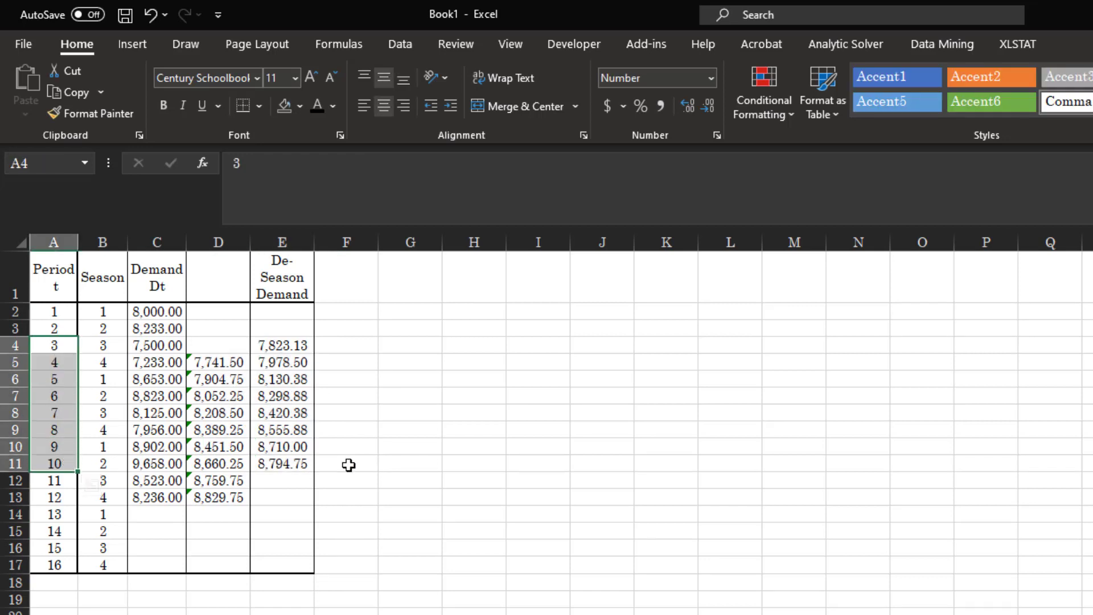
click(400, 43)
scroll(569, 439, down, 2)
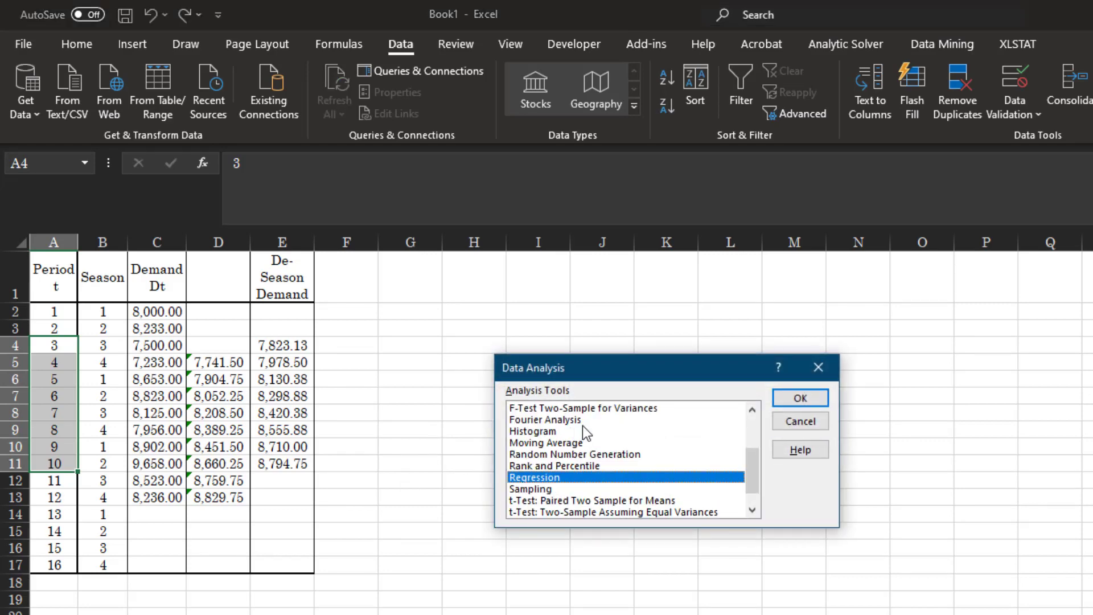
click(800, 398)
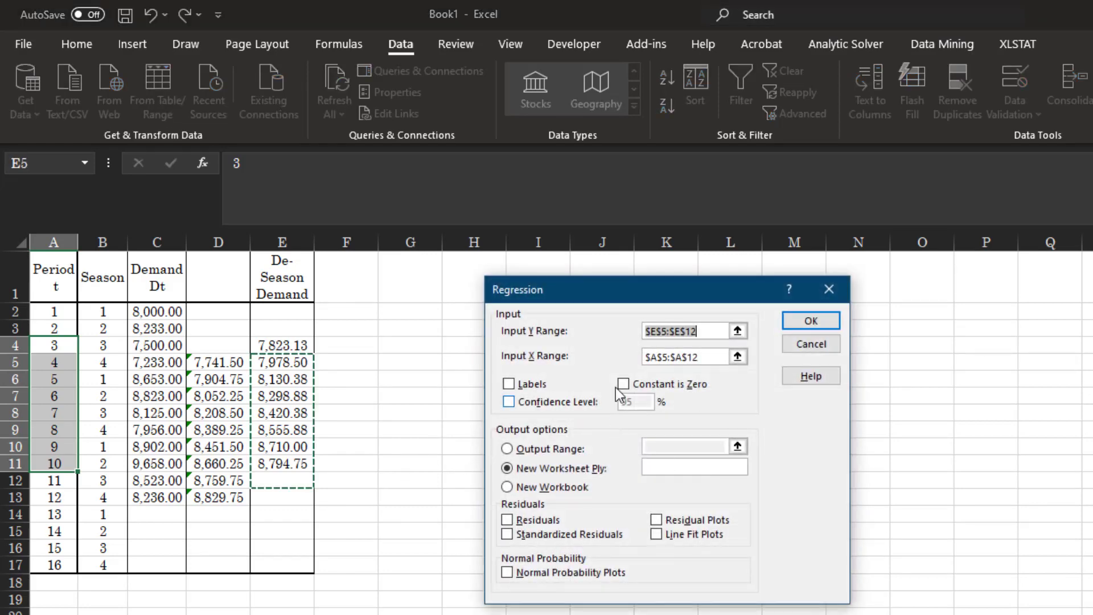
drag(270, 346, 283, 462)
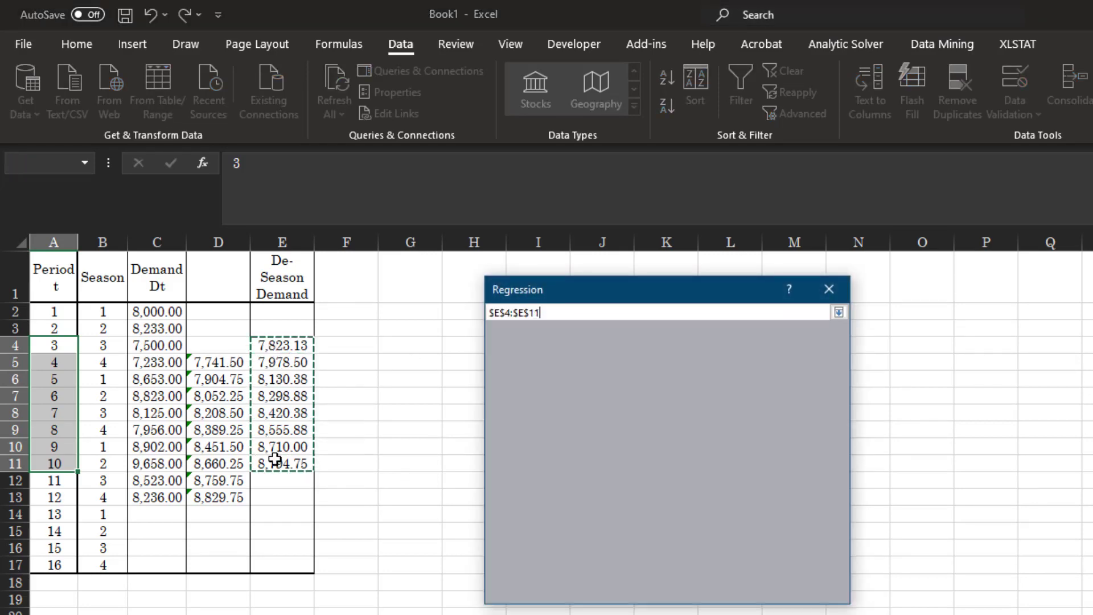
click(713, 360)
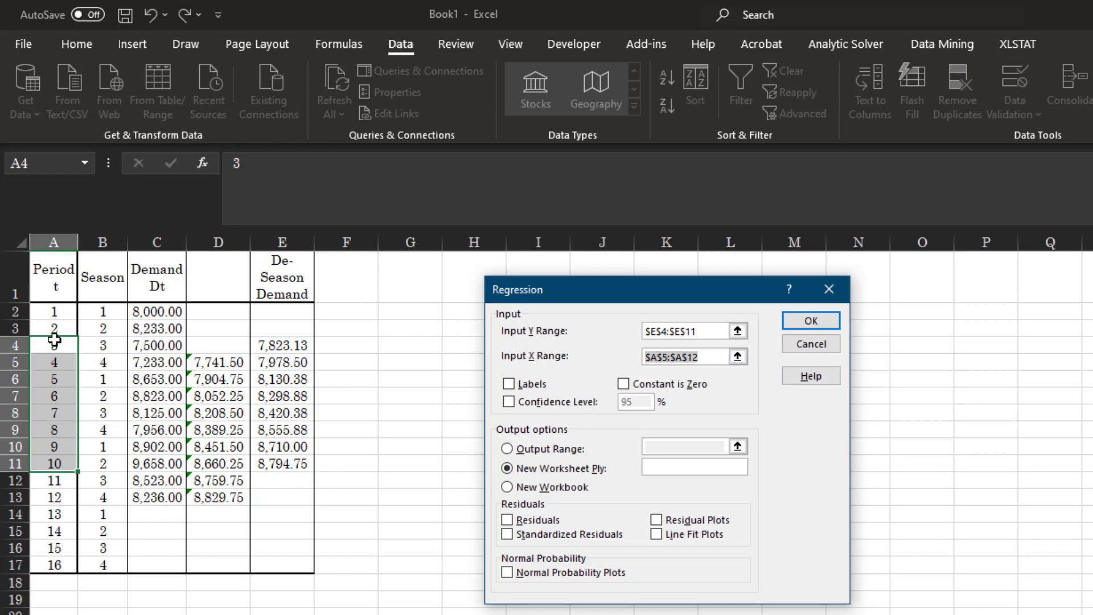
drag(54, 346, 51, 462)
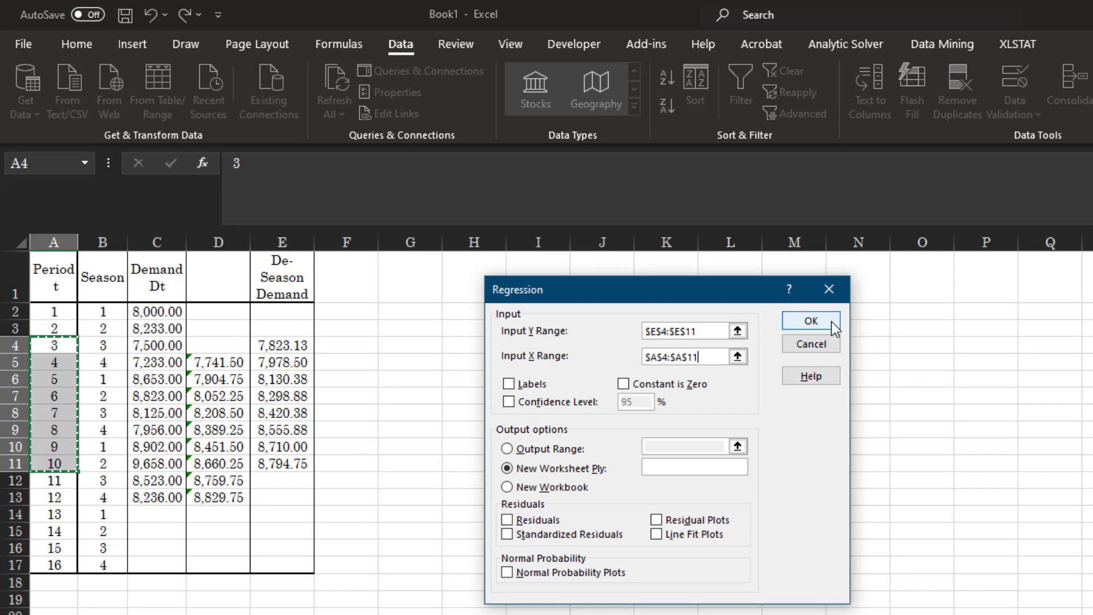
Cancel the Regression and Data Analysis dialogs and reselect E4:E11
click(817, 349)
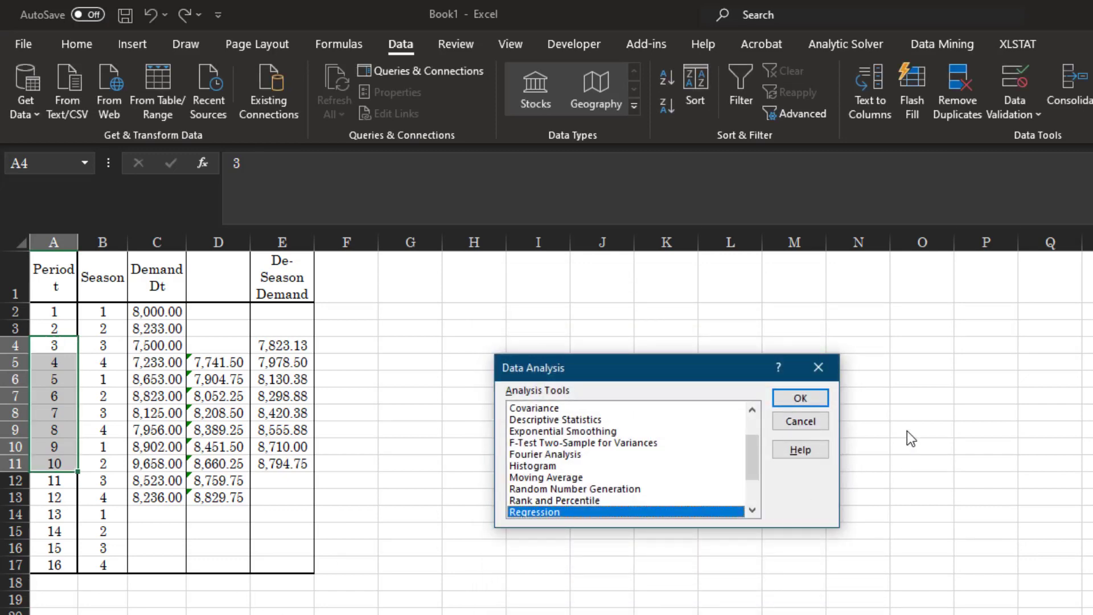
click(800, 422)
click(391, 527)
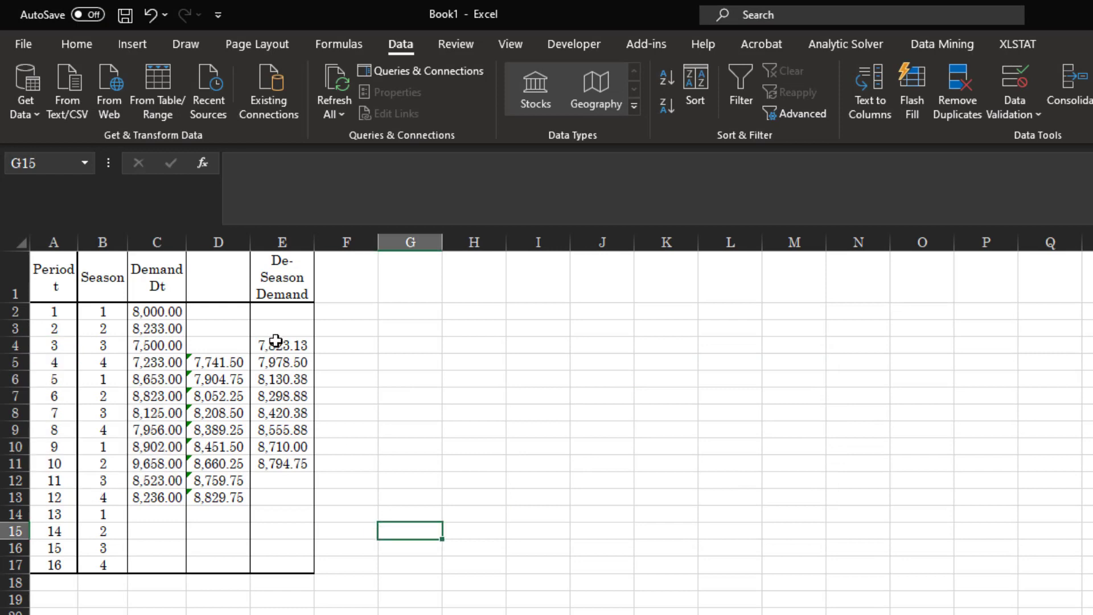
drag(274, 345, 287, 466)
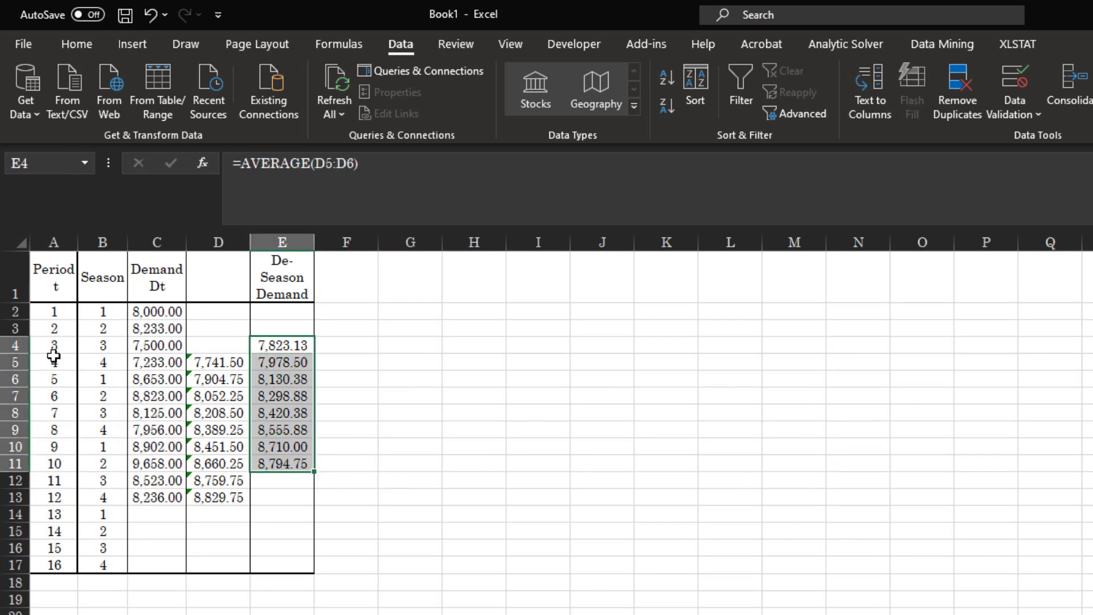
Insert a scatter chart with straight lines and markers of E4:E11 against periods A4:A11
drag(58, 352, 65, 465)
click(132, 44)
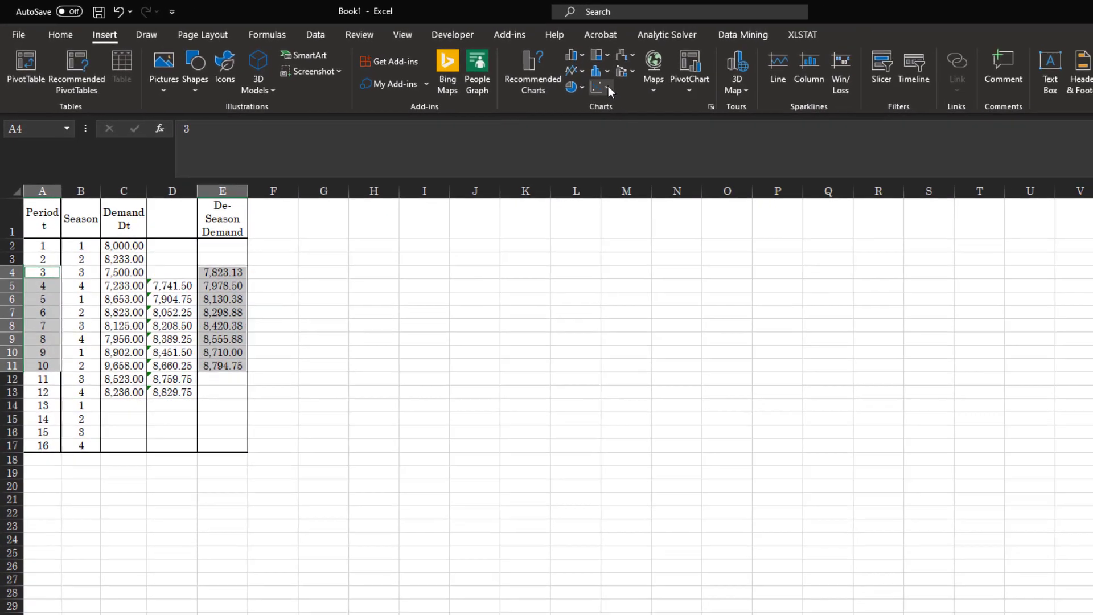
click(770, 110)
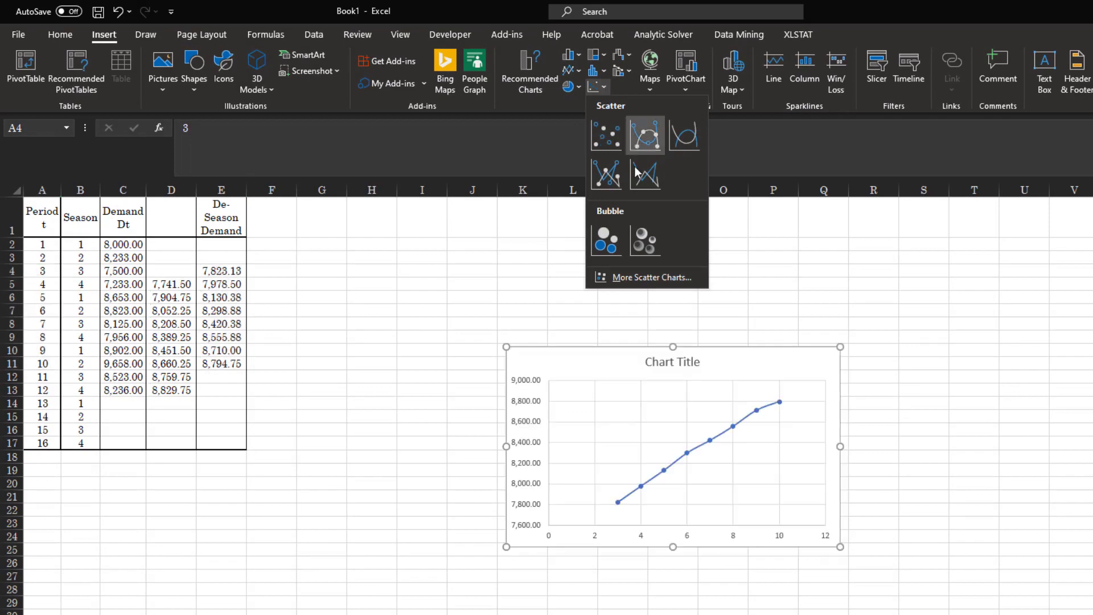
click(606, 172)
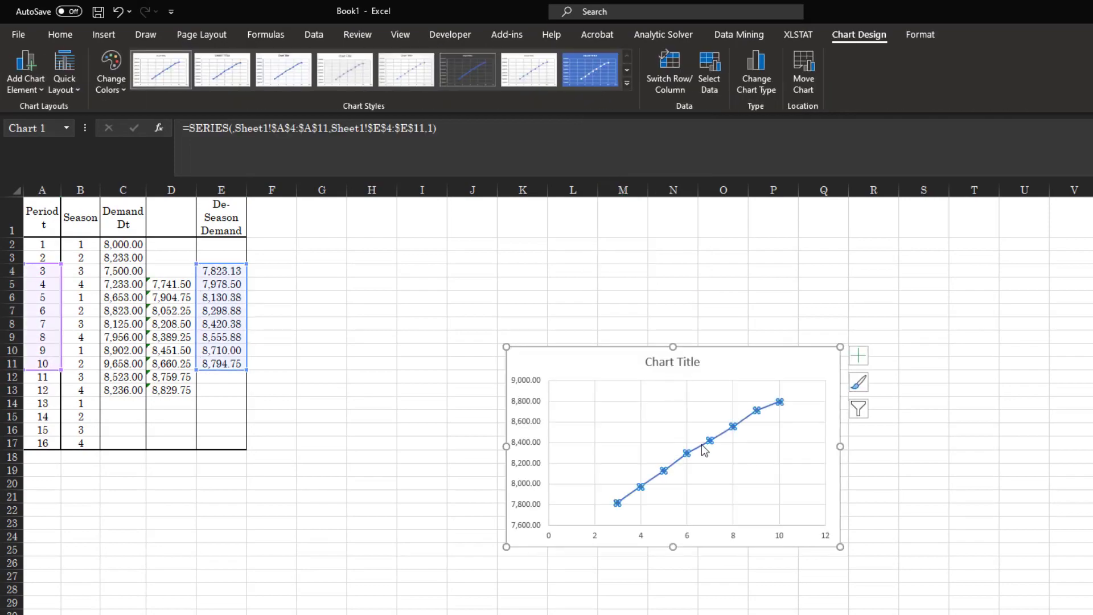
Add a linear trendline displaying the equation y = 141.15x + 7421.5
right_click(705, 451)
click(770, 590)
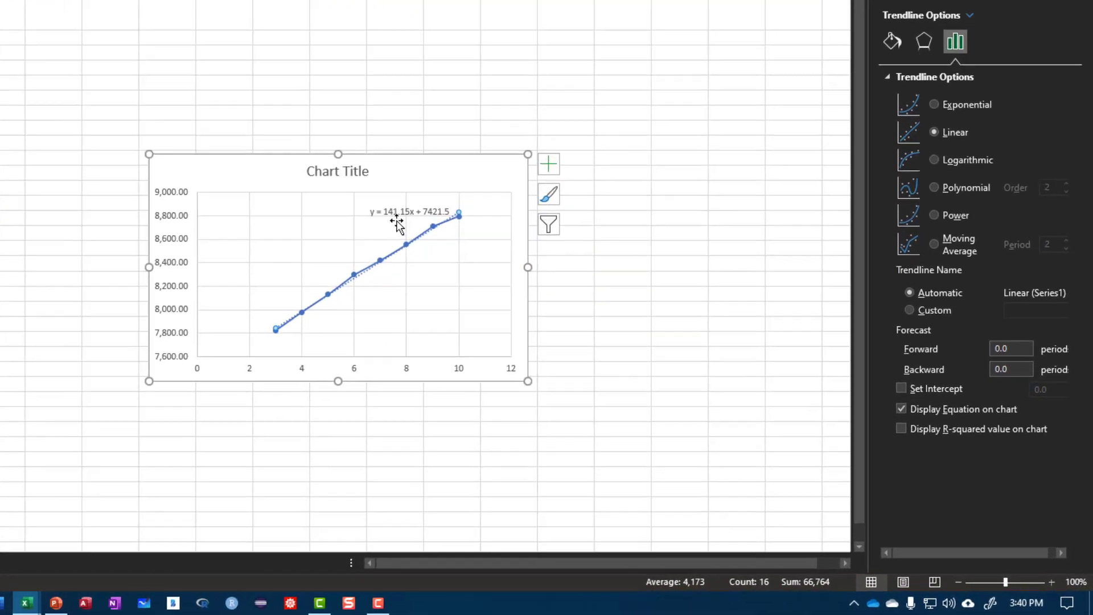
click(593, 326)
right_click(596, 327)
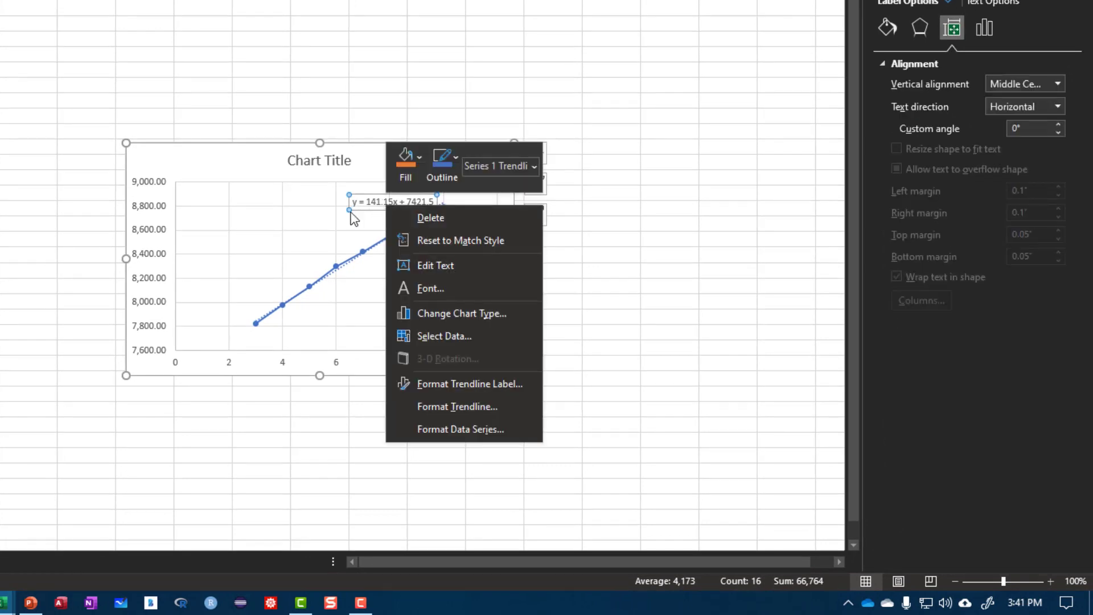
click(367, 209)
right_click(368, 208)
click(357, 211)
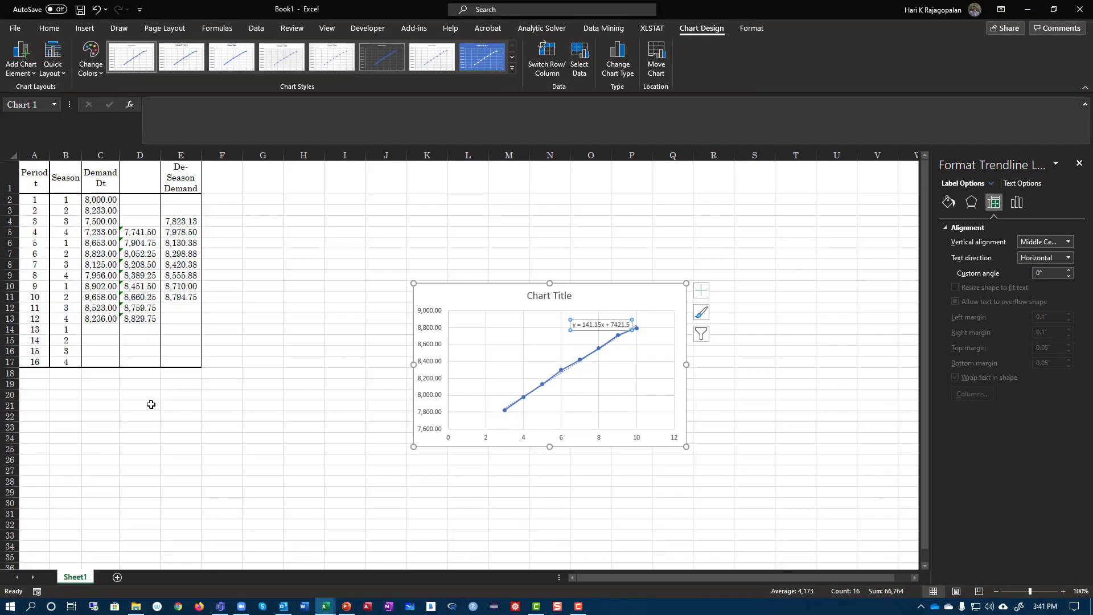
Label A18:A19 Level and Trend and enter 7,421.5 in B18
click(38, 377)
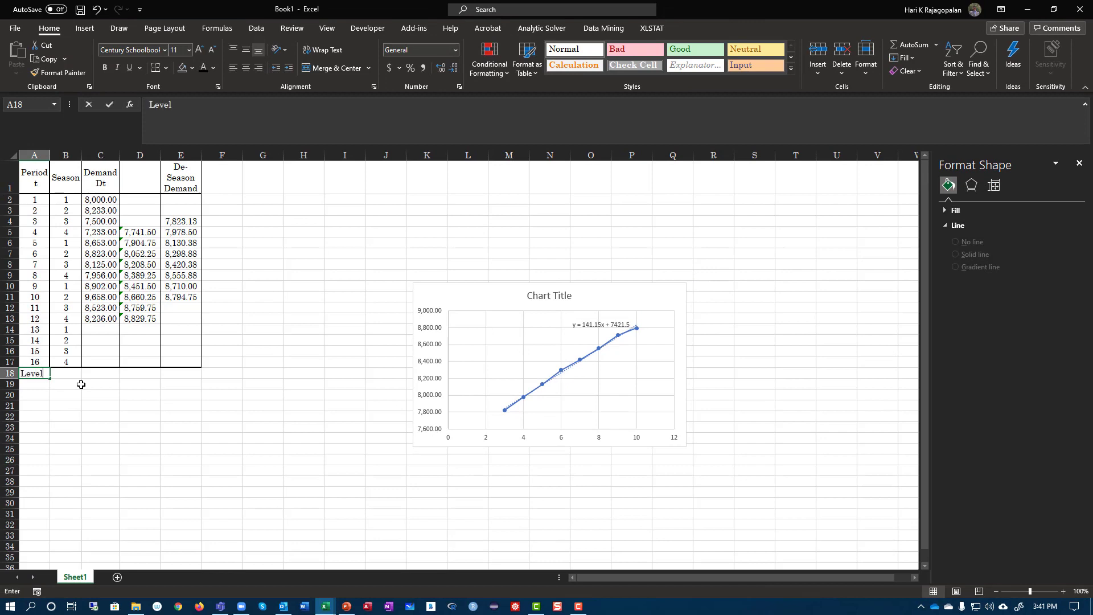
key(Return)
text(Trend)
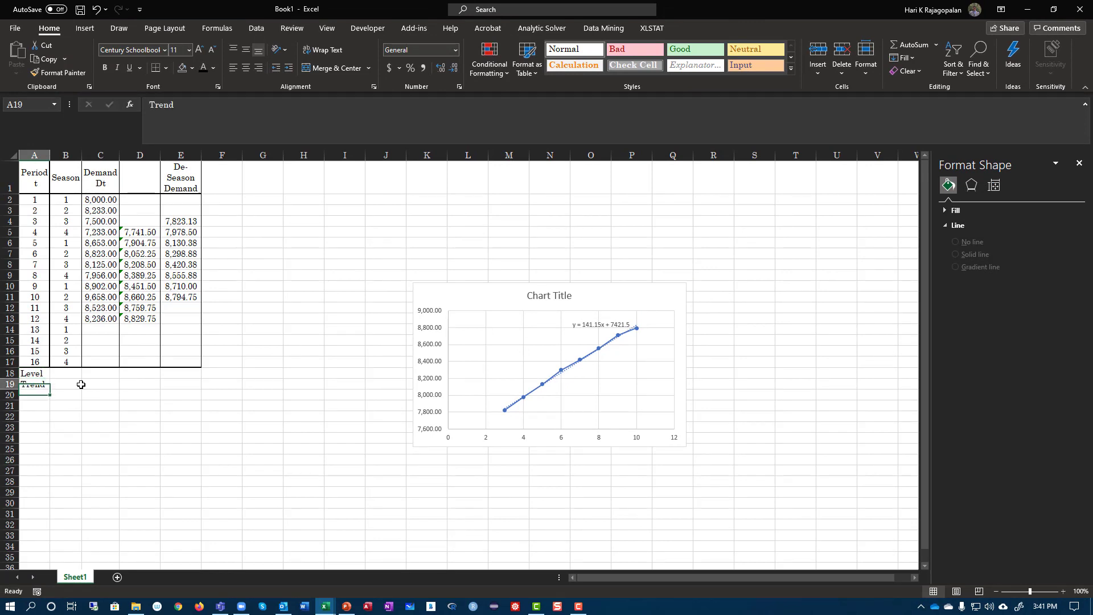
key(Up)
key(Right)
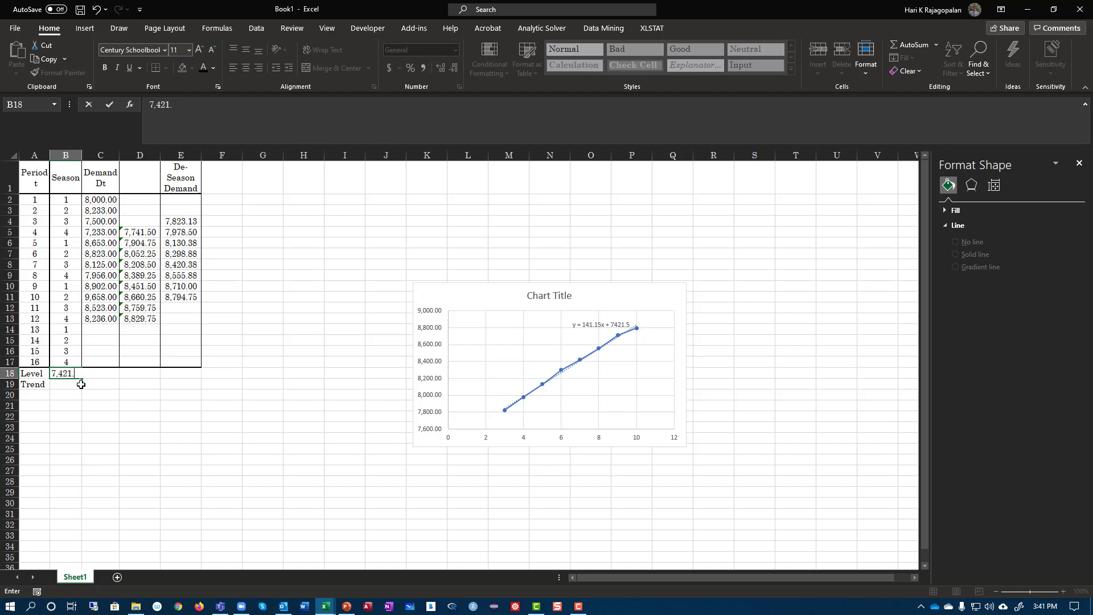
text(7,421.5)
key(Return)
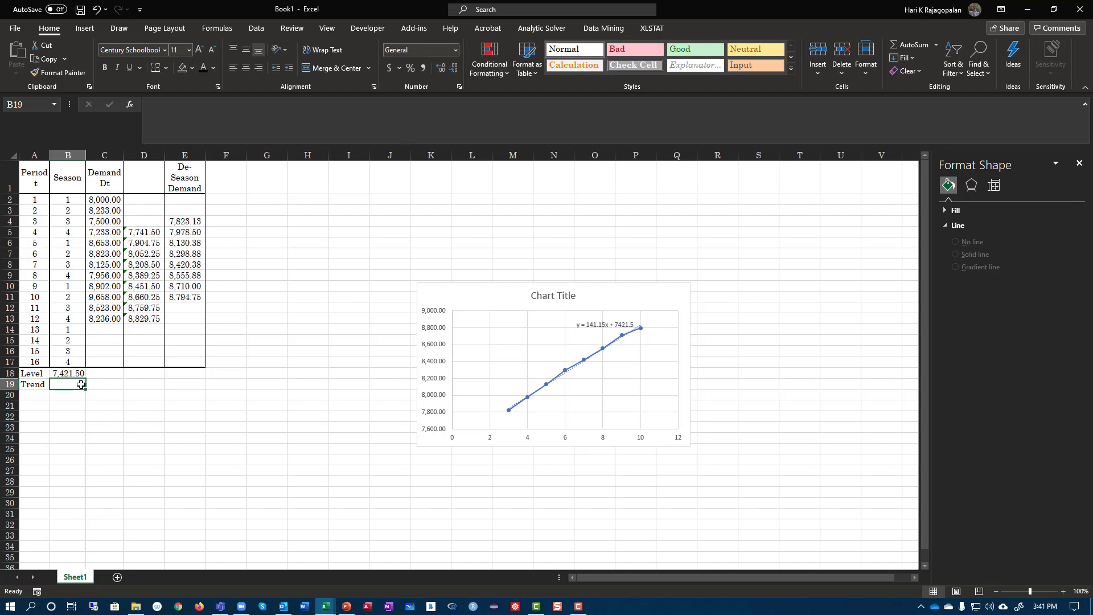
Enter the trend value 141.15 in B19
text(141/15)
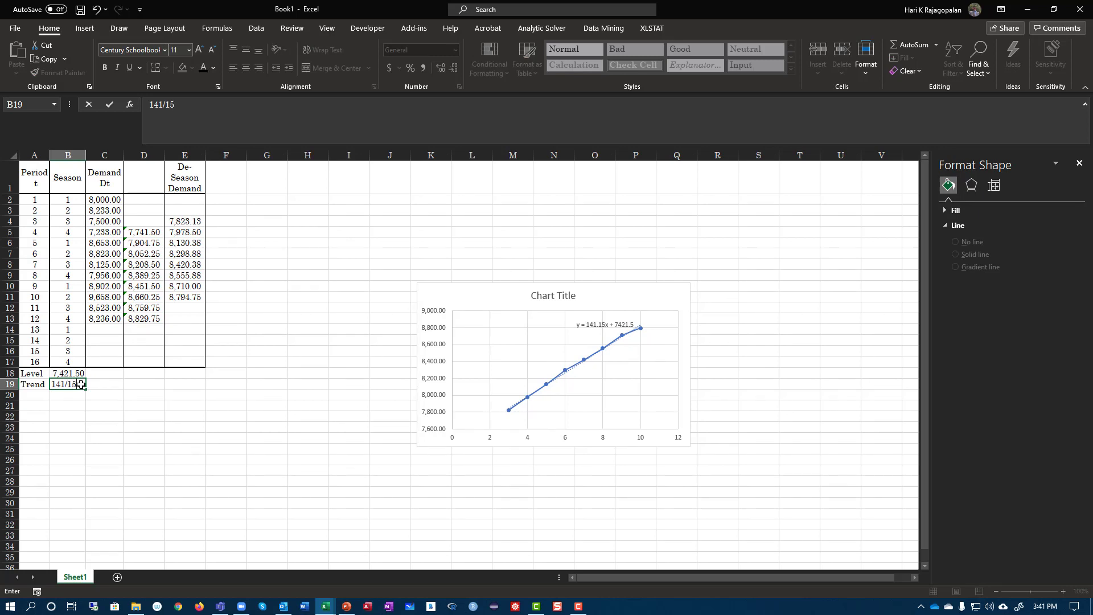
key(Return)
click(81, 384)
text(141.)
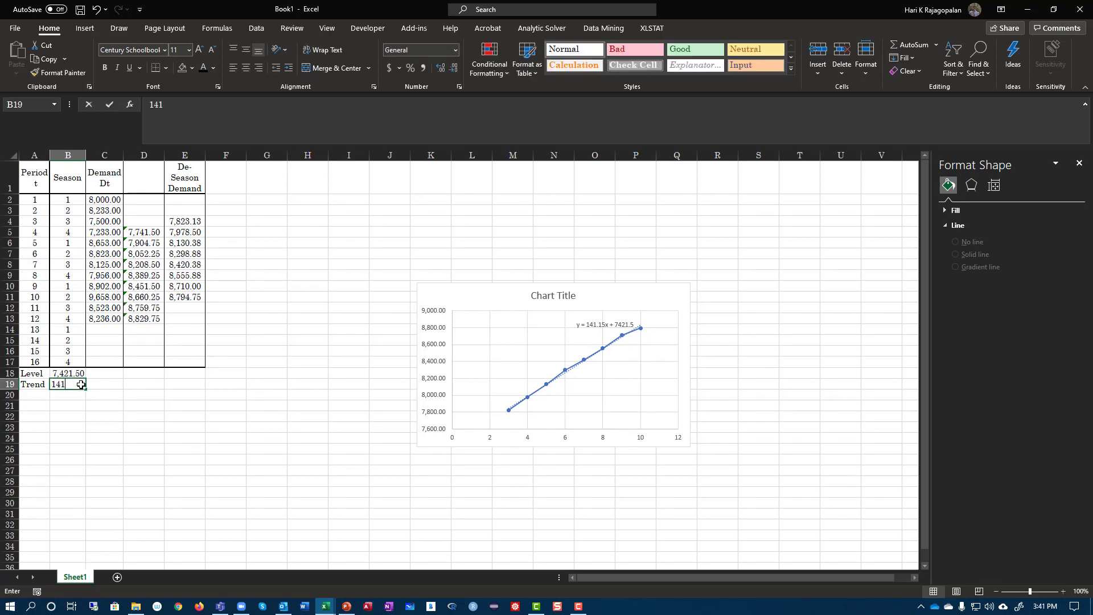
key(Return)
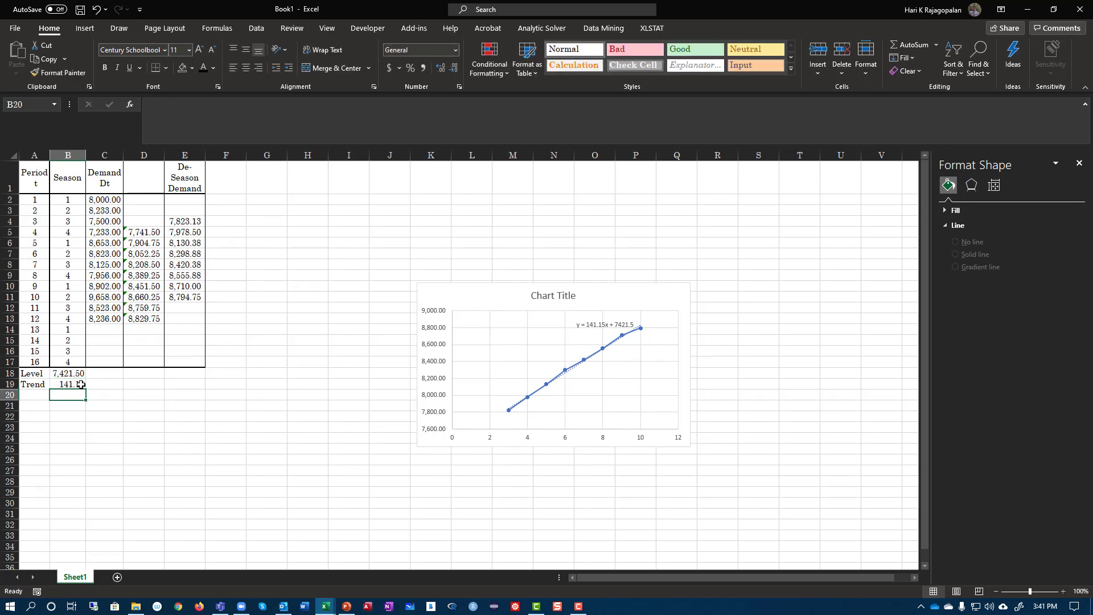
Delete the scatter chart
click(454, 303)
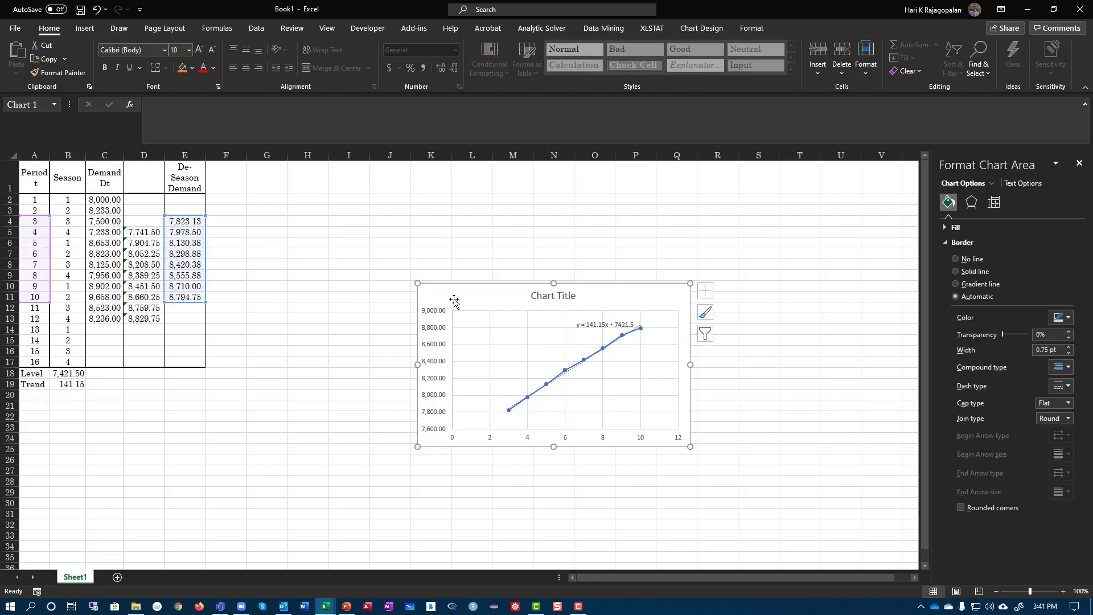
key(Delete)
click(222, 182)
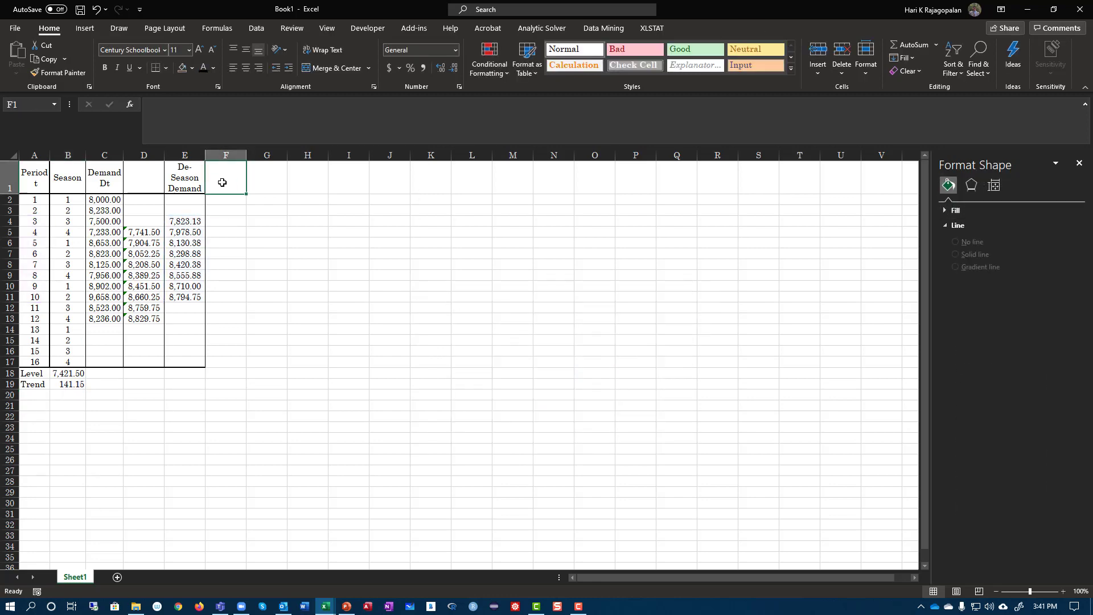
Add the Level+Trend heading in F1 and enter =$B$18+A2*$B$19 in F2
text(Level+)
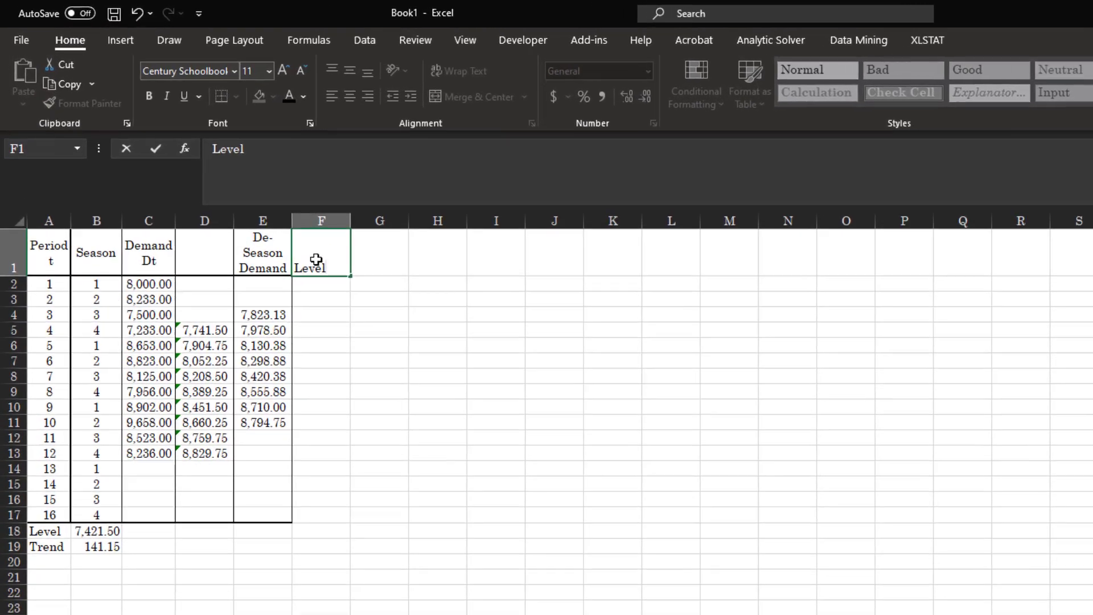
text(Trend)
key(Return)
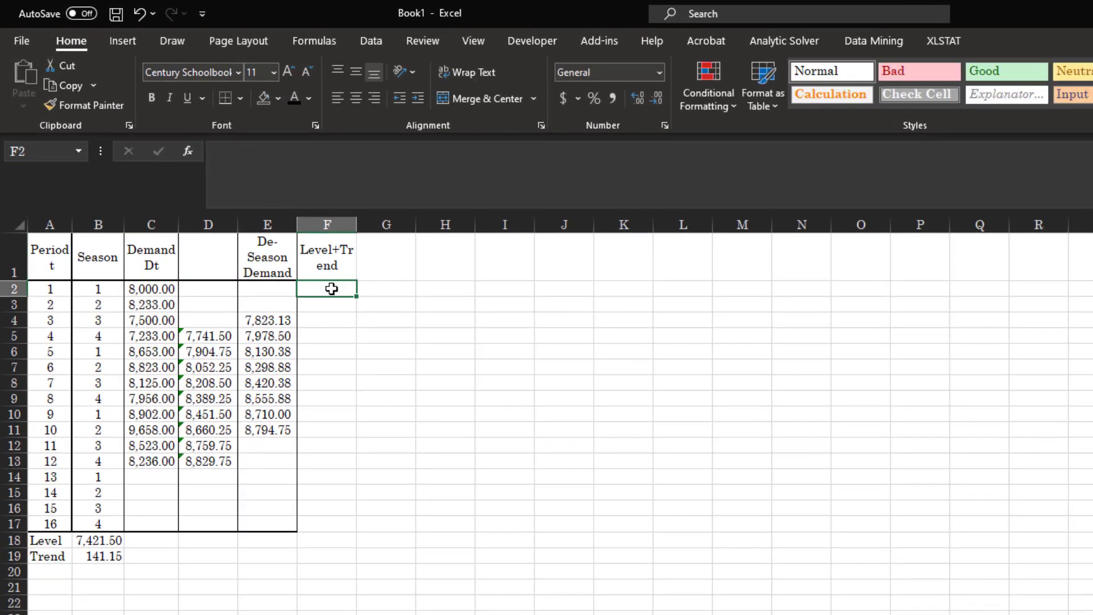
text(=)
click(86, 539)
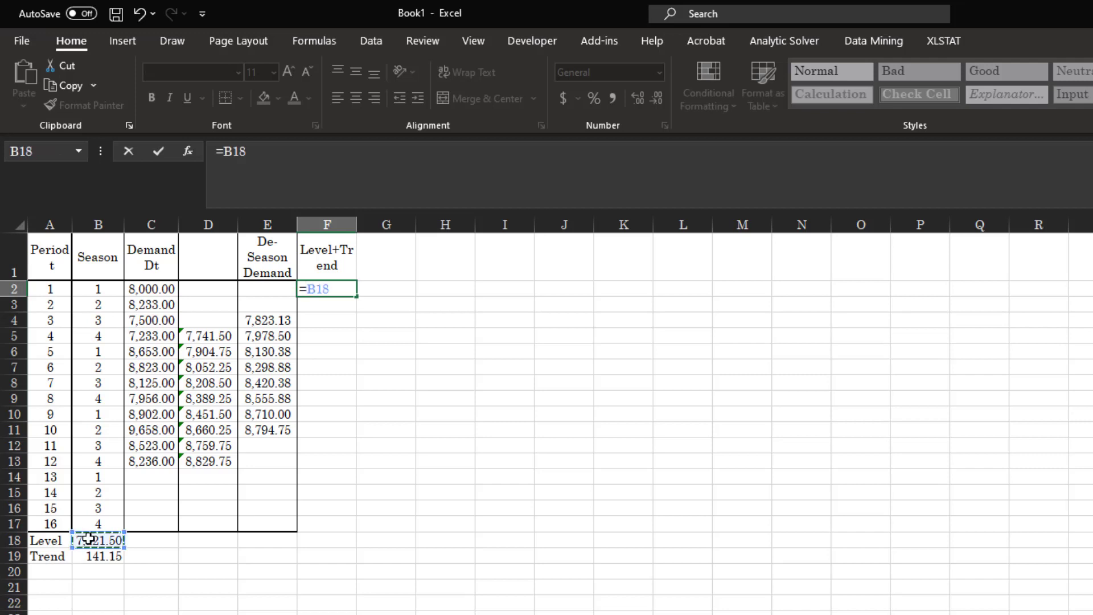
key(F4)
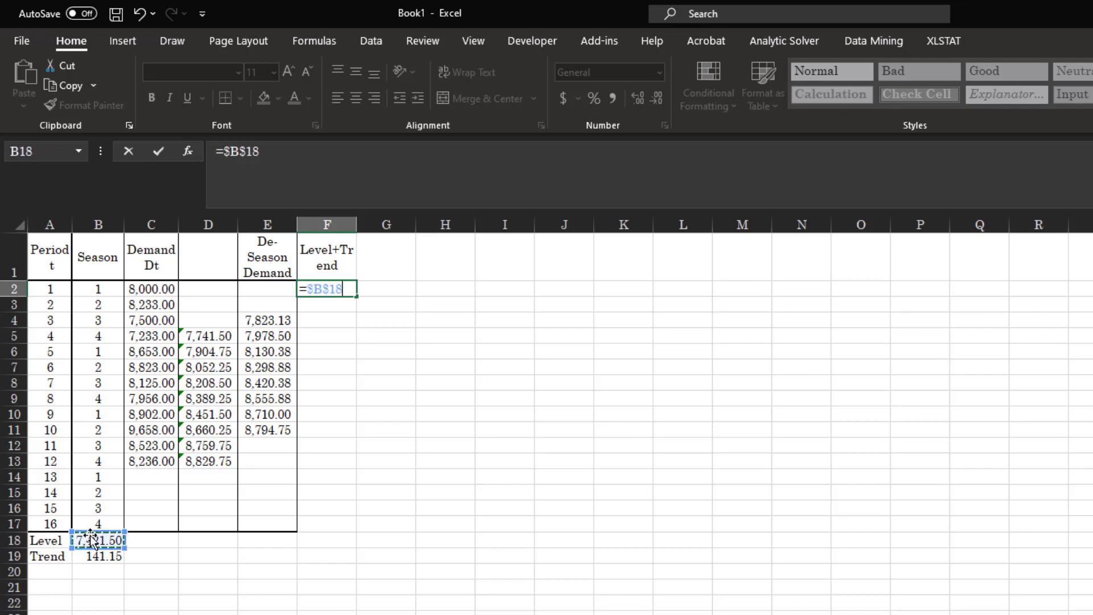
text(+)
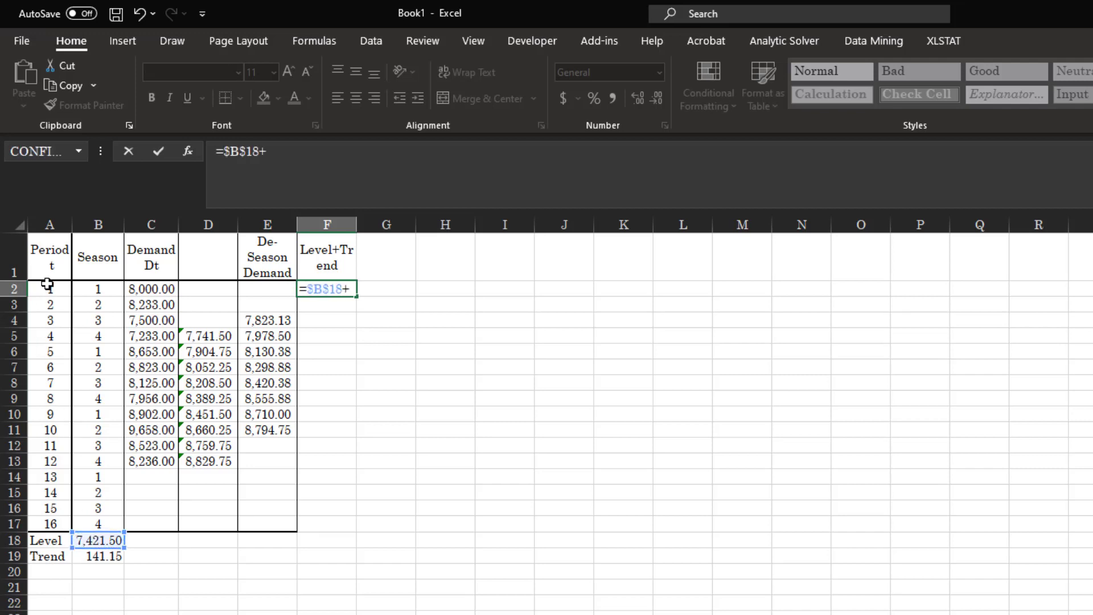
click(47, 286)
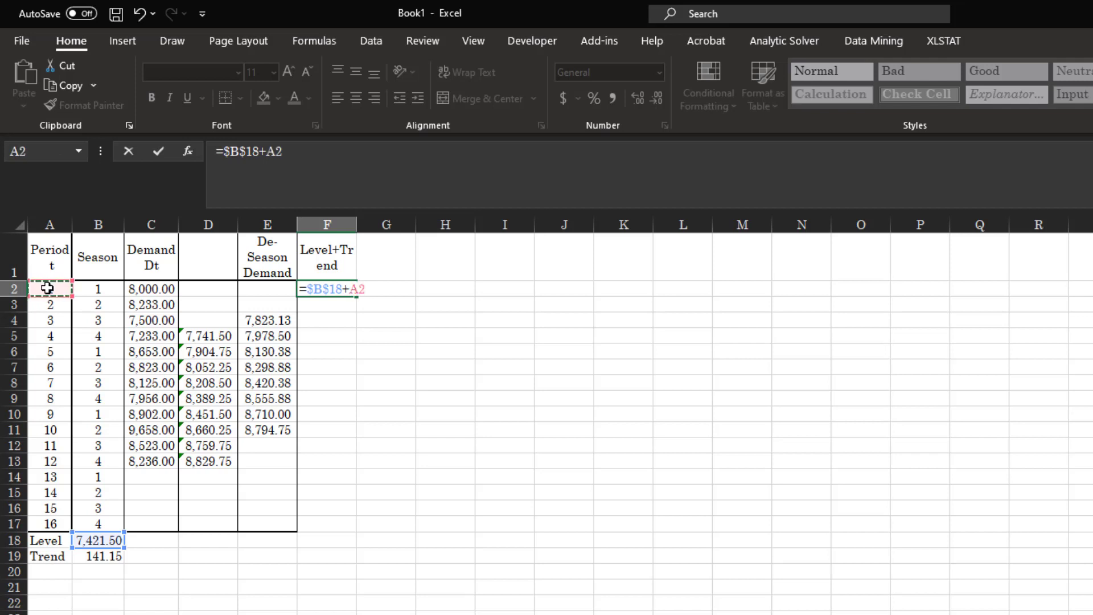
text(*)
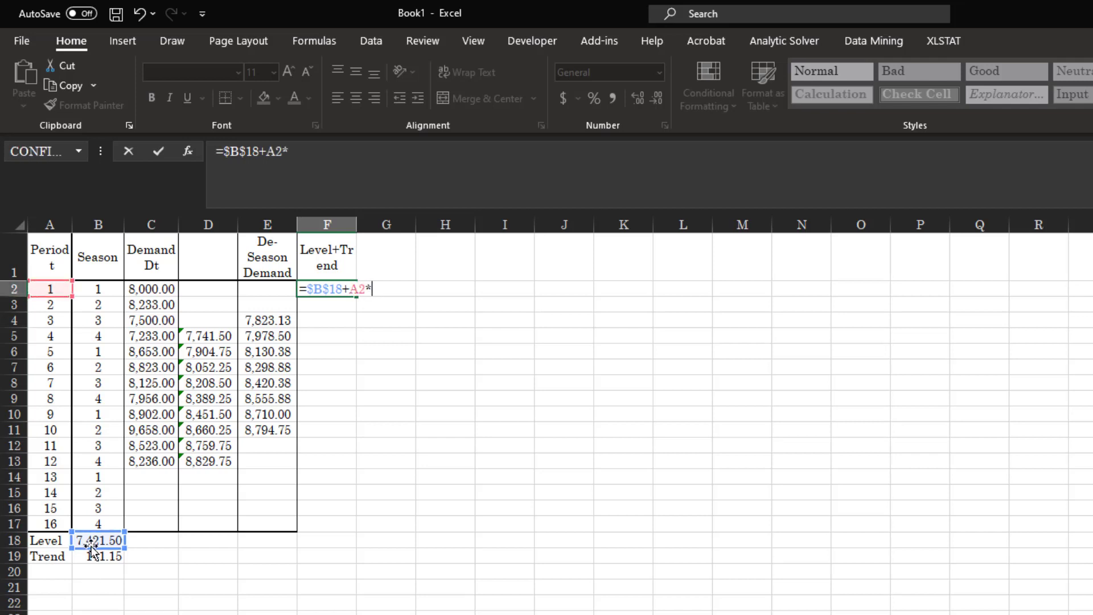
click(98, 556)
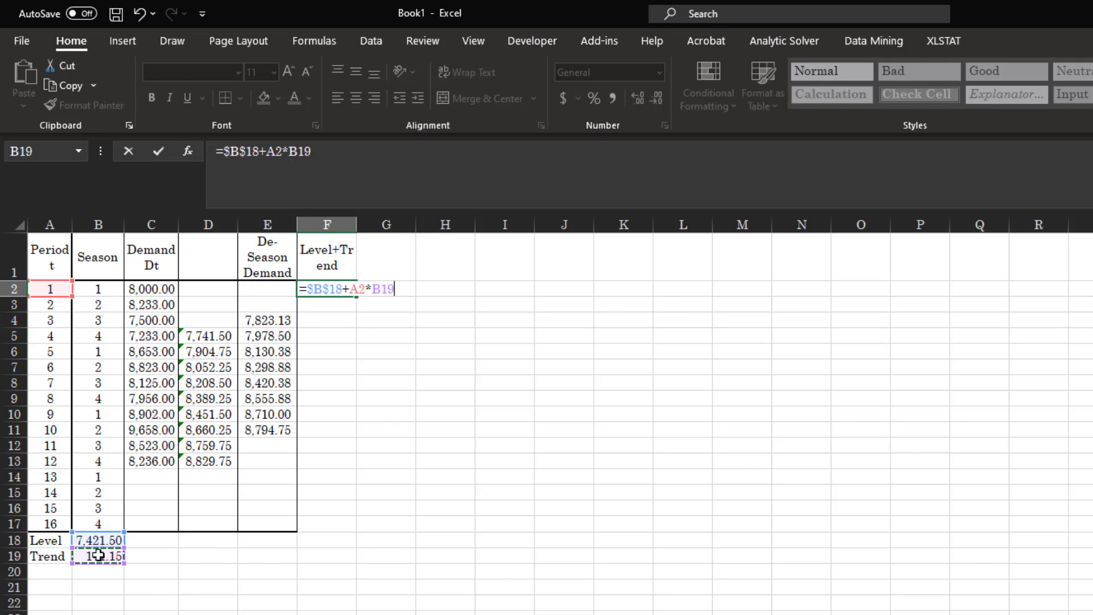
key(F4)
key(Return)
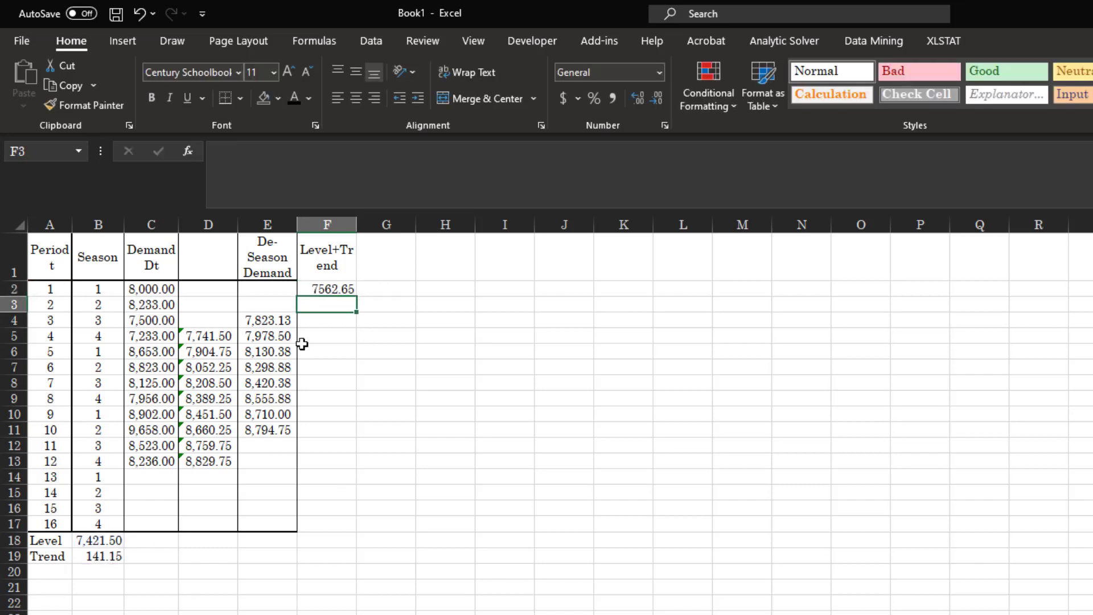
Copy the F2 formula into F3:F17 for periods 2–16
click(341, 289)
right_click(339, 289)
click(379, 315)
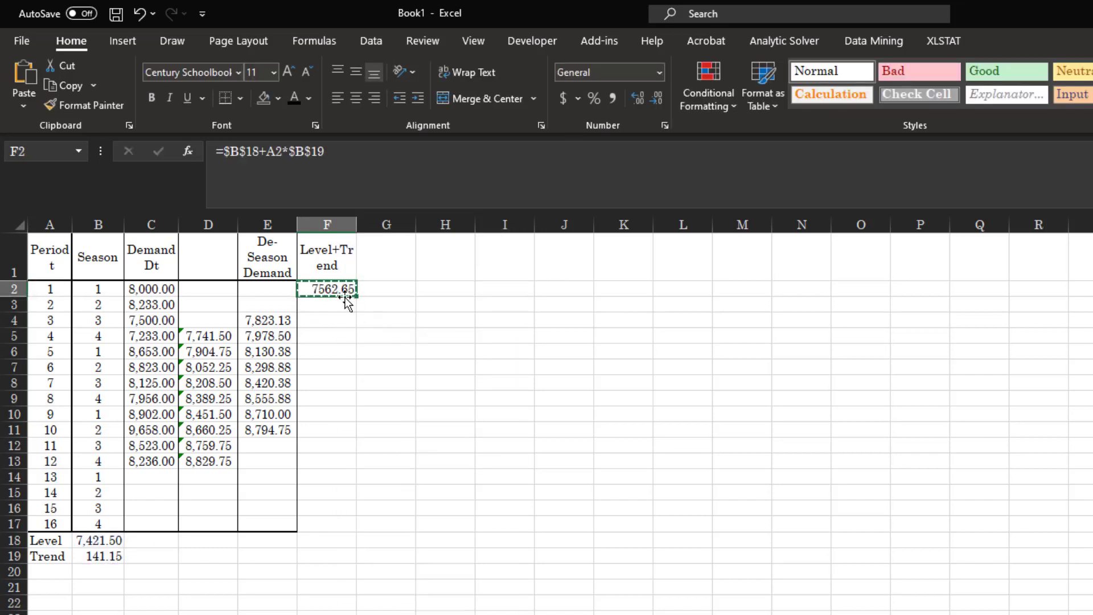
drag(338, 306, 324, 530)
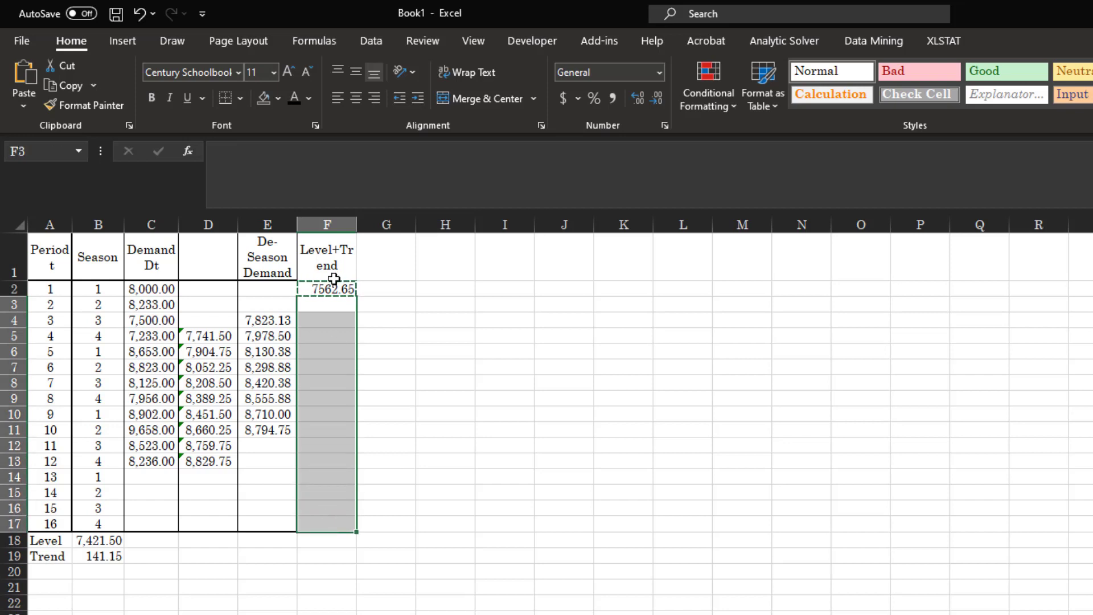
right_click(331, 307)
click(422, 391)
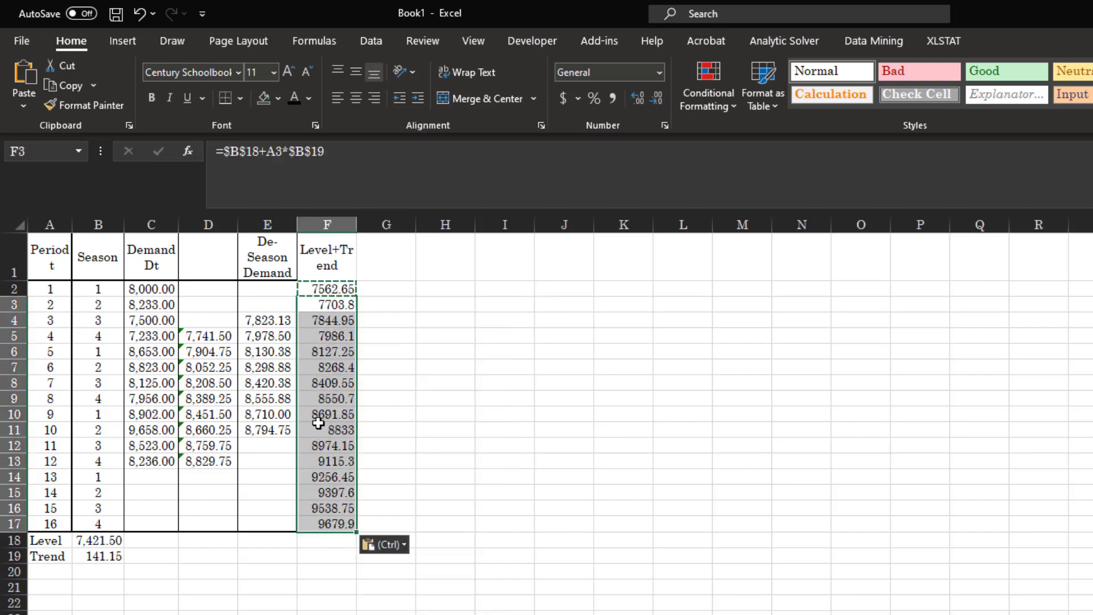
click(339, 461)
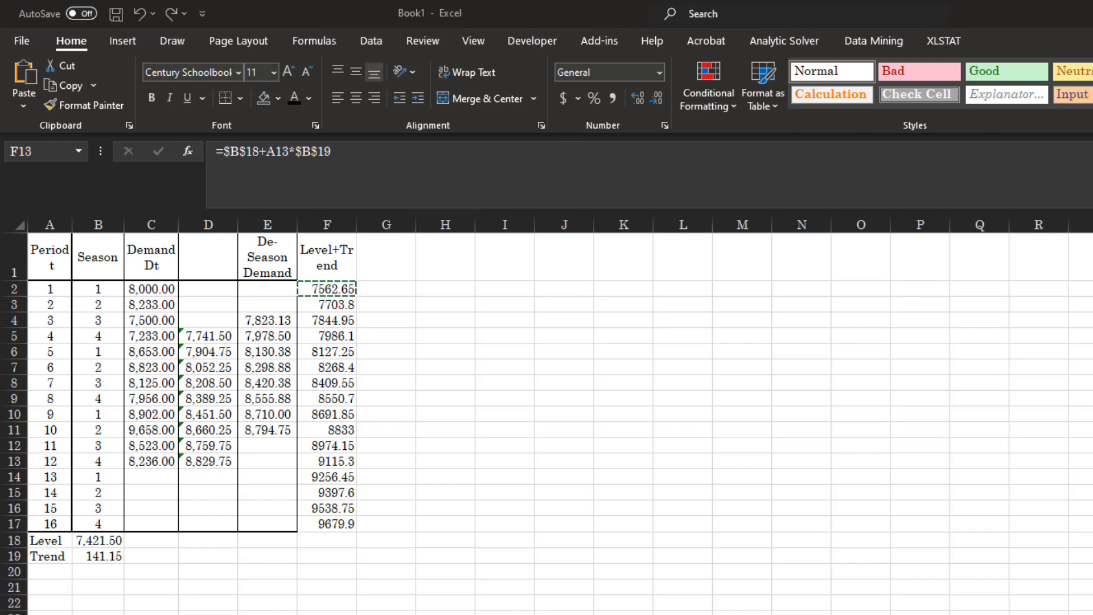
key(Escape)
Format F1:F17 with two decimals and thousands separators
drag(346, 251, 327, 524)
key(ctrl+shift+1)
click(450, 523)
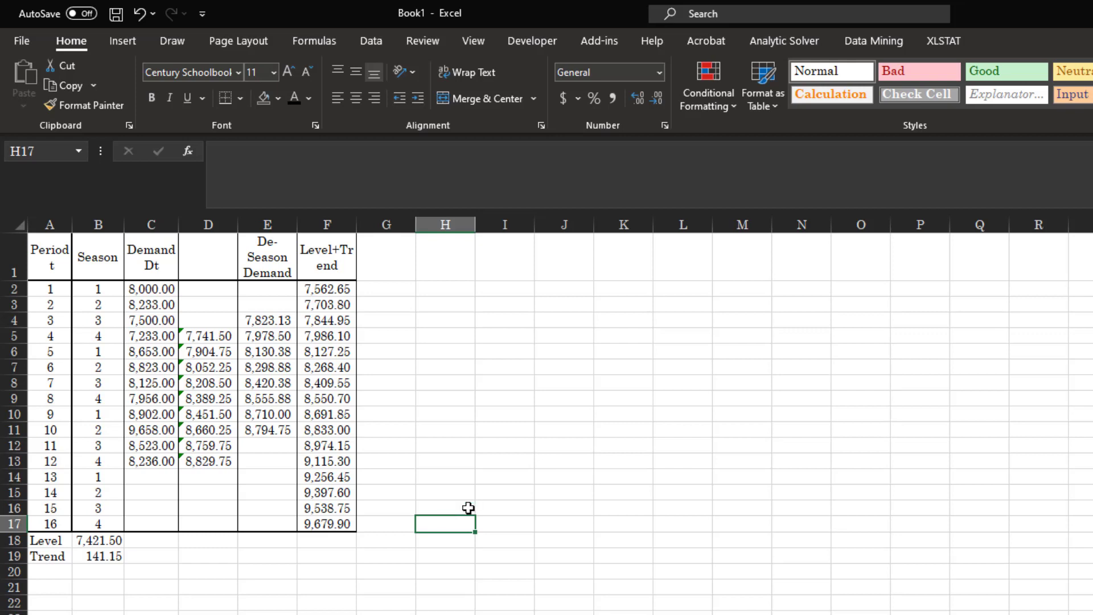
click(53, 539)
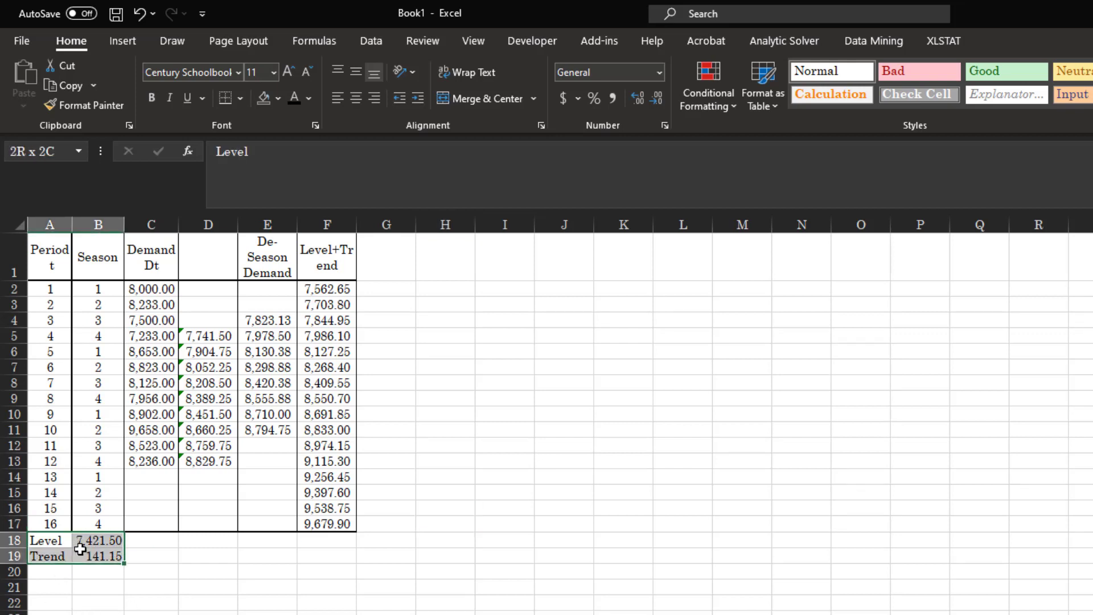
drag(80, 548, 79, 549)
click(378, 253)
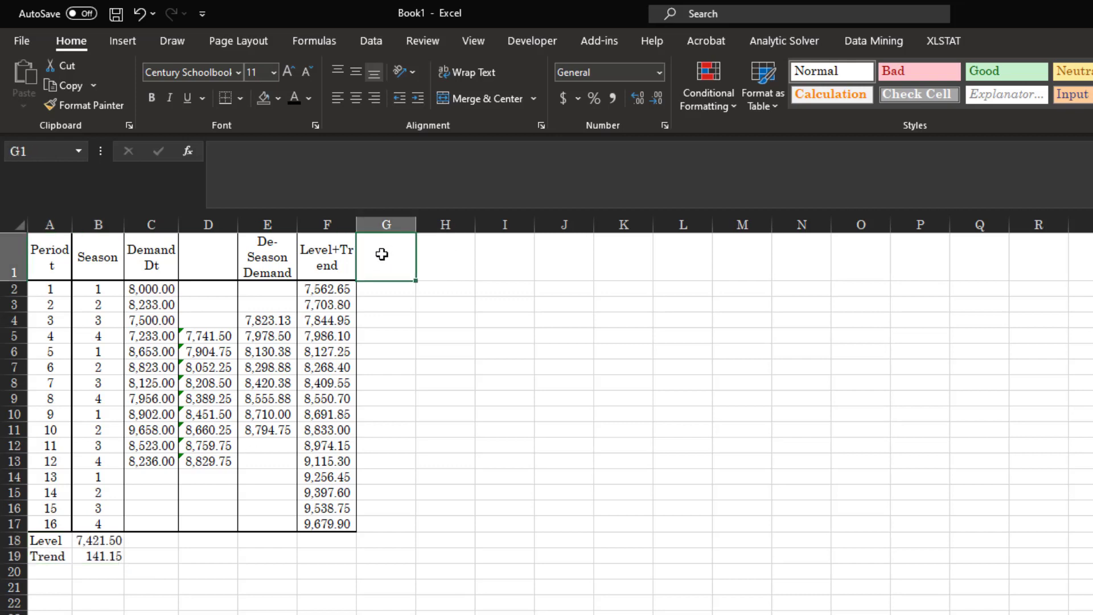
Paste the Seasonal Factor header into G1 and enter =C2/F2 in G2
key(ctrl+z)
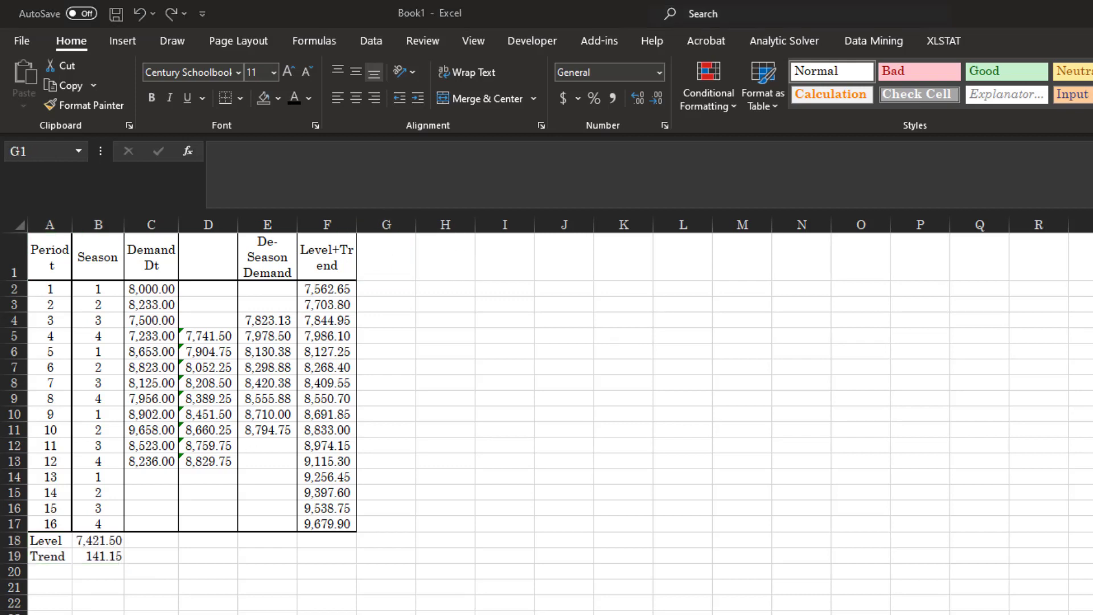
click(386, 251)
right_click(386, 249)
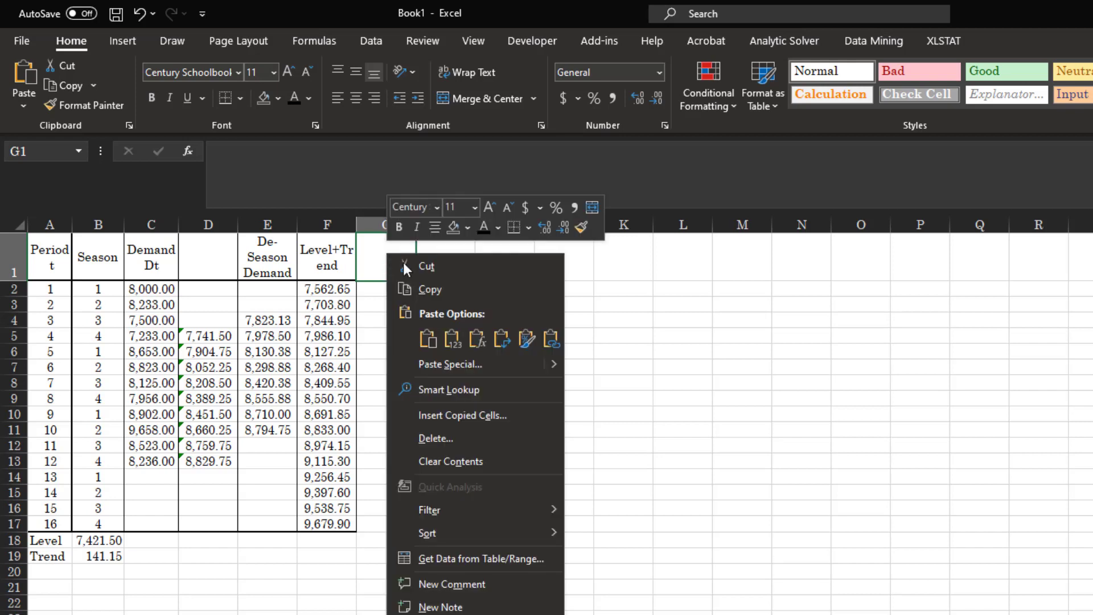
click(428, 339)
click(390, 290)
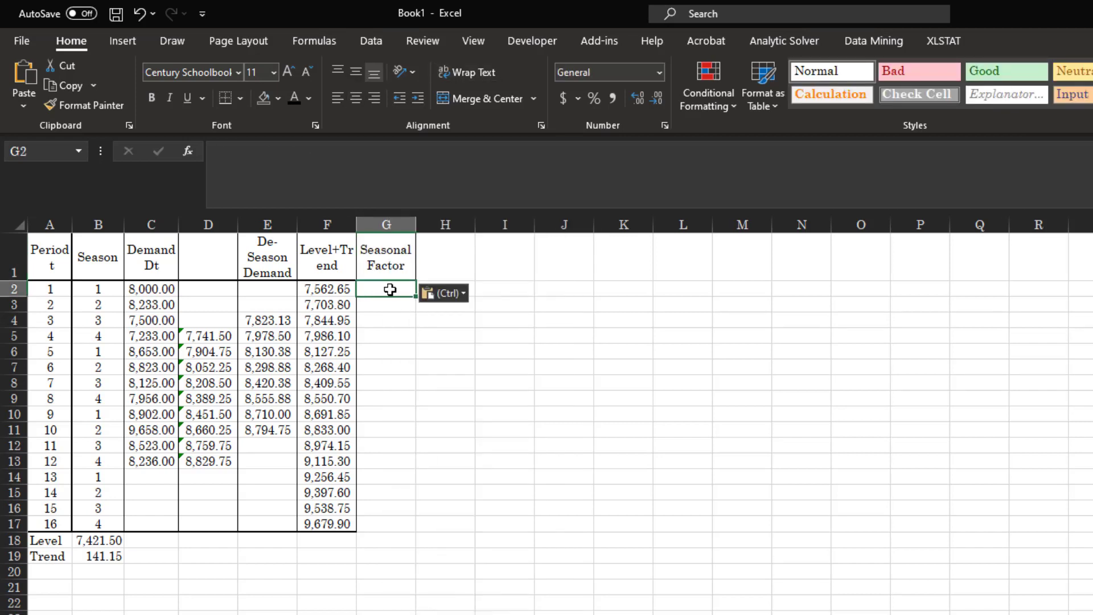
text(=)
key(Left)
key(Left)
key(Left)
key(Left)
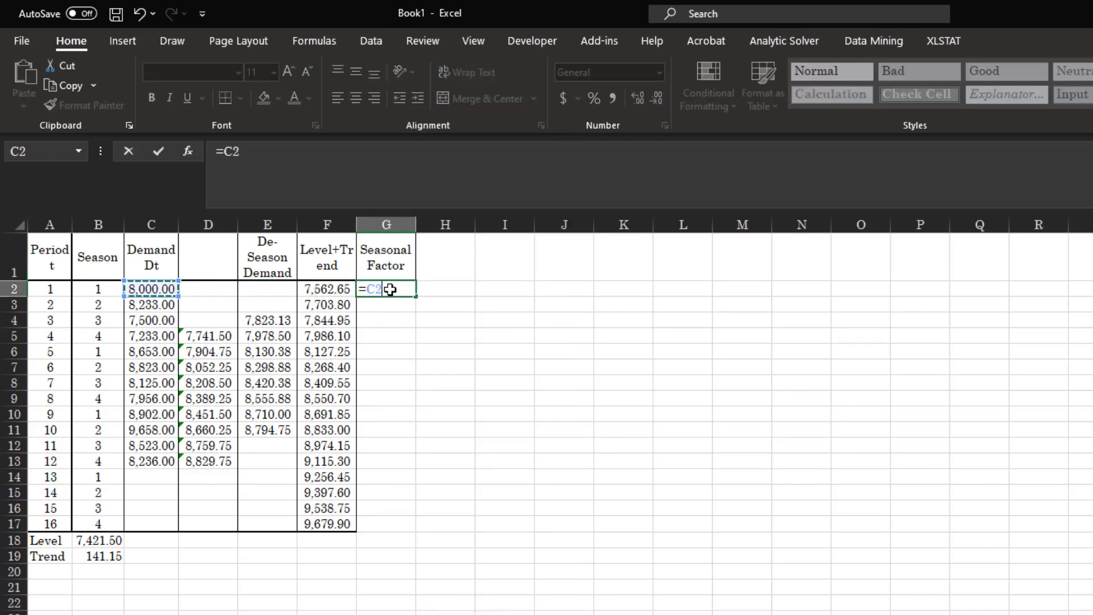
text(/)
key(Left)
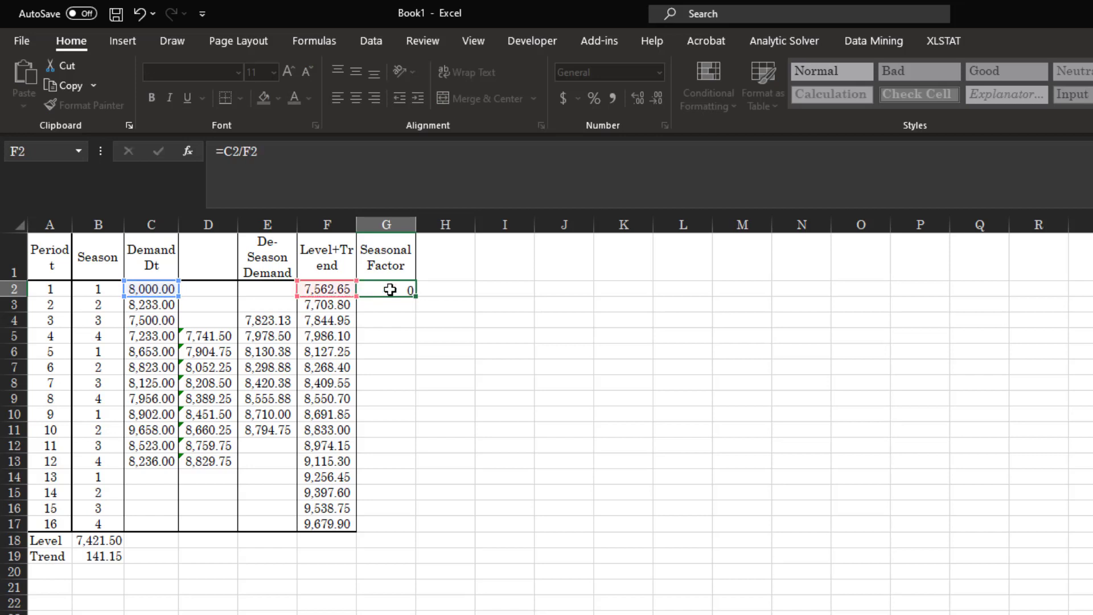
key(Return)
Show G2 as a two-decimal percentage and paste its formula into G3:G13
click(402, 288)
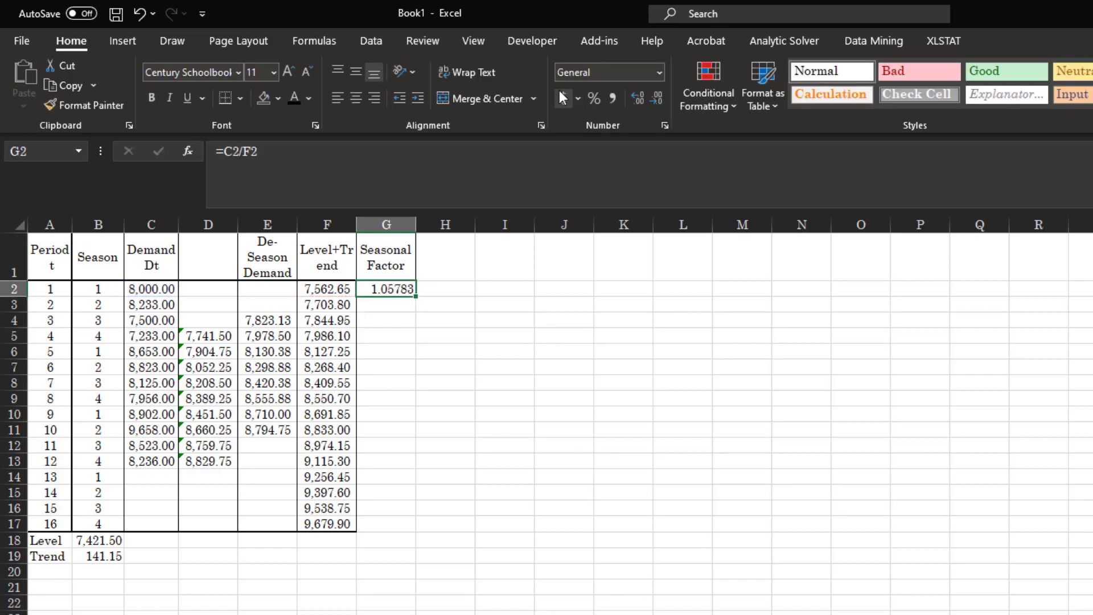
click(594, 98)
click(637, 97)
click(637, 98)
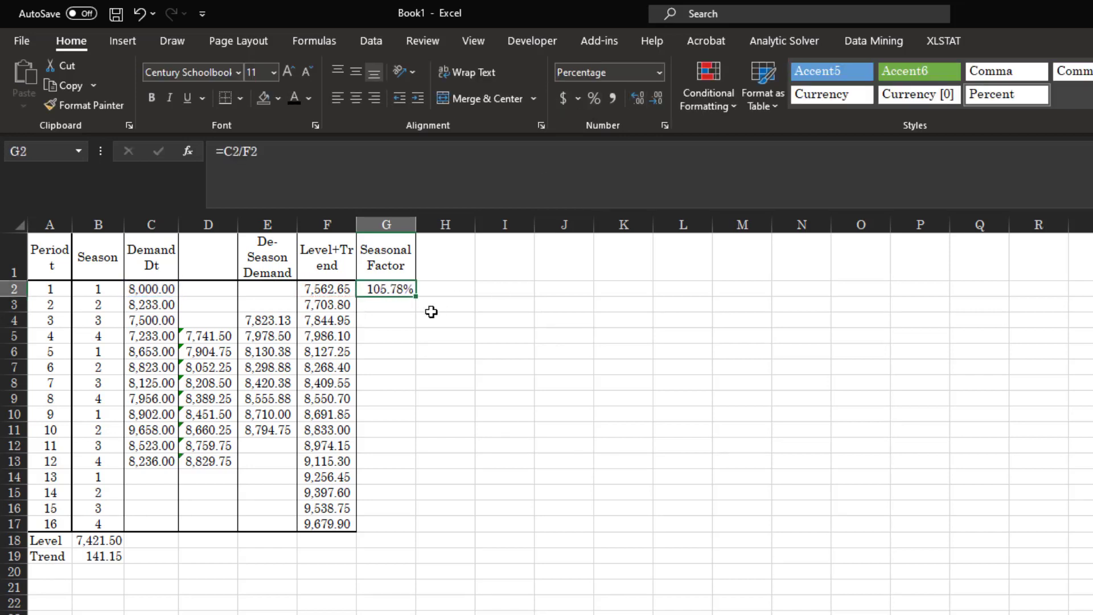
right_click(400, 291)
click(442, 324)
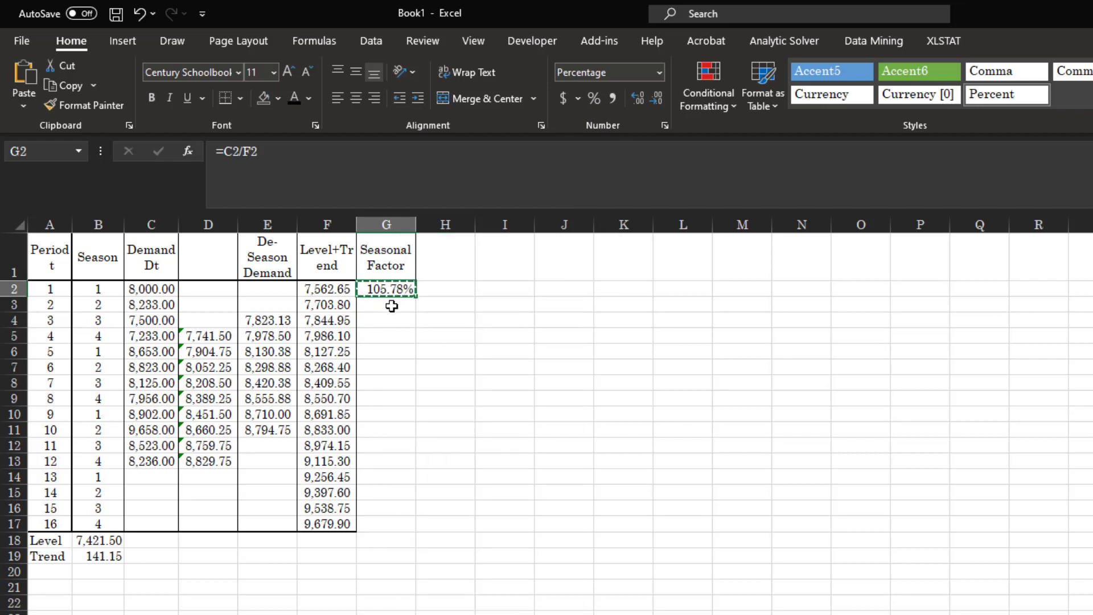
drag(391, 305, 386, 460)
right_click(385, 460)
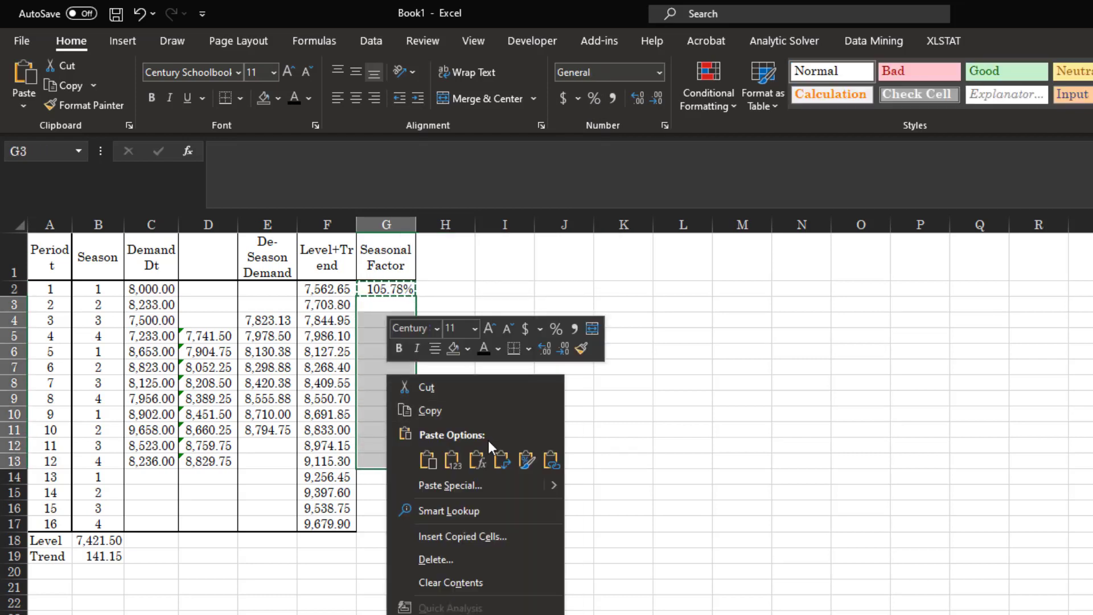
click(482, 463)
Apply G2's percentage format down the Seasonal Factor column with Format Painter
click(399, 290)
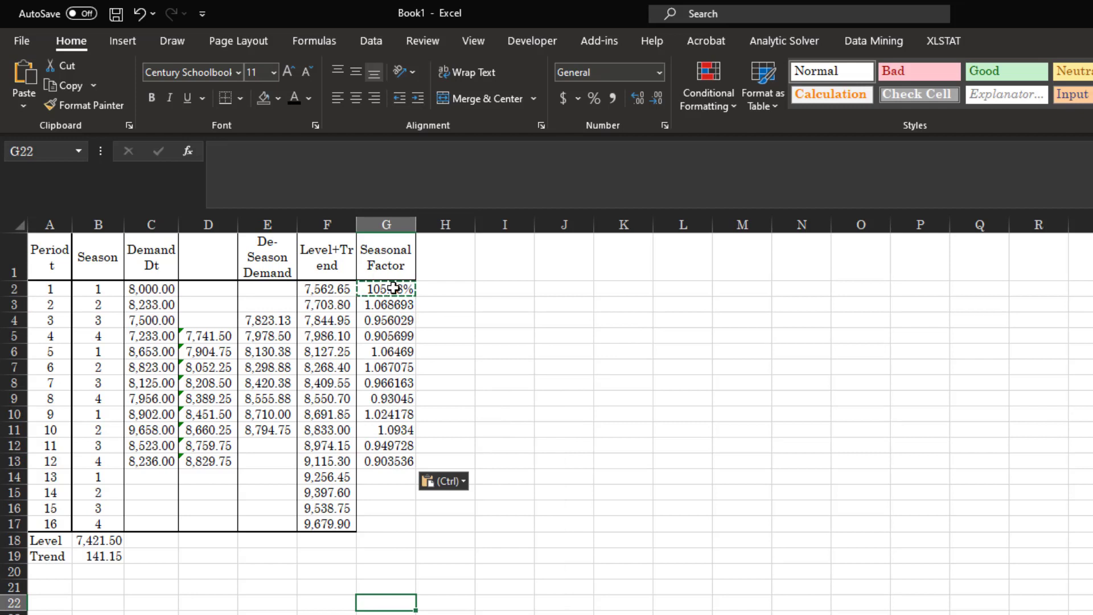
click(85, 106)
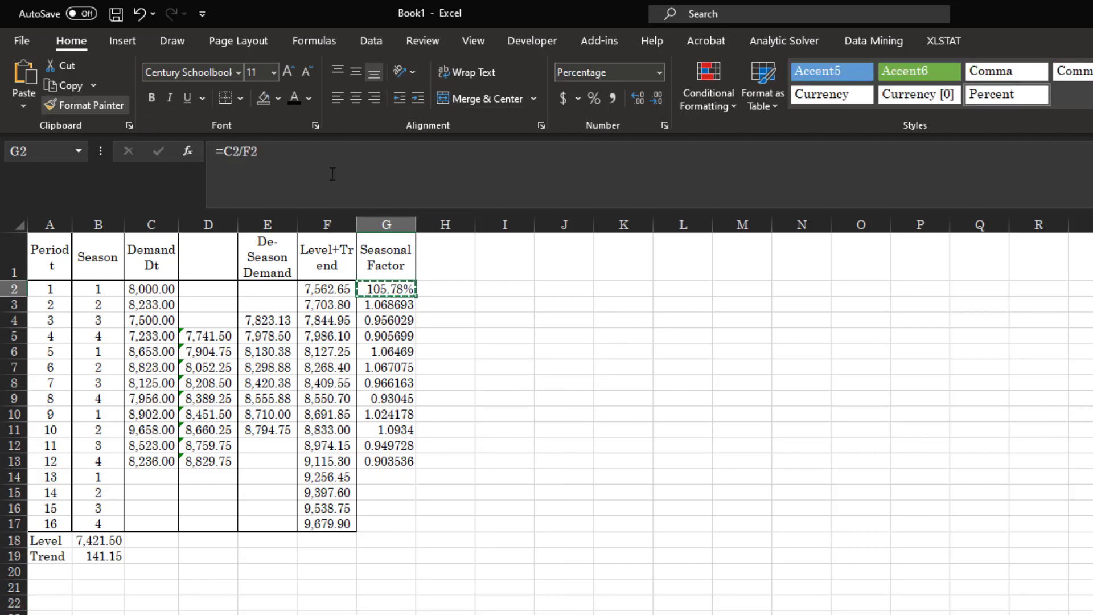
key(Escape)
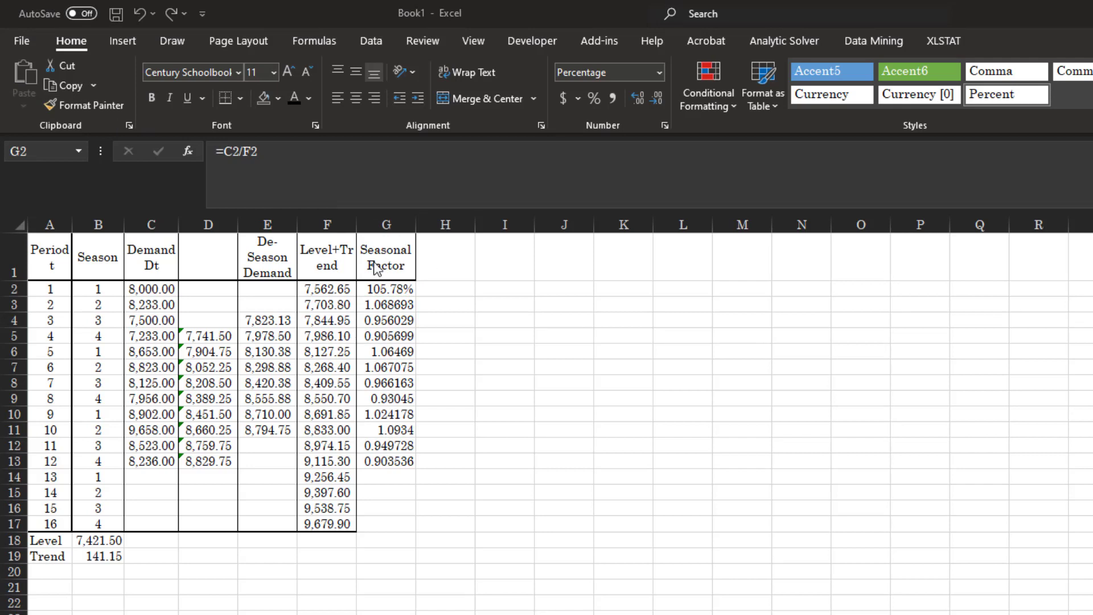
key(alt+Tab)
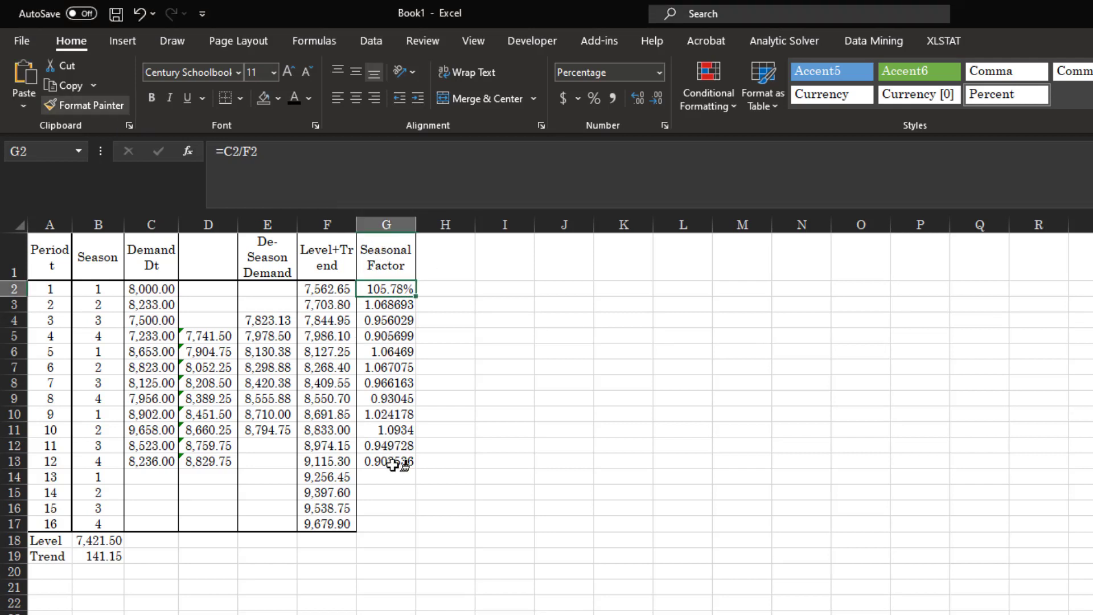
drag(388, 250, 398, 523)
click(447, 505)
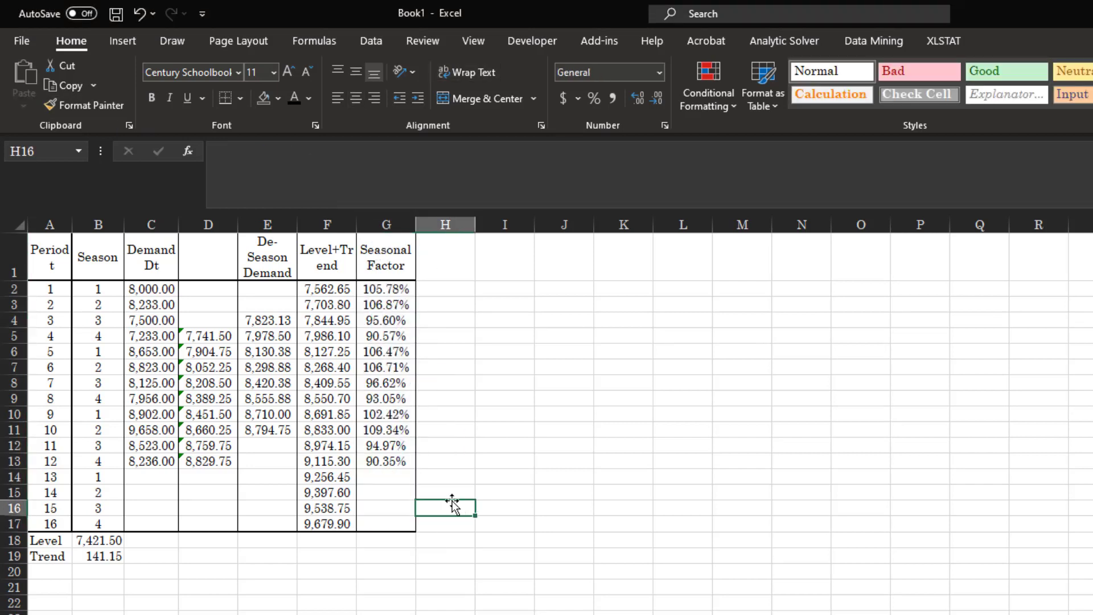
click(393, 461)
Label A20 'Seasons' with season numbers 1–4 below it, and head column B 'SI'
click(52, 525)
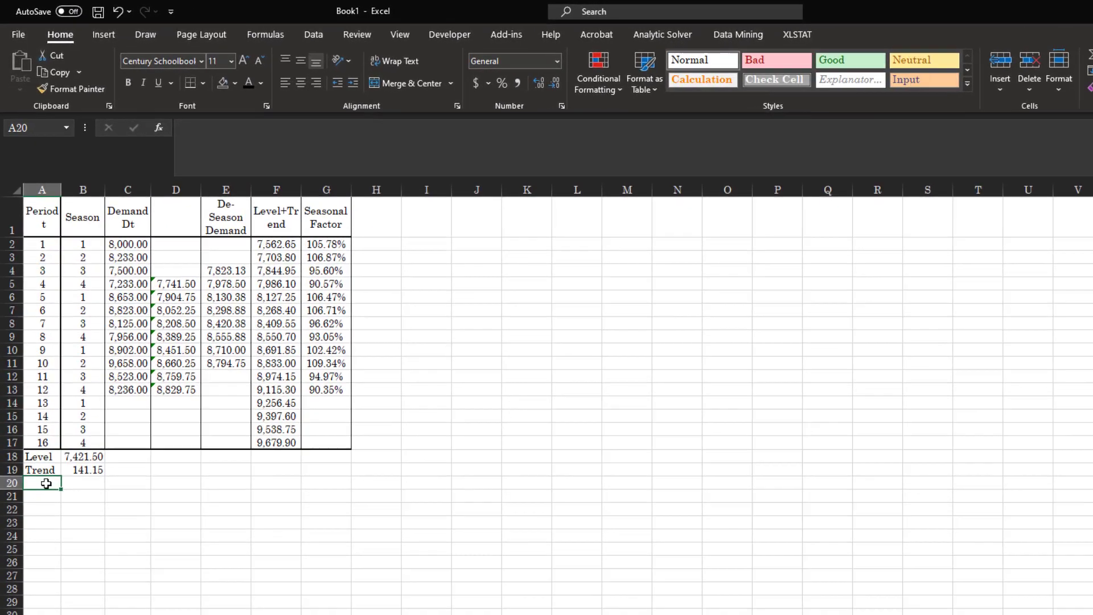
text(Seasons)
key(Return)
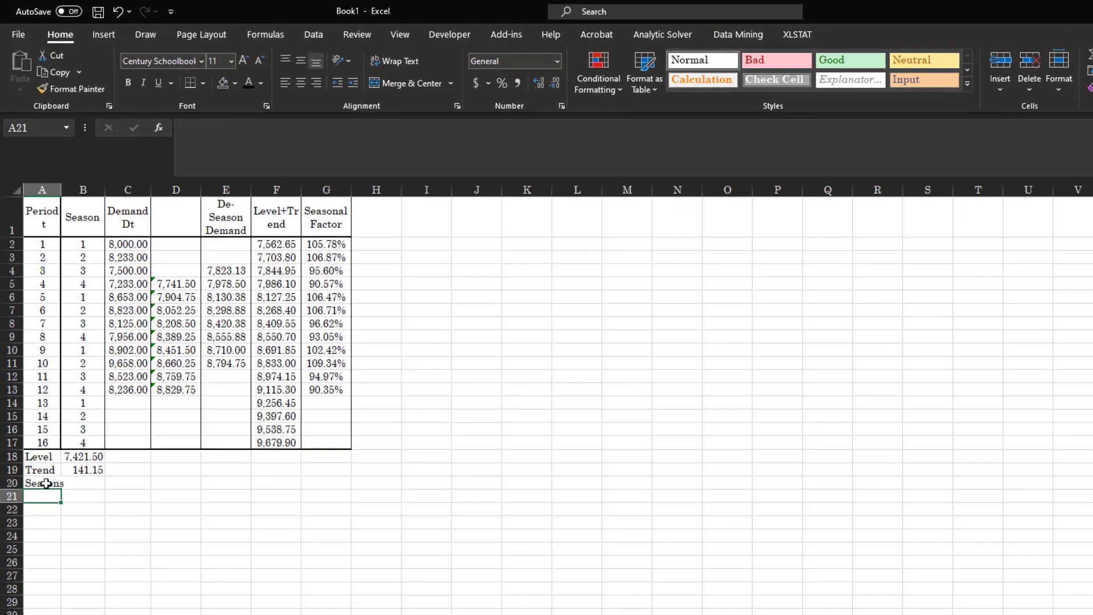
text(1)
key(Return)
text(2)
key(Return)
text(3)
key(Return)
text(4)
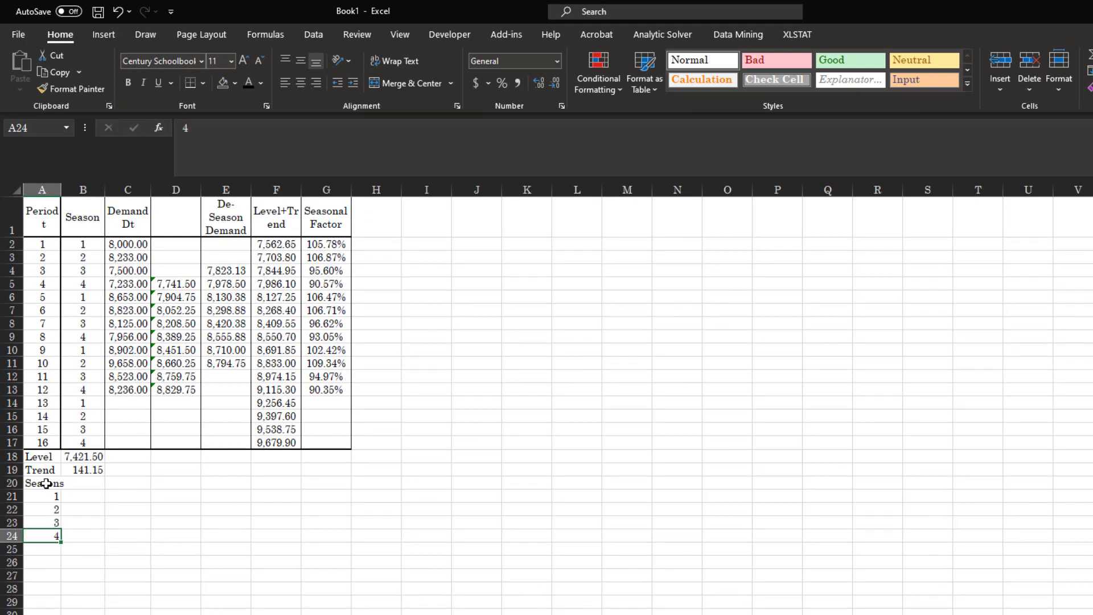
key(Tab)
key(Up)
key(Up)
key(Up)
key(Up)
text(SI)
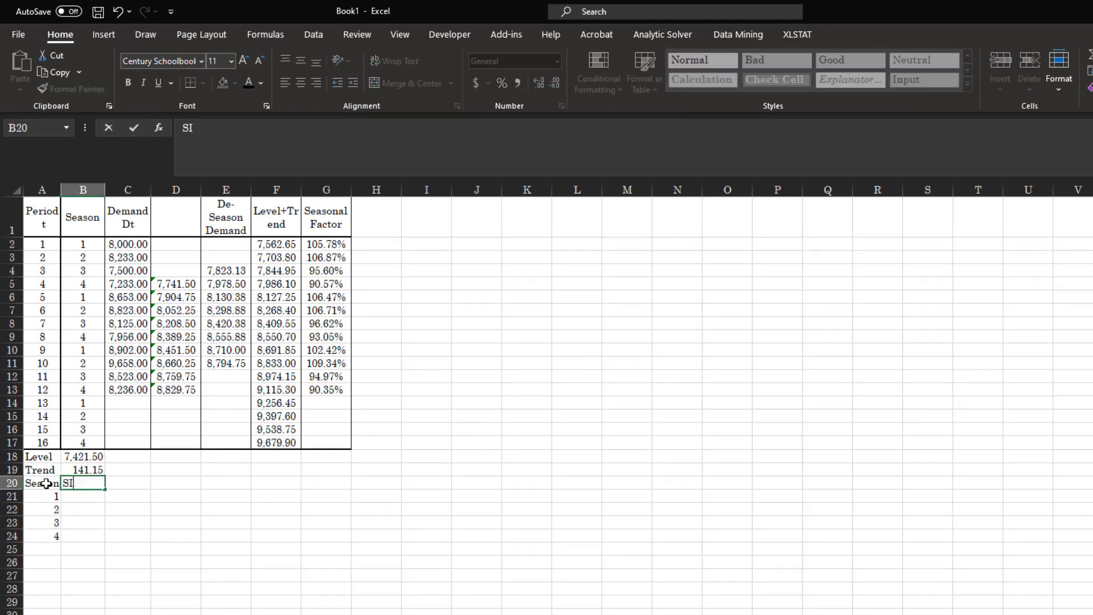
key(Return)
In B21, average the seasonal factors G2:G13 for season 1 with an absolute-range AVERAGEIF
text(=aver)
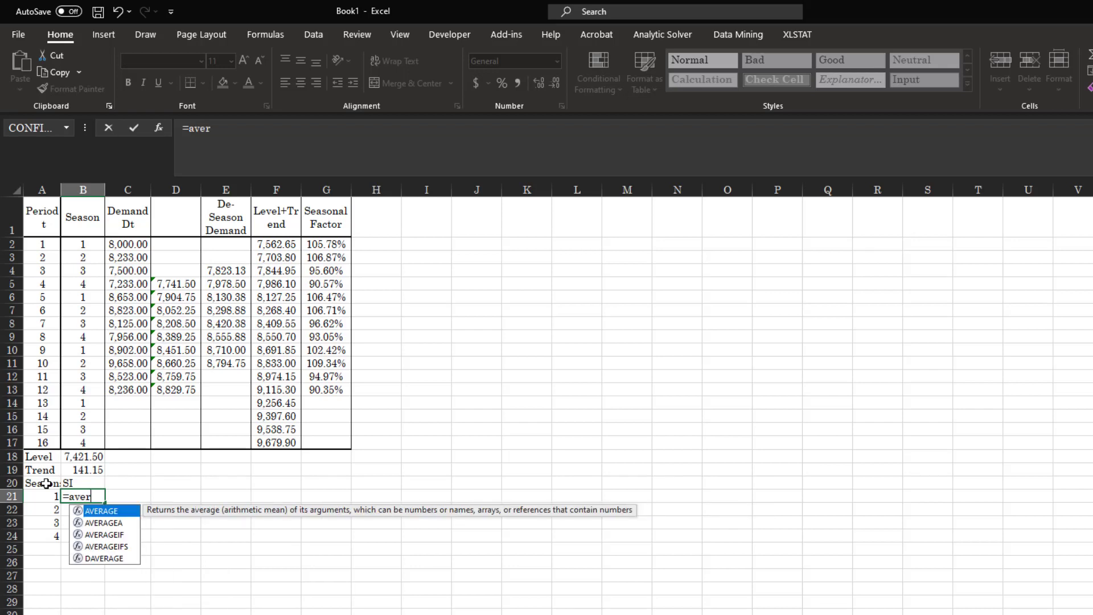
key(Down)
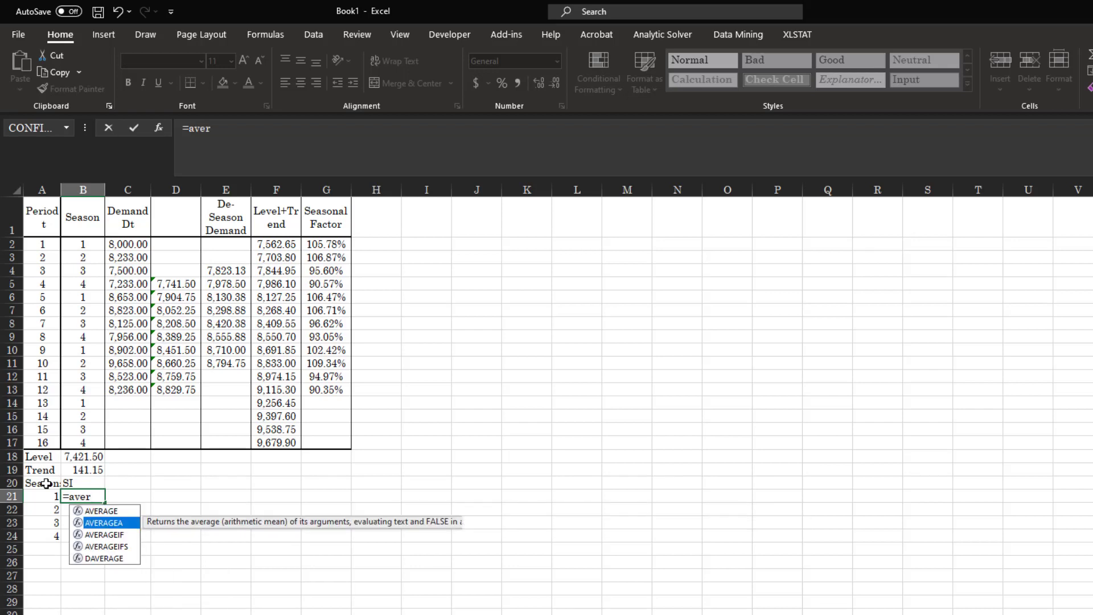
key(Down)
key(Tab)
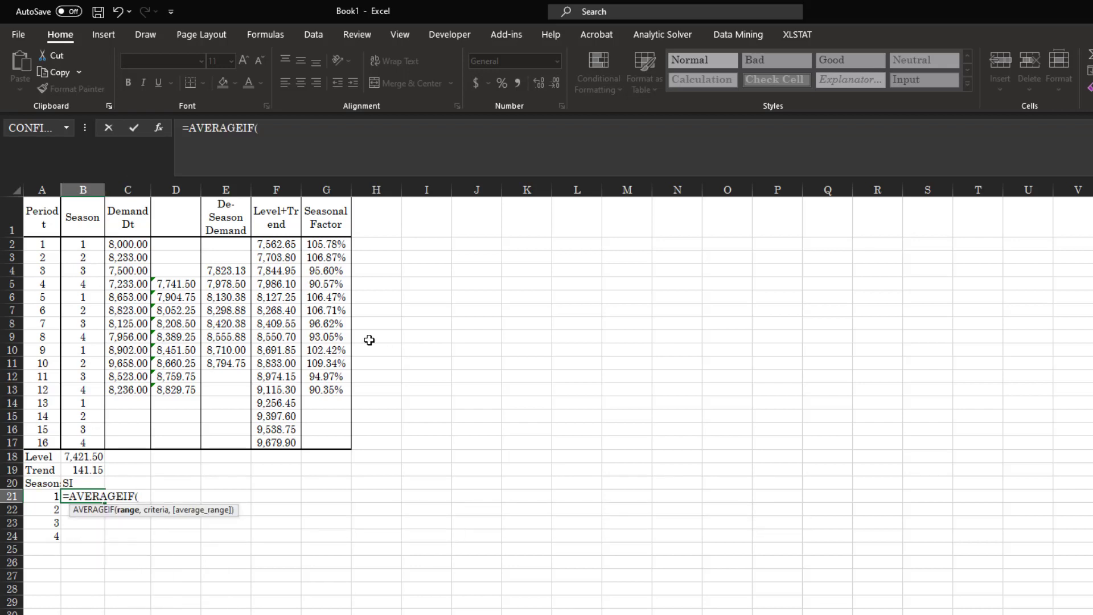
drag(83, 244, 85, 434)
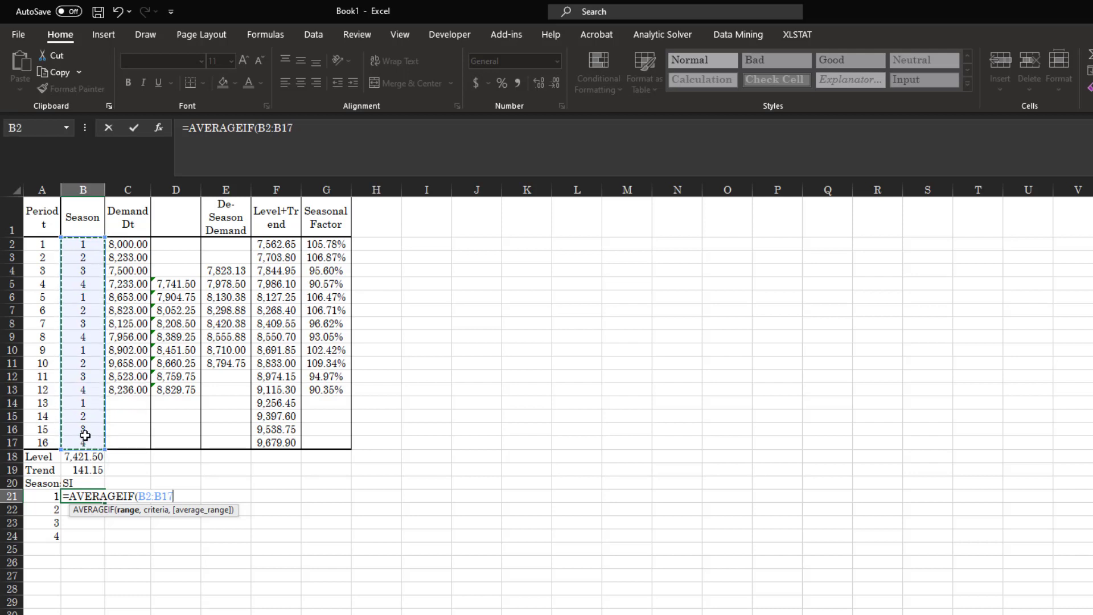
key(F4)
text(,)
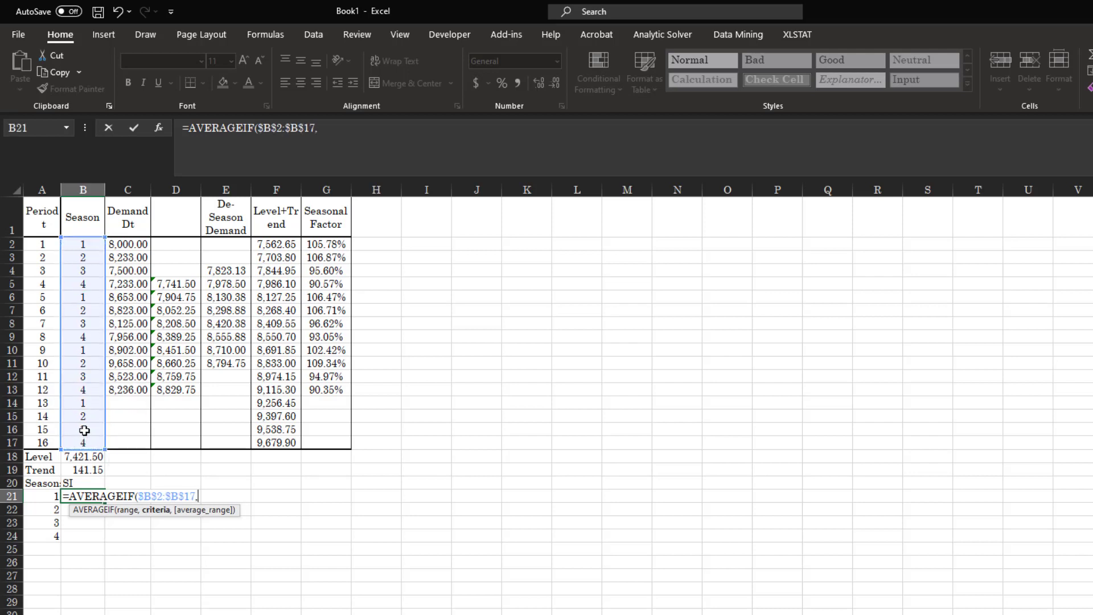
key(Left)
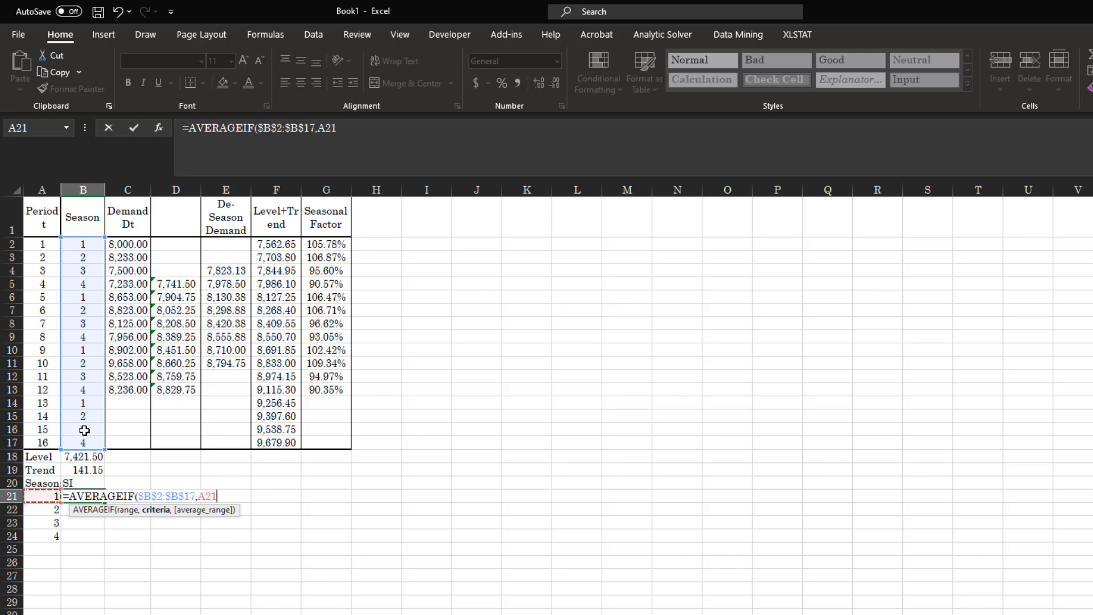
text(,)
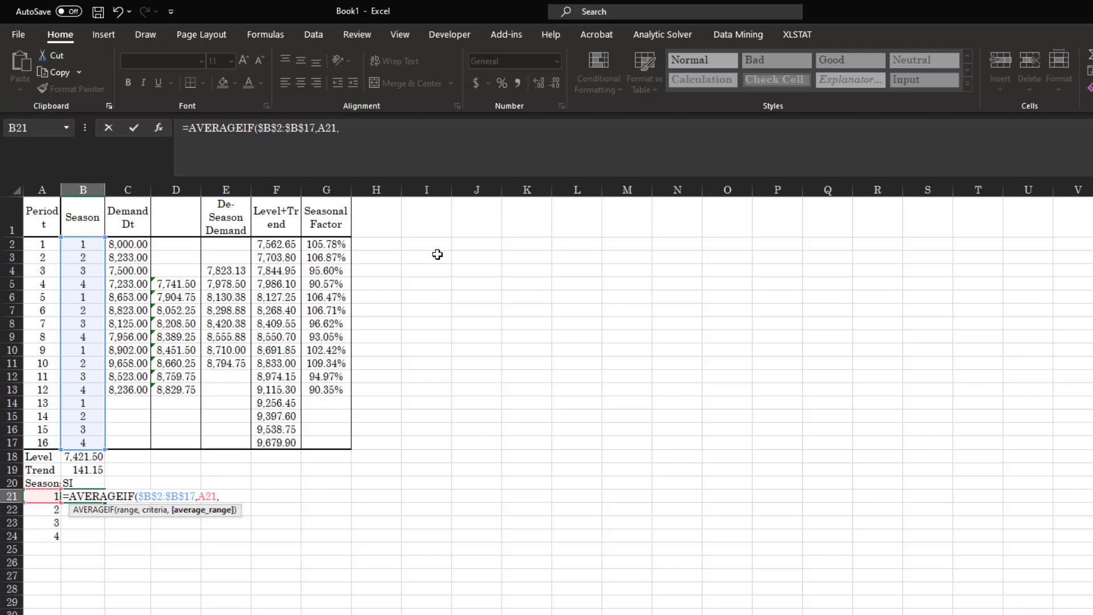
drag(324, 240, 334, 387)
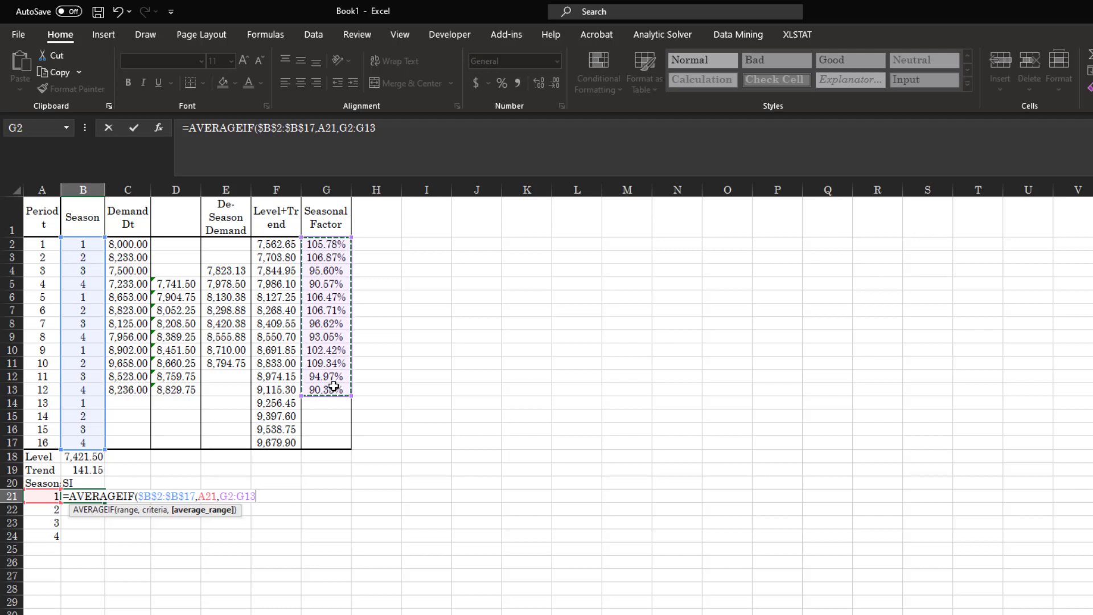
key(F4)
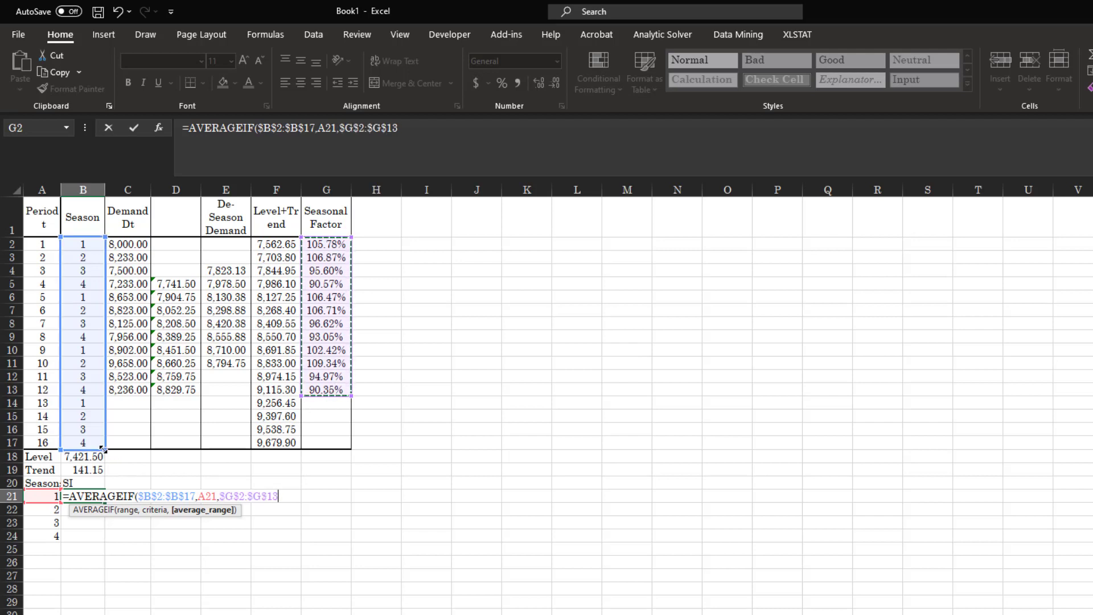
drag(108, 451, 100, 395)
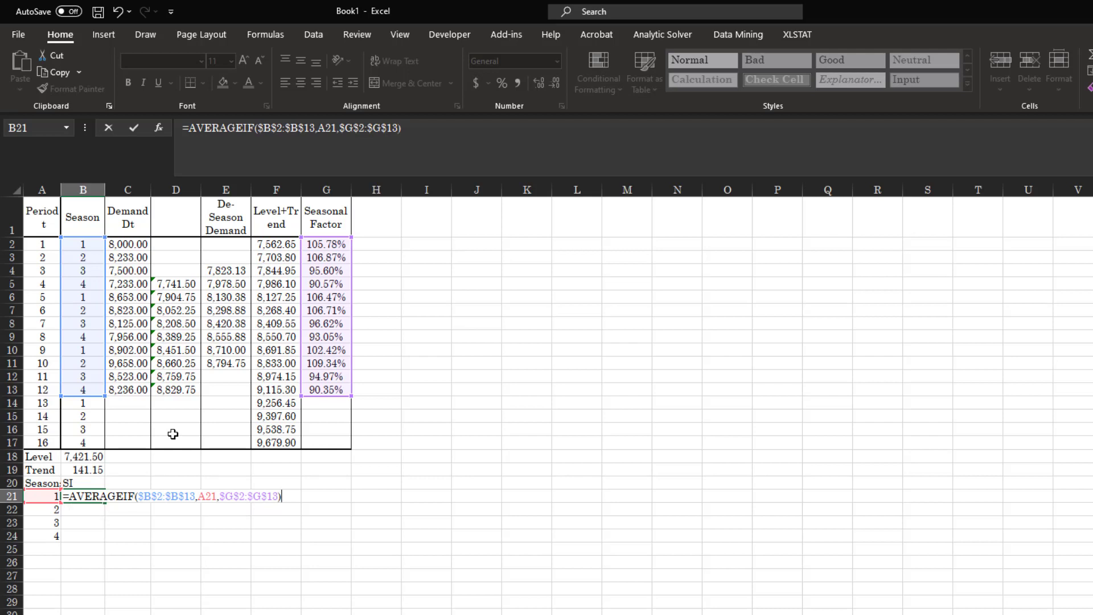
key(Return)
Fill the AVERAGEIF down to B24 and show the indices as percentages with two decimals
click(92, 496)
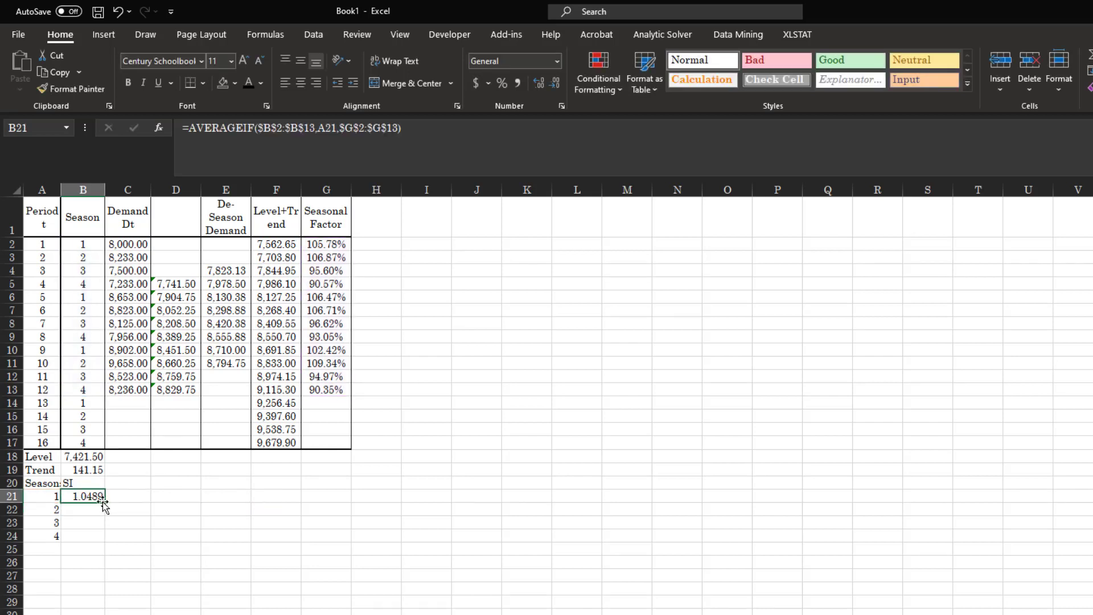
drag(105, 503, 105, 541)
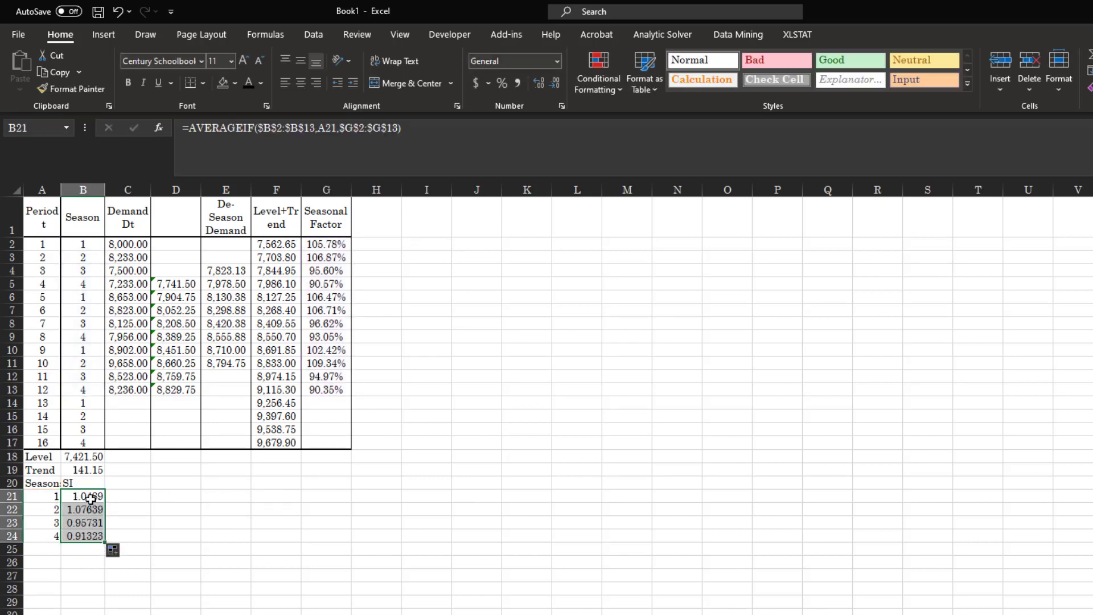
click(503, 86)
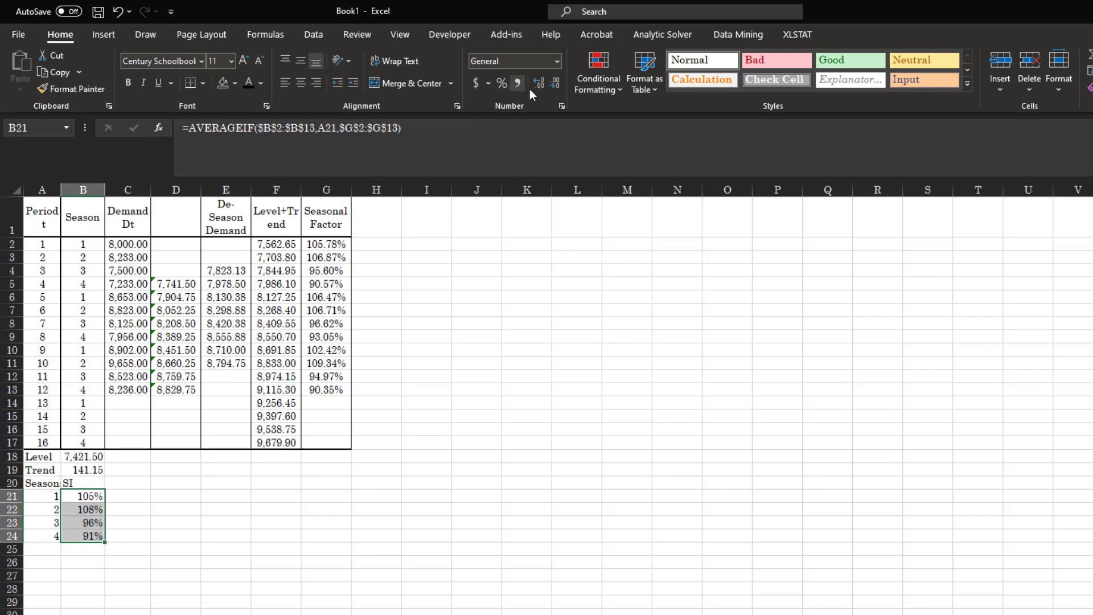
click(541, 84)
click(541, 84)
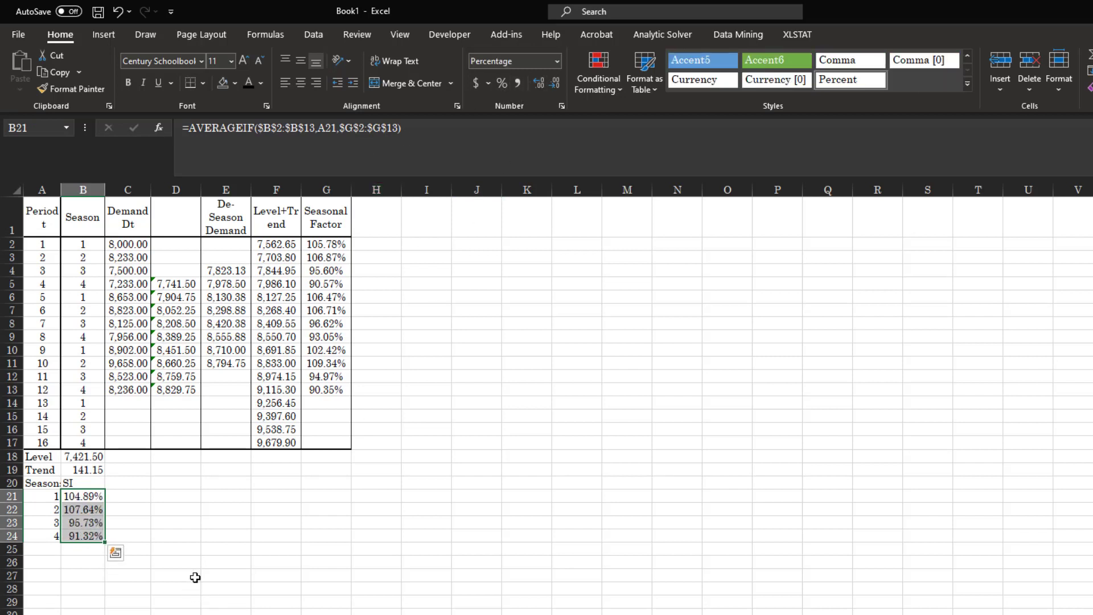
click(385, 223)
Head column H 'Forecast' and enter =F2*VLOOKUP(B2,$A$21:$B$24,2,FALSE) in H2
text(Forecast)
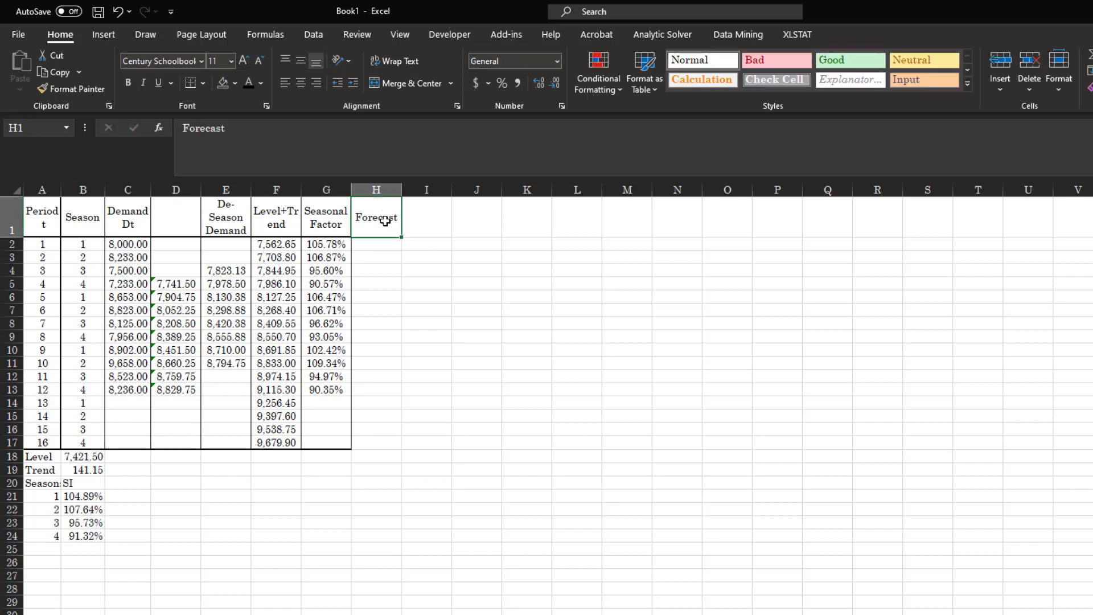
key(Return)
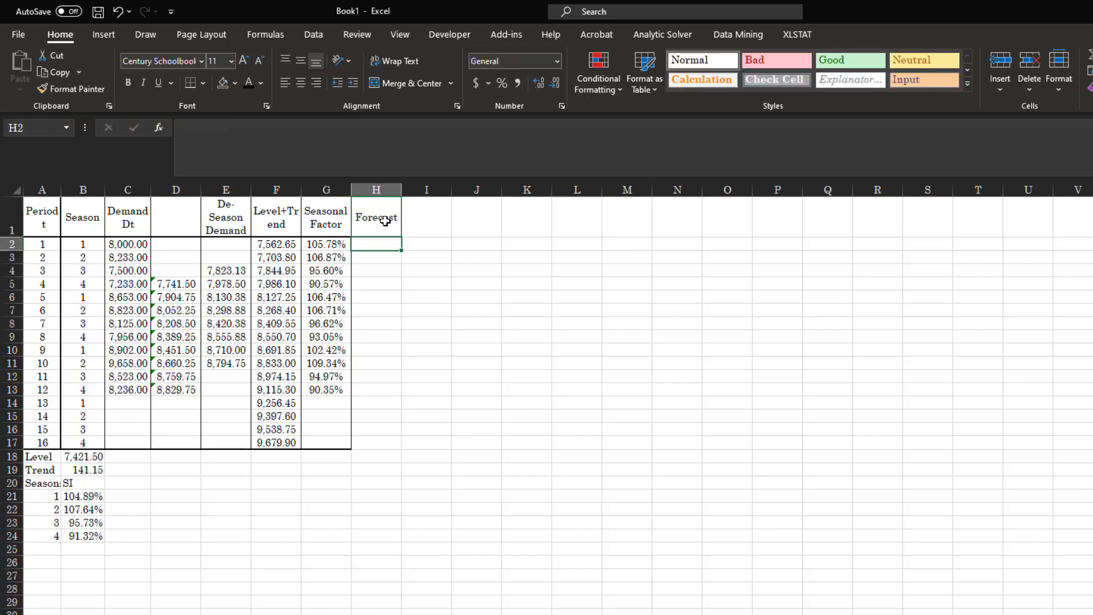
text(=)
key(Left)
key(Left)
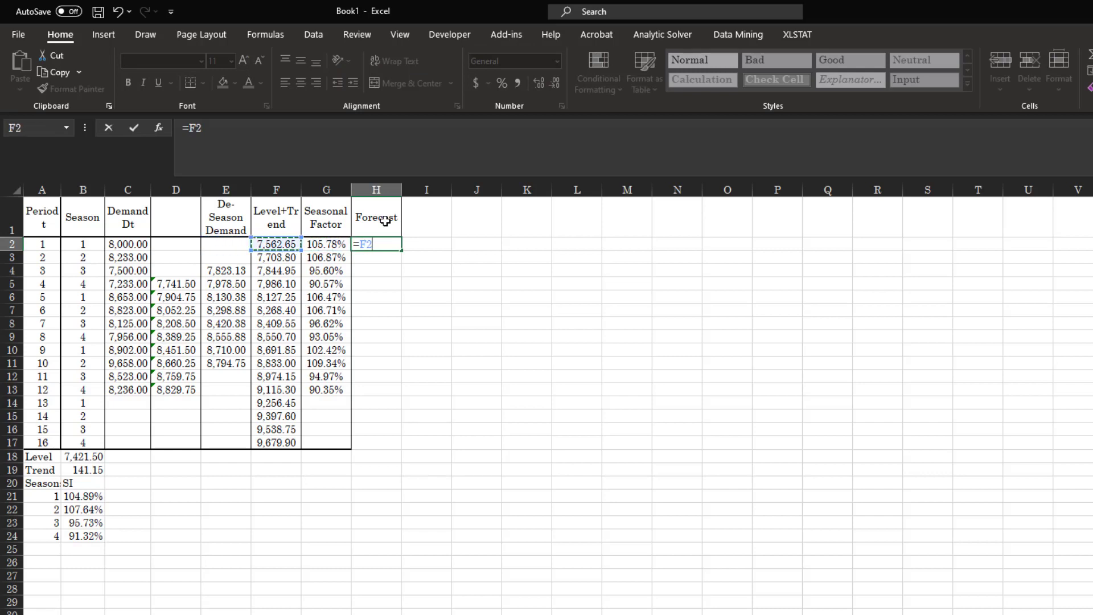
text(*vlo)
key(Tab)
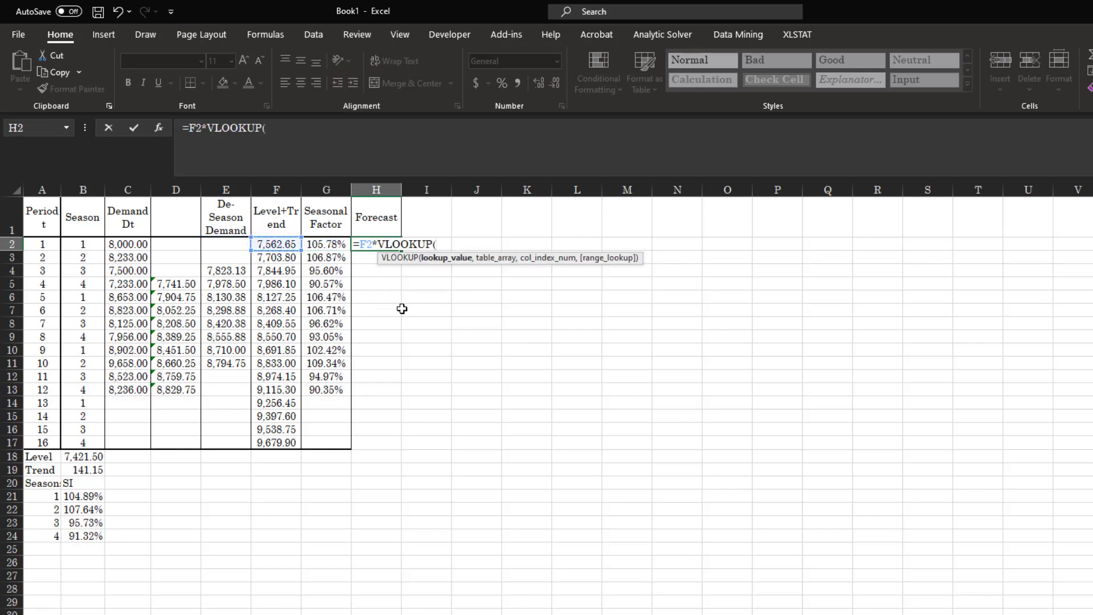
click(88, 244)
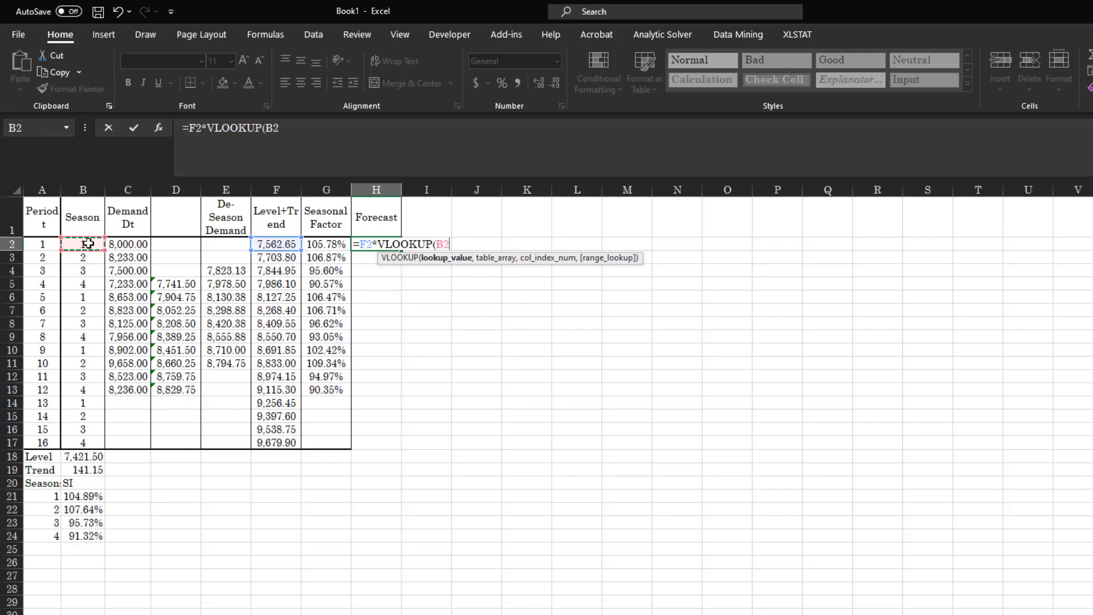
text(,)
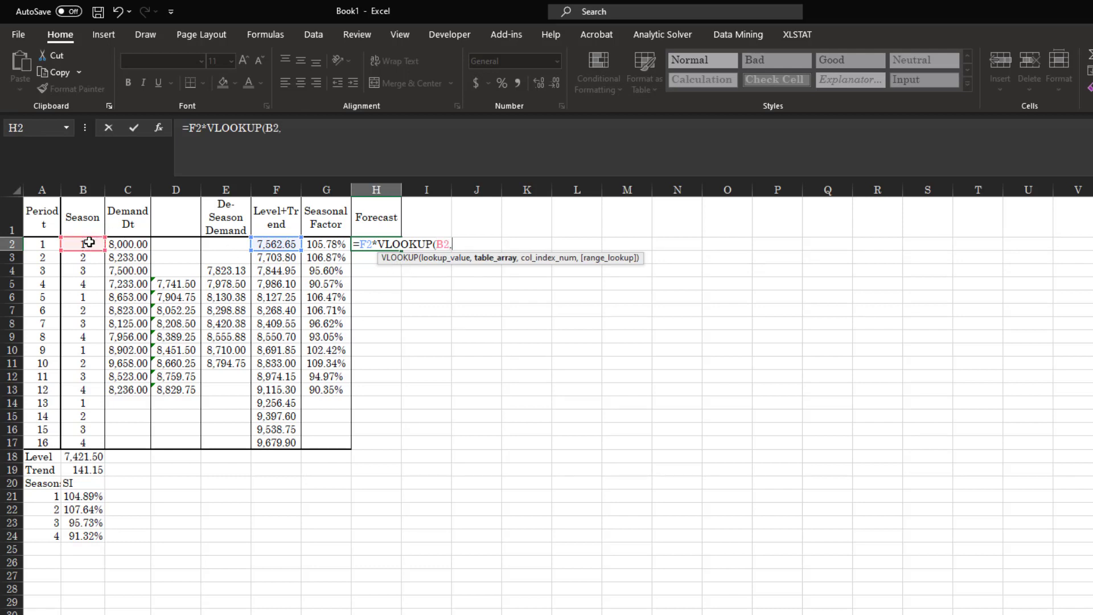
drag(54, 495, 79, 538)
key(F4)
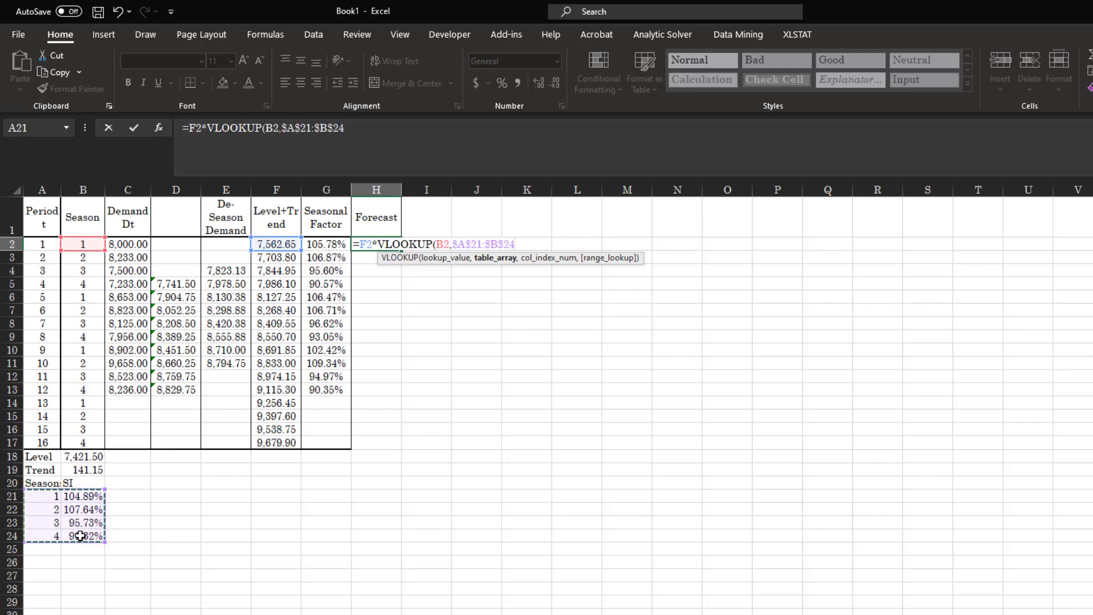
text(,)
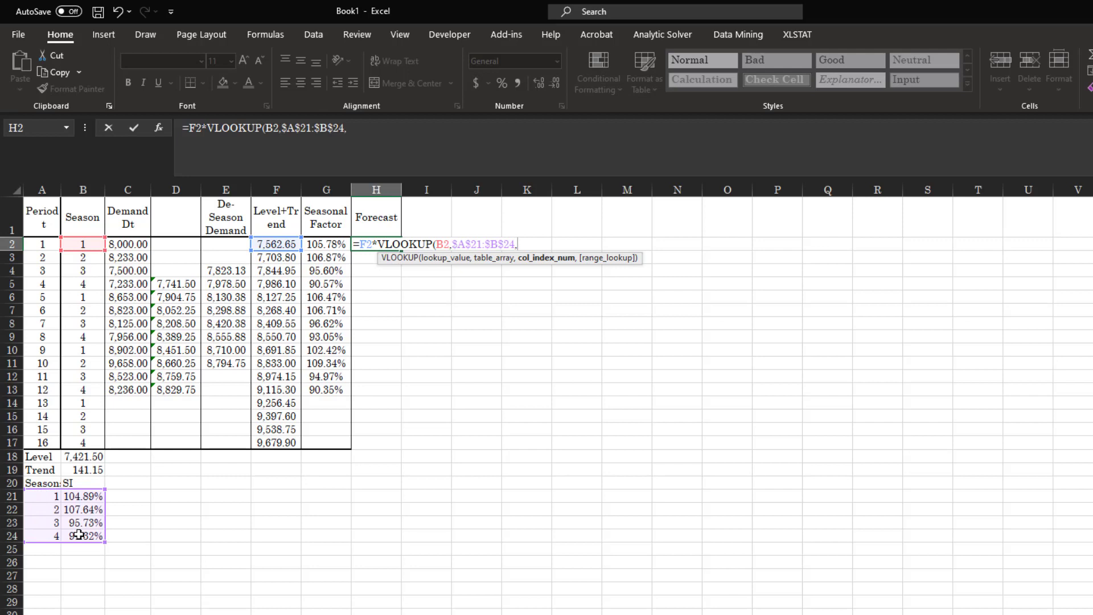
text(2,fa)
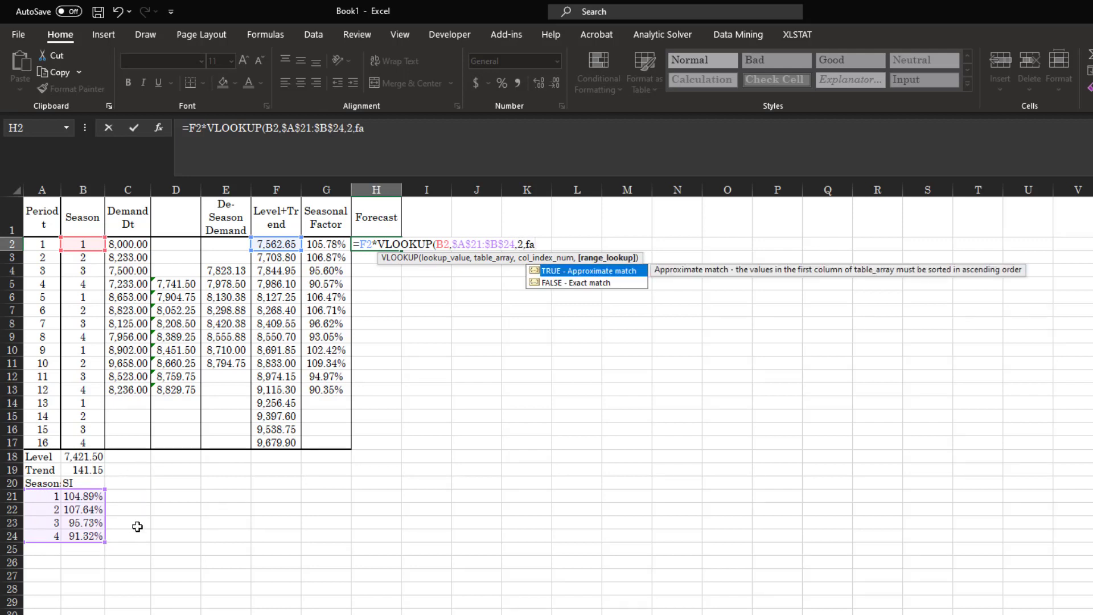
key(Down)
key(Tab)
text())
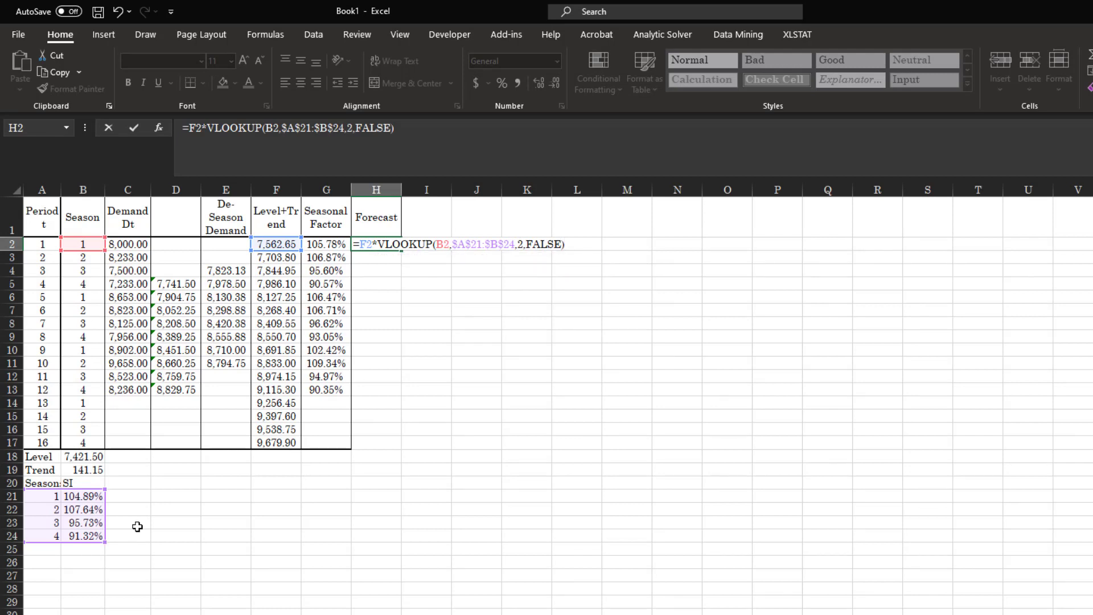
key(Return)
Fill the forecast formula down to H17 and apply a two-decimal Number format
click(379, 245)
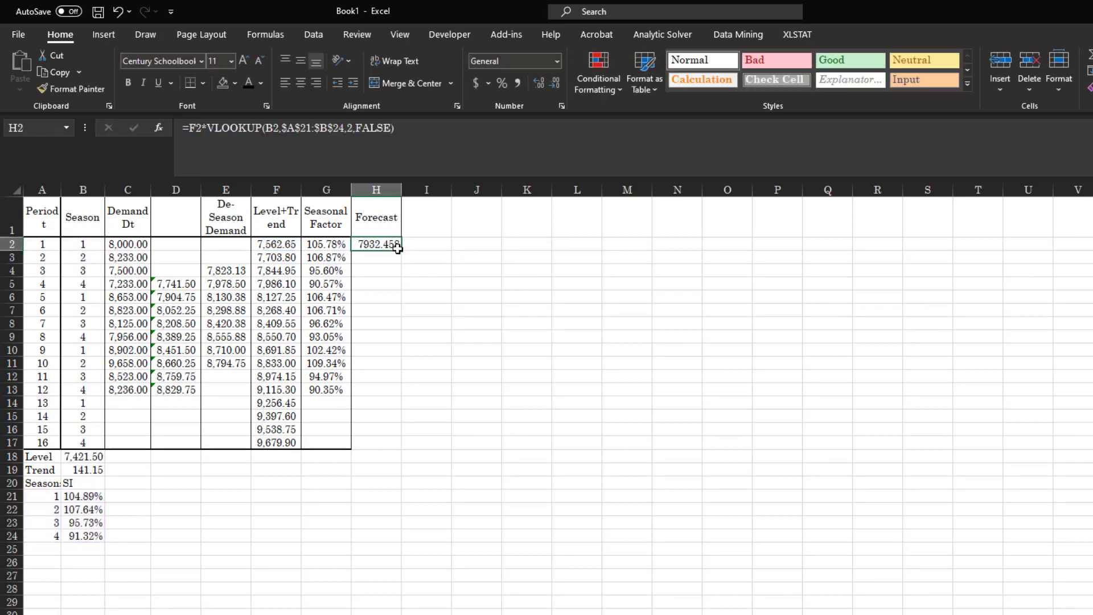
drag(401, 261, 388, 448)
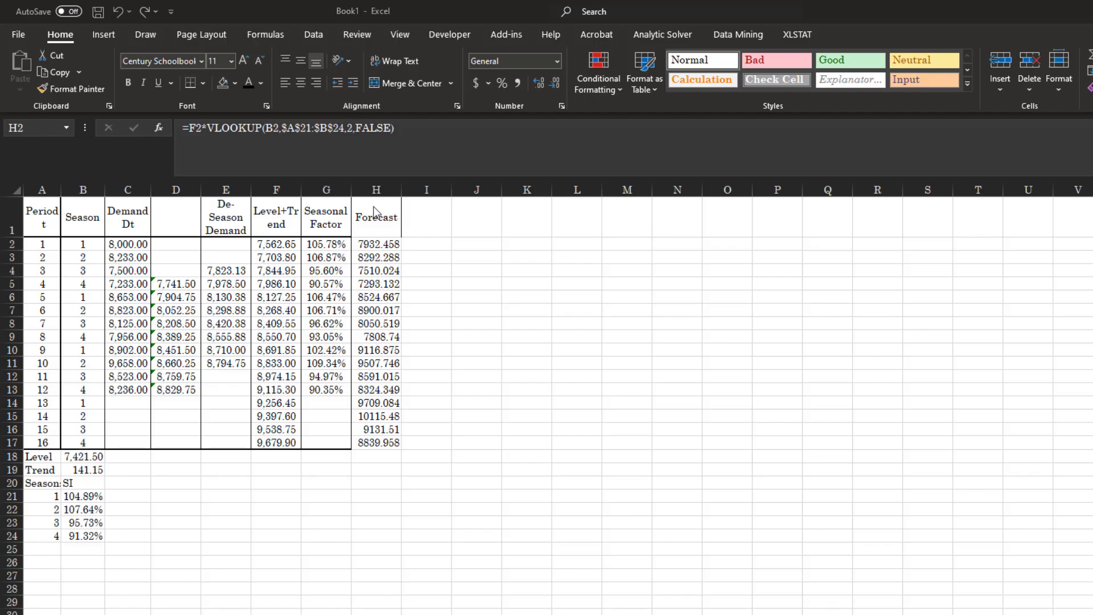
drag(373, 217, 376, 442)
key(ctrl+shift+1)
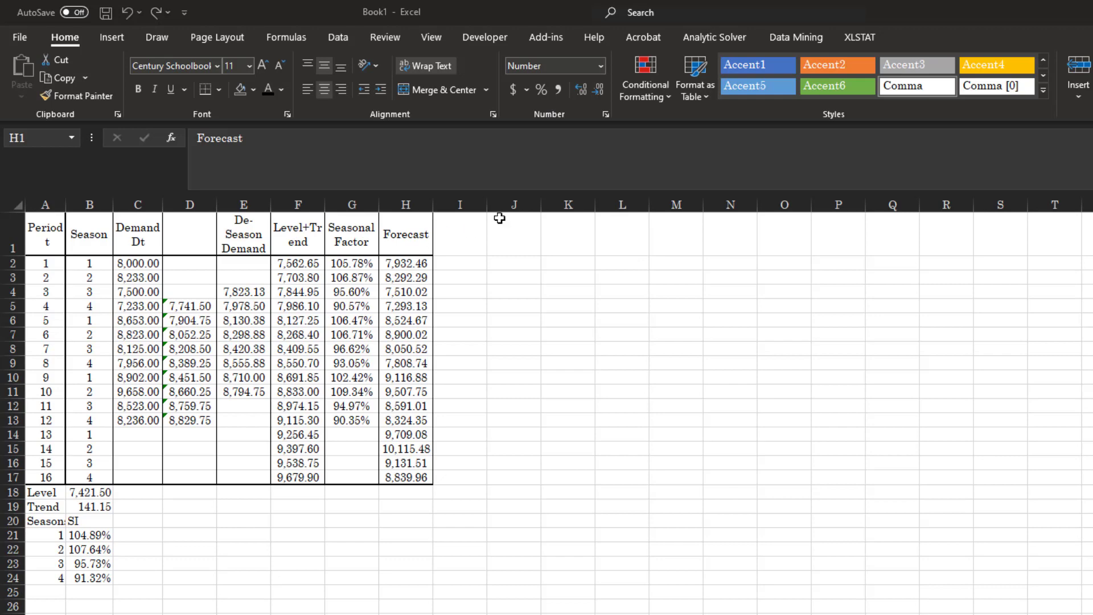
Paste the copied error-metrics table into the sheet starting at I1
right_click(462, 227)
click(495, 308)
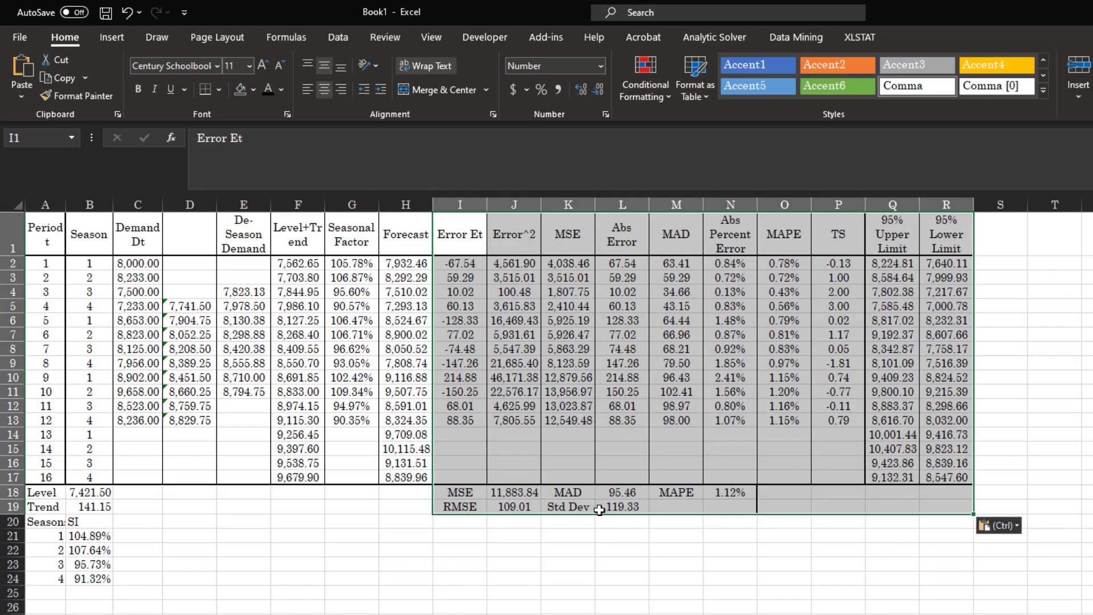
click(600, 607)
Check the error formulas in I2 and I3 and the running MSE in K2 without changes
double_click(459, 260)
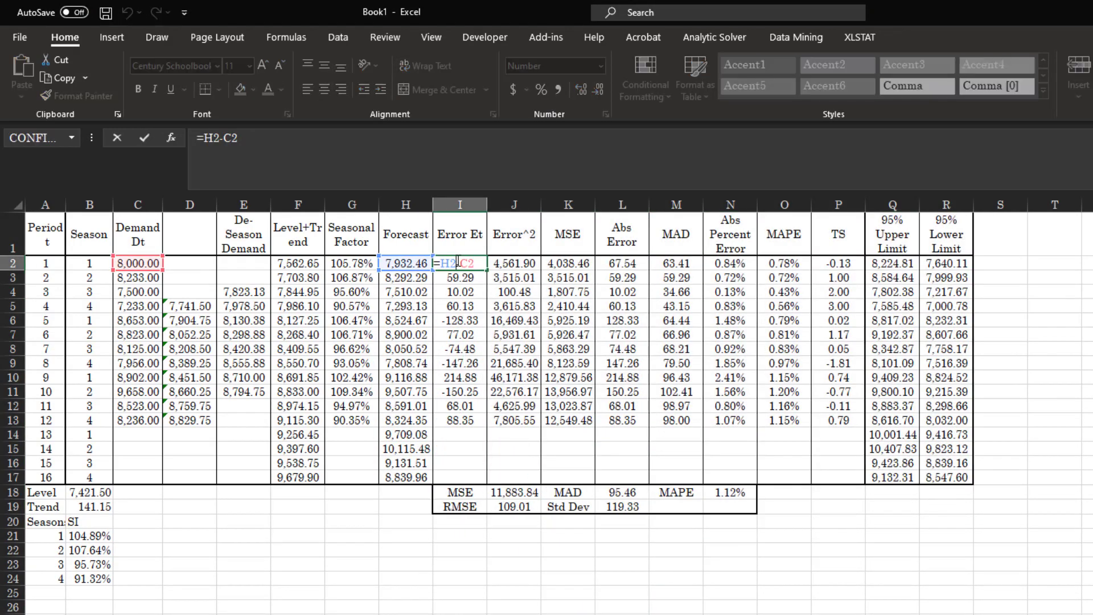
key(Return)
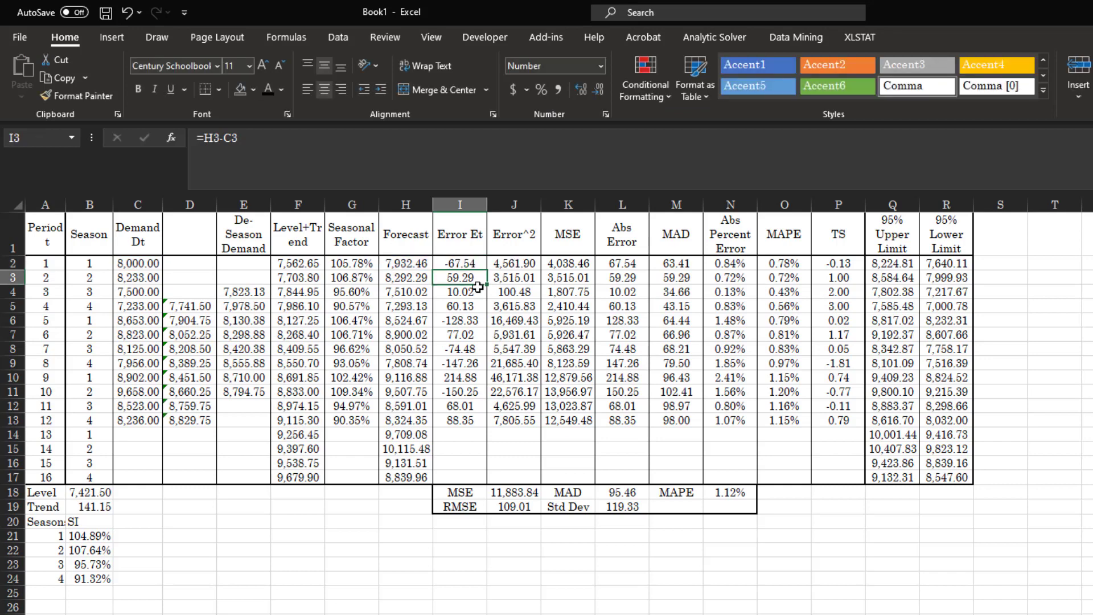
double_click(468, 277)
key(Return)
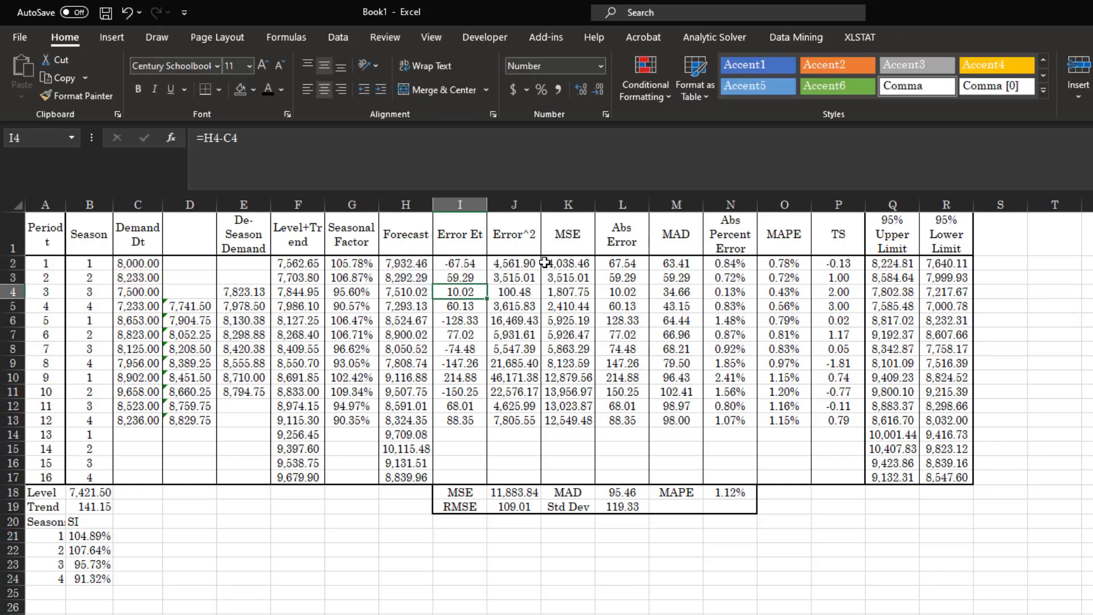
double_click(569, 263)
key(Escape)
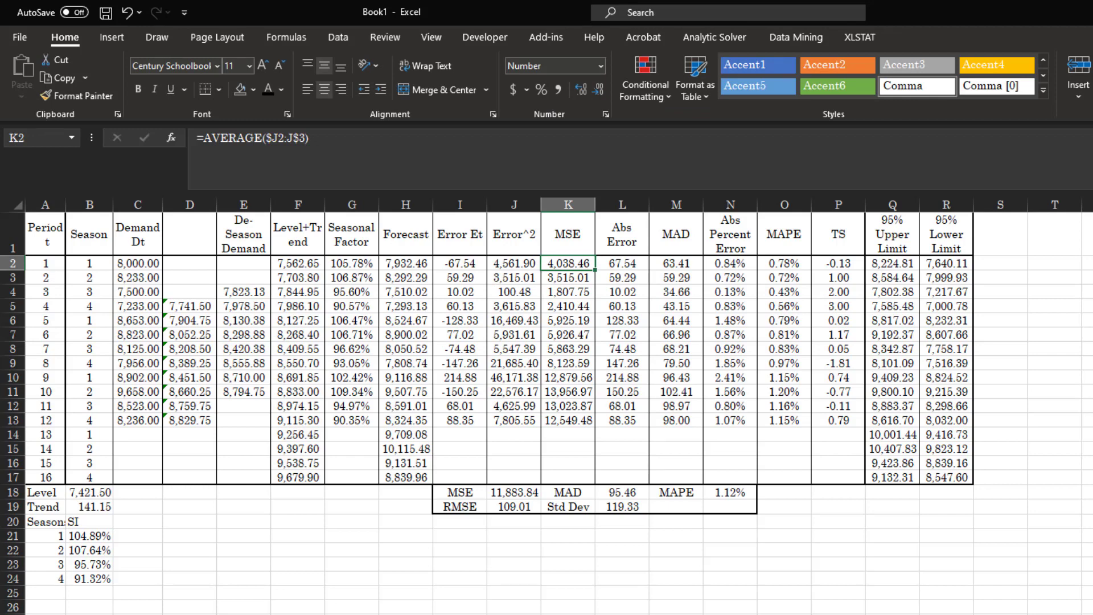
click(46, 593)
click(51, 594)
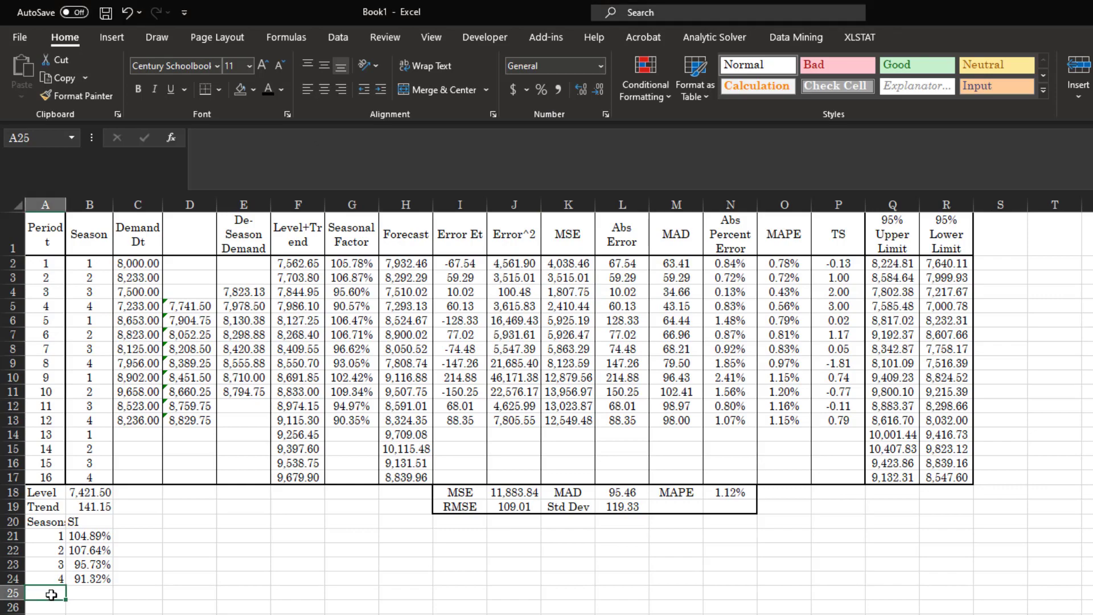
Label A25 'Average' and compute the average of seasonal indices B21:B24 in B25
text(Ave)
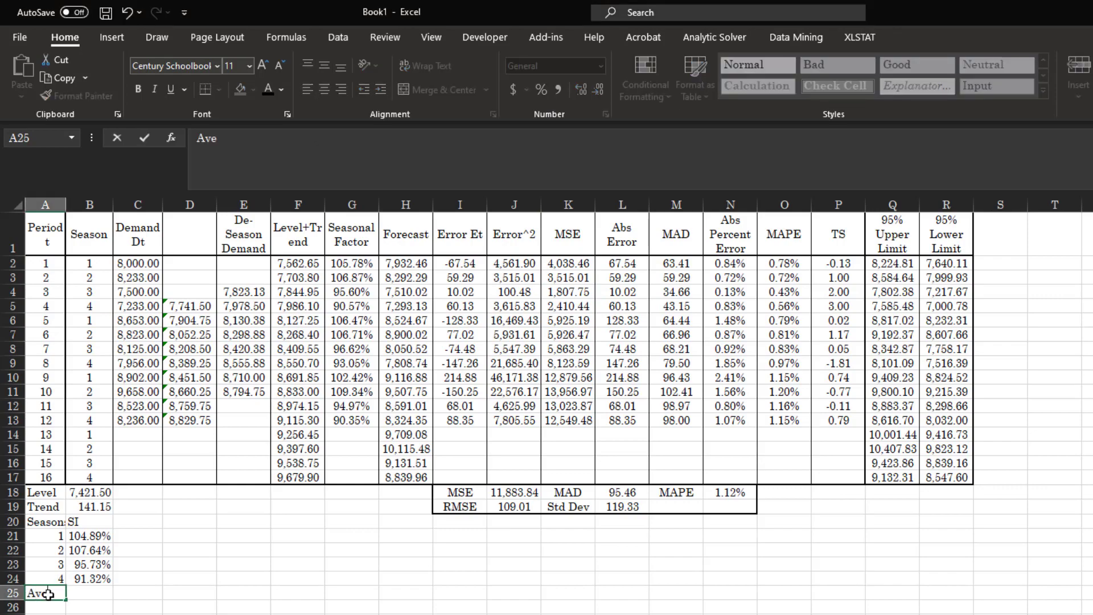
text(rage)
key(Tab)
text(=av)
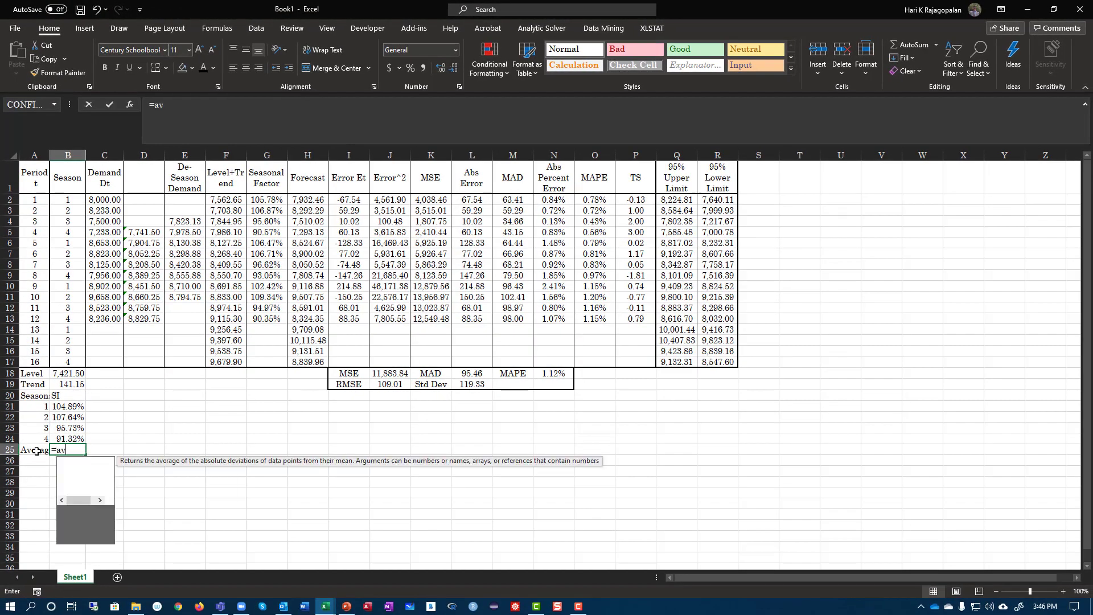
key(Down)
key(Tab)
key(Up)
key(shift+Up)
key(shift+Up)
key(shift+Up)
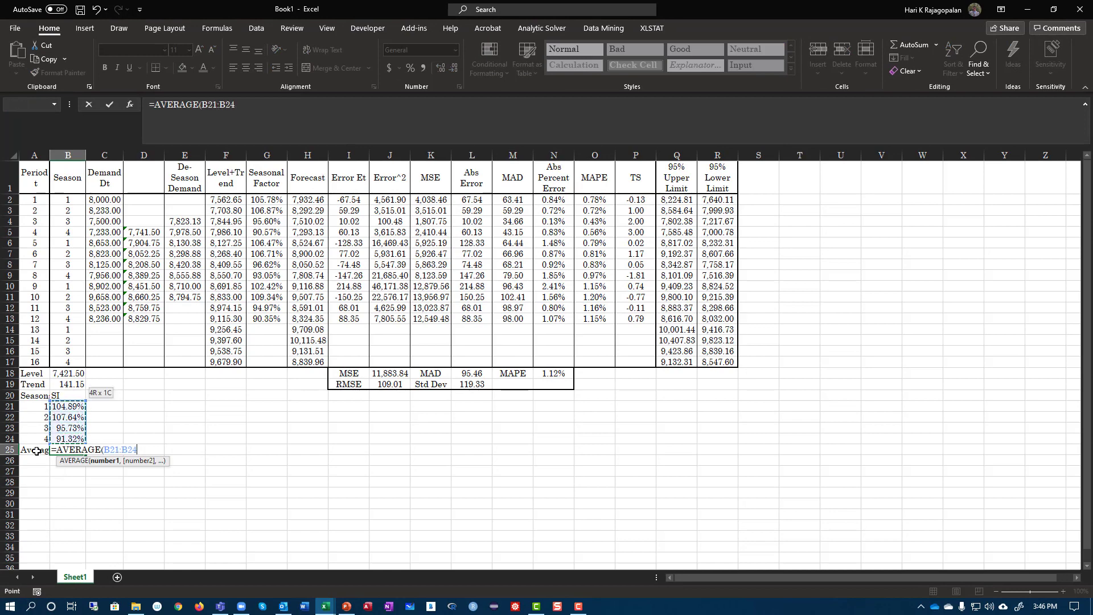
key(Return)
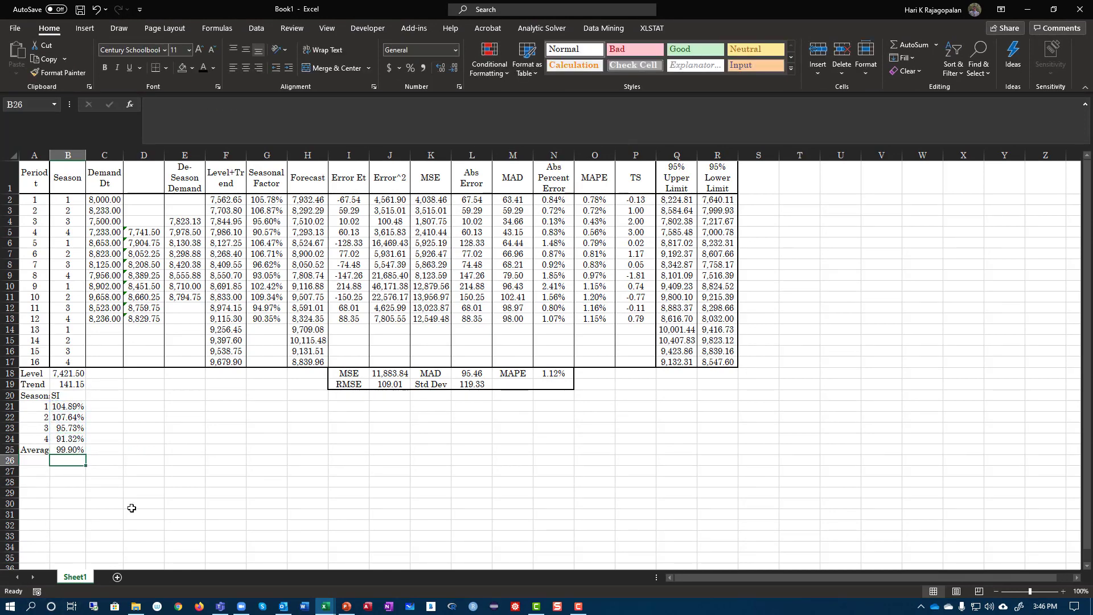
Copy Sheet1 to the end of the workbook and name the copy 'Static Opt'
right_click(78, 578)
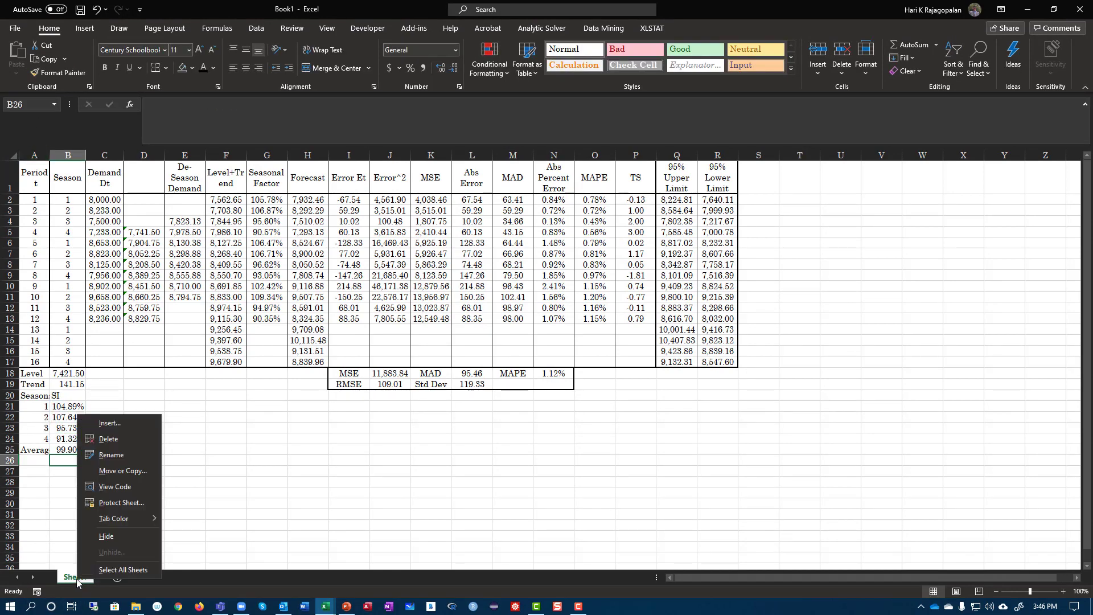
click(80, 461)
click(79, 458)
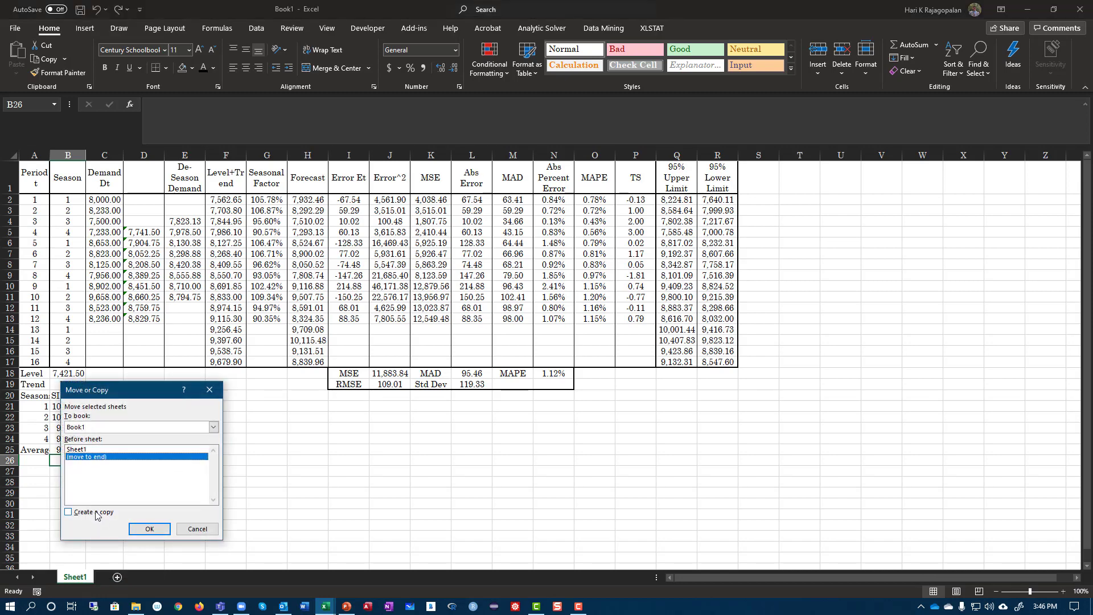
click(96, 513)
click(149, 529)
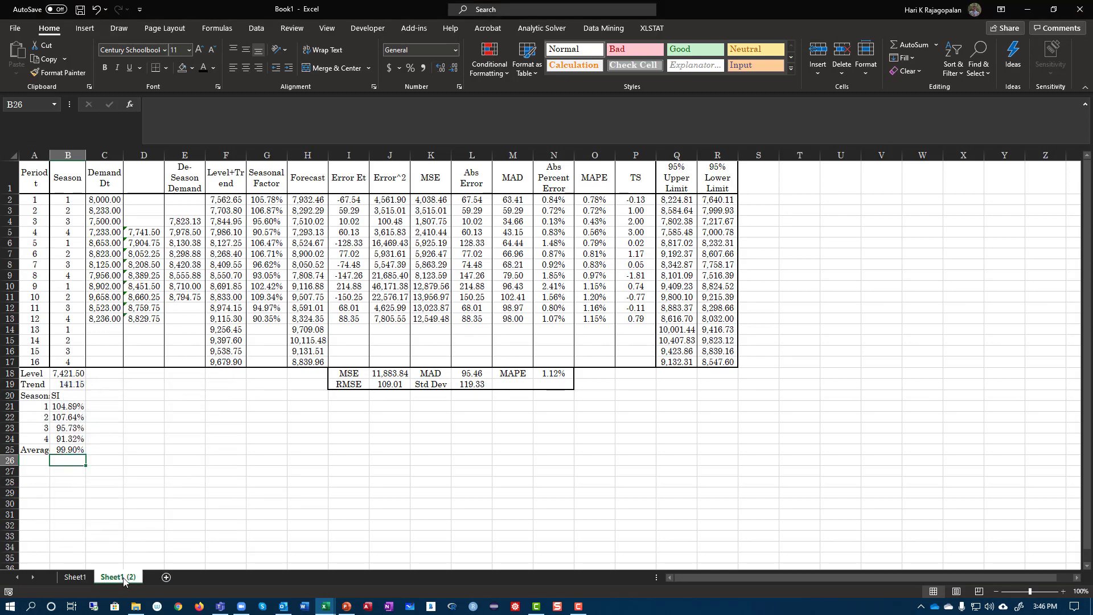
double_click(124, 577)
text(Static)
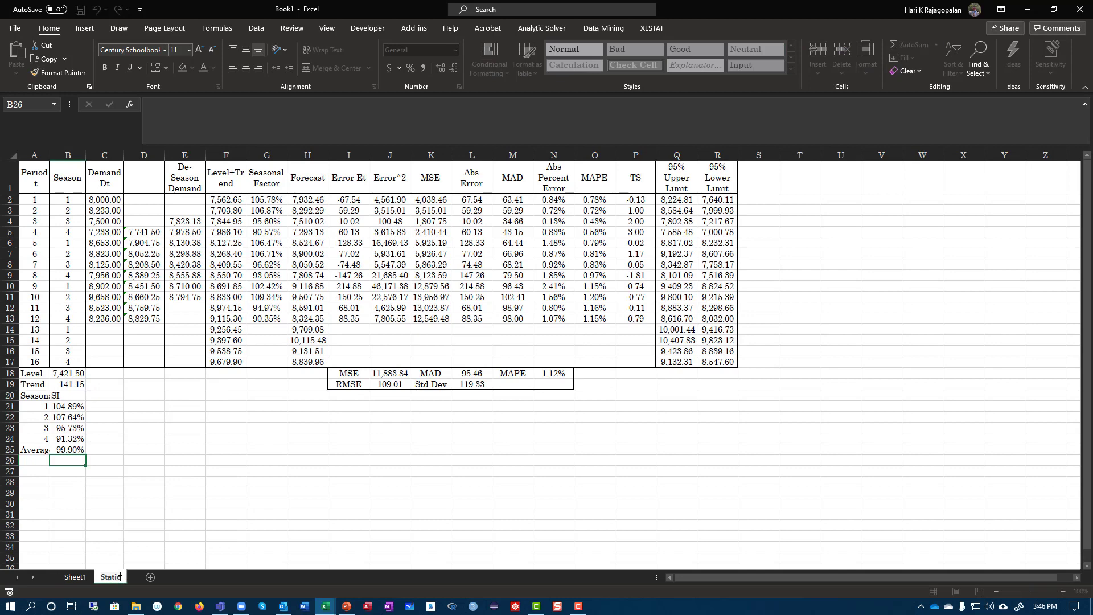
text( Opt)
key(Return)
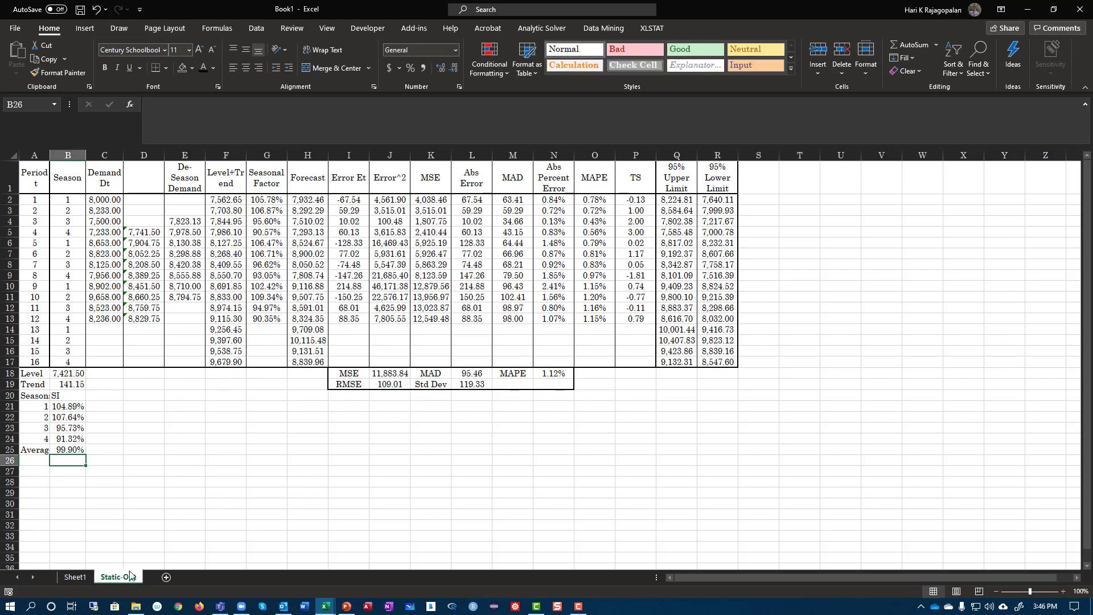
click(178, 460)
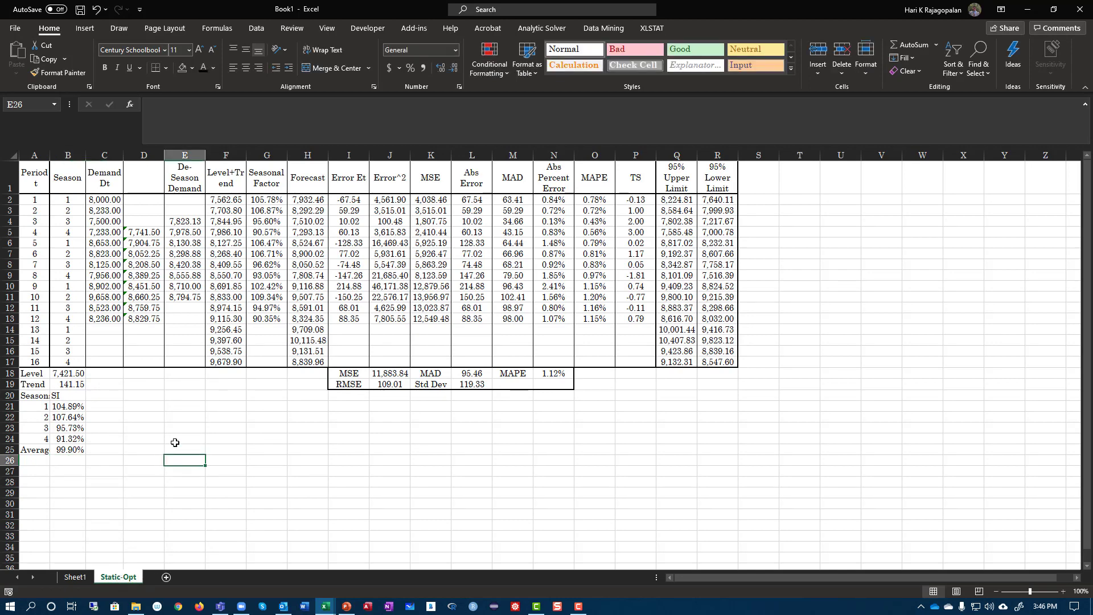
Autofit column A and replace the B21:B24 index formulas with their values
double_click(49, 155)
drag(70, 406, 74, 438)
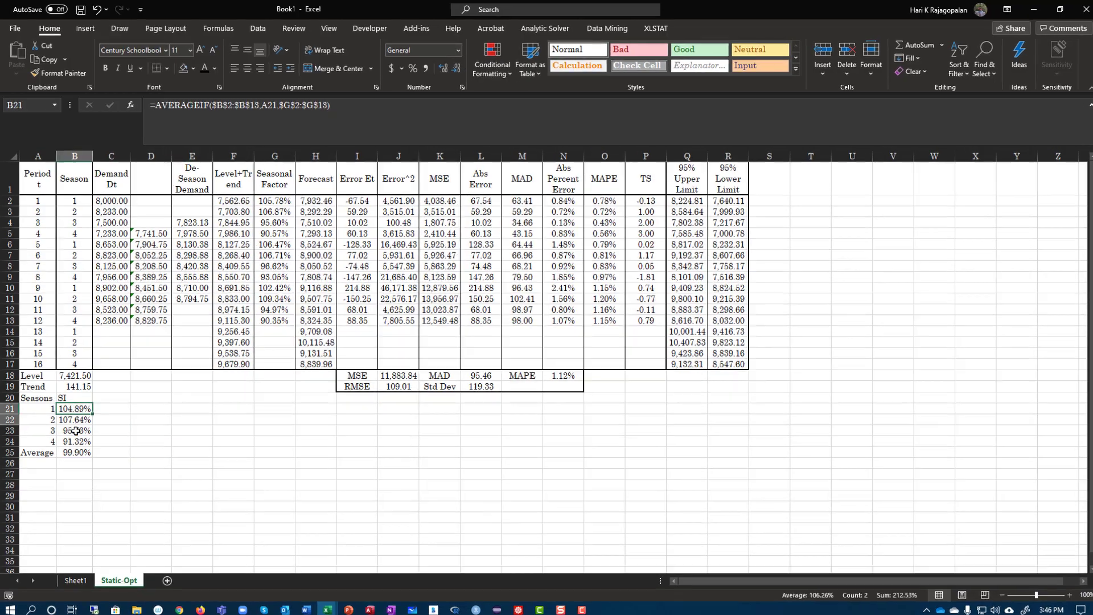
right_click(75, 434)
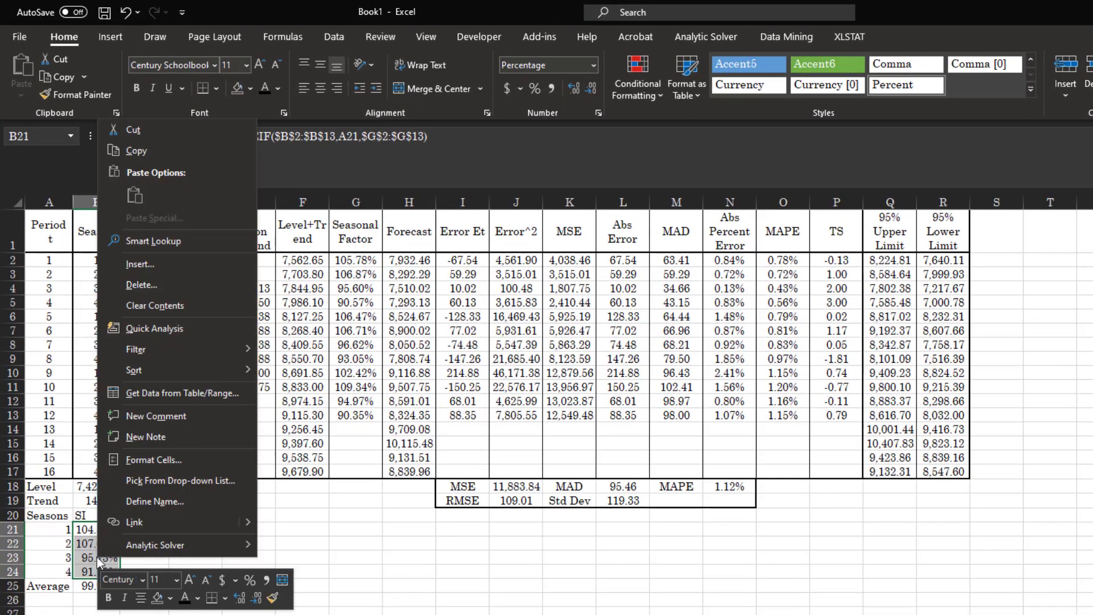
click(165, 150)
right_click(94, 534)
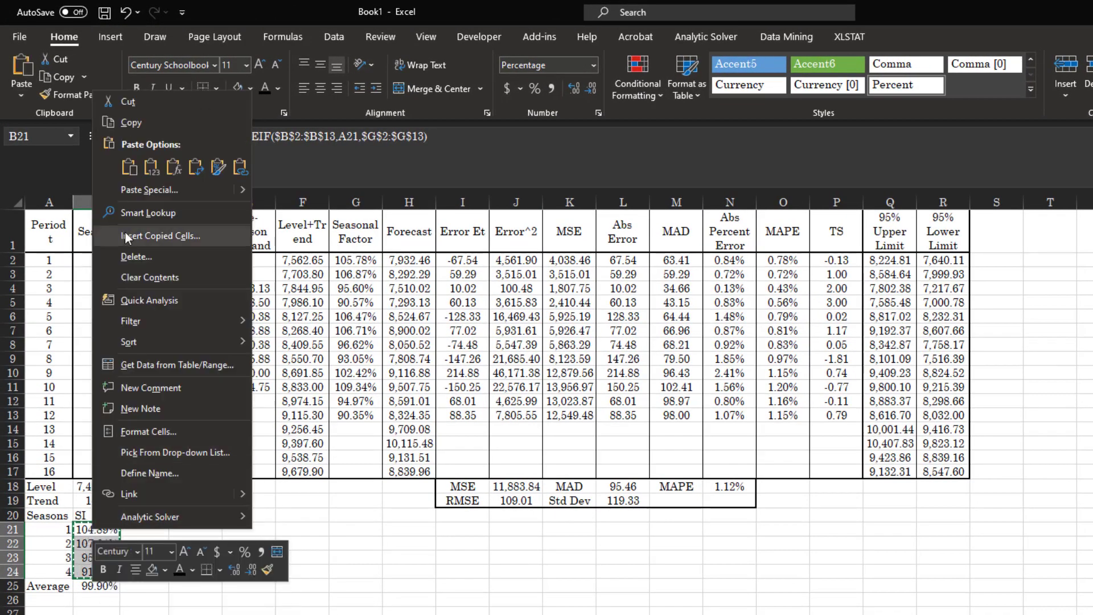
click(151, 166)
Bring up the Analytic Solver ribbon tab
drag(102, 570, 99, 530)
click(100, 487)
click(676, 586)
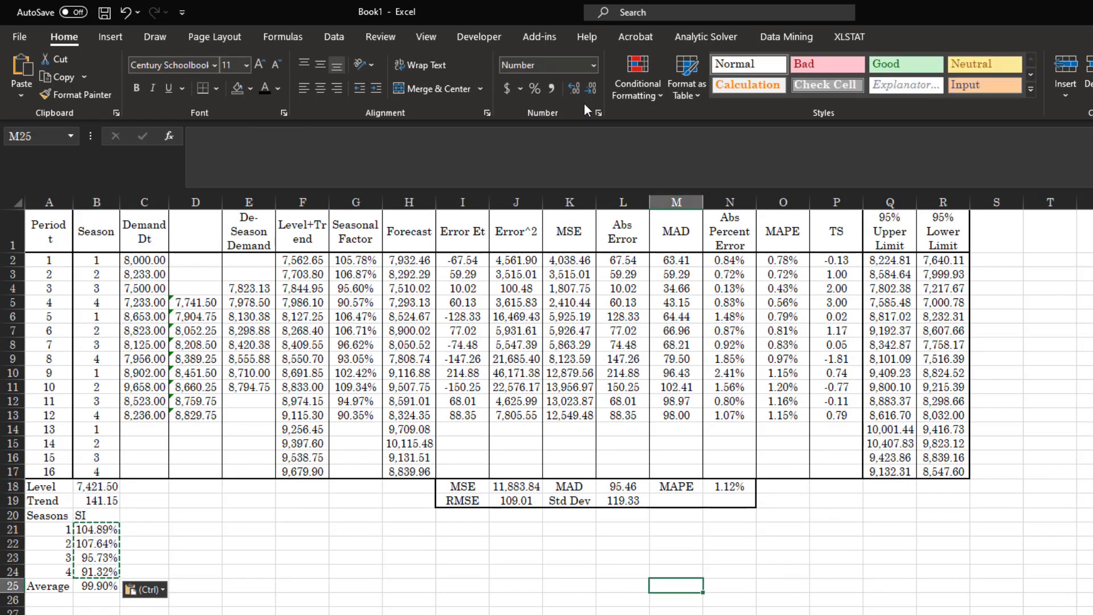
click(733, 38)
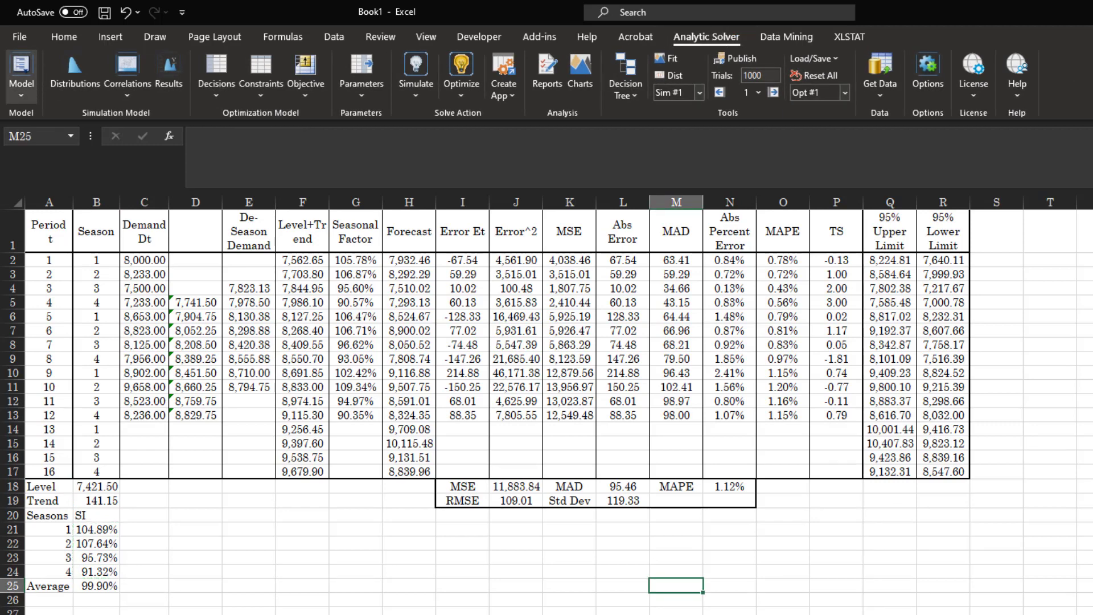
Set Solver to minimize MAD in L18 by changing B18:B19 and B21:B24
click(629, 492)
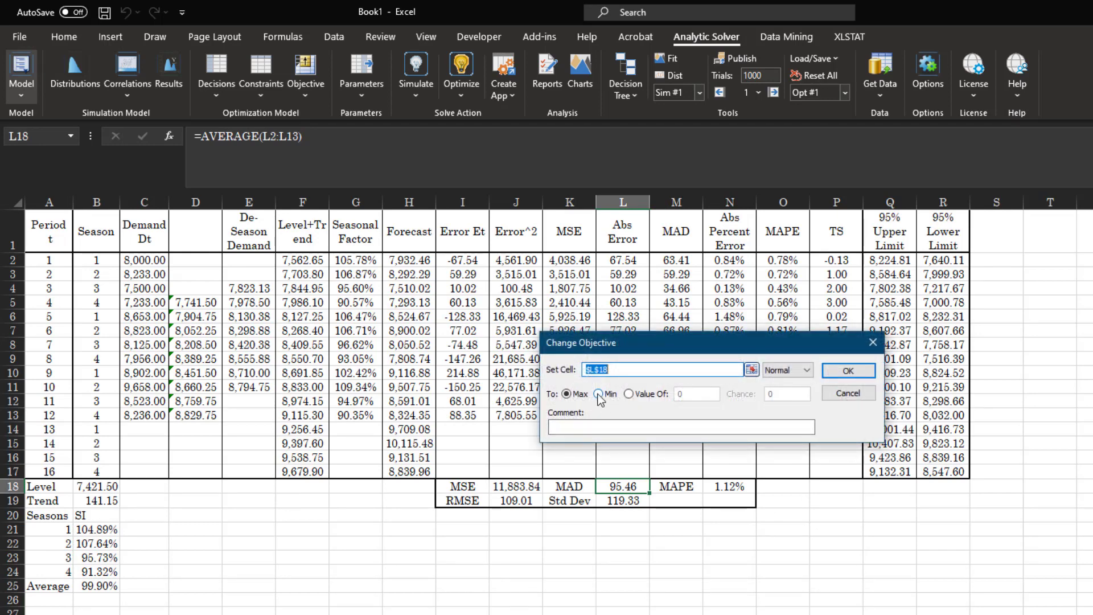
click(827, 373)
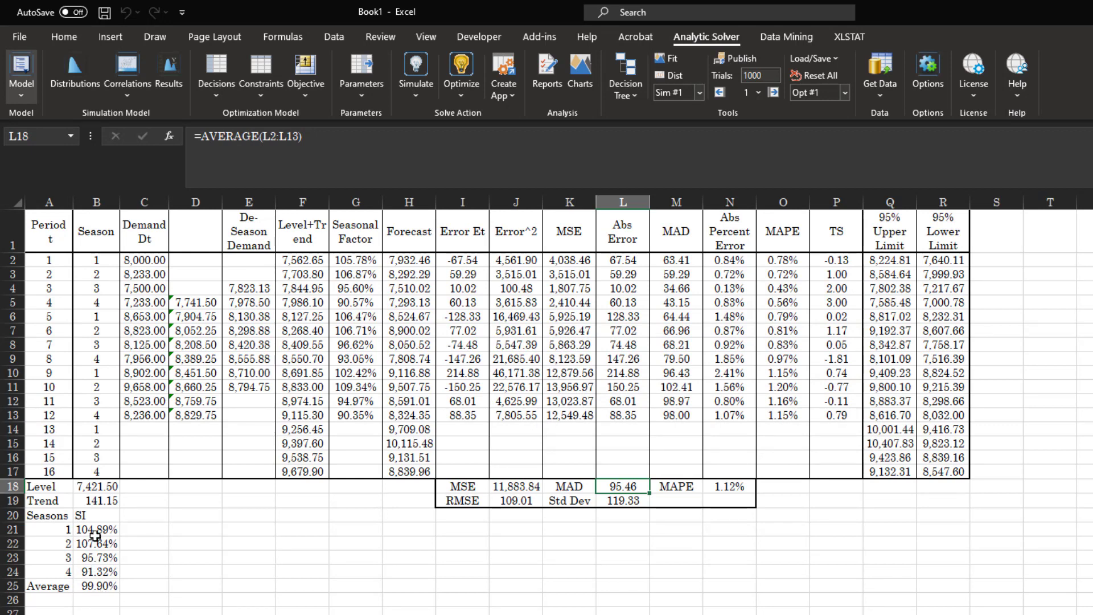
drag(97, 530, 97, 572)
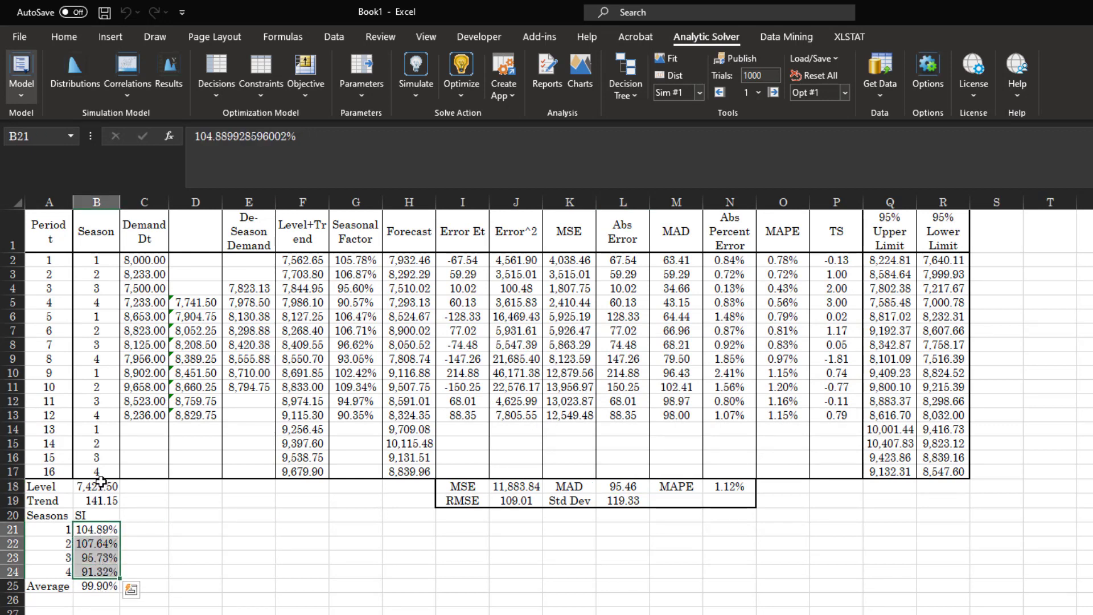
ctrl+drag(100, 488, 104, 495)
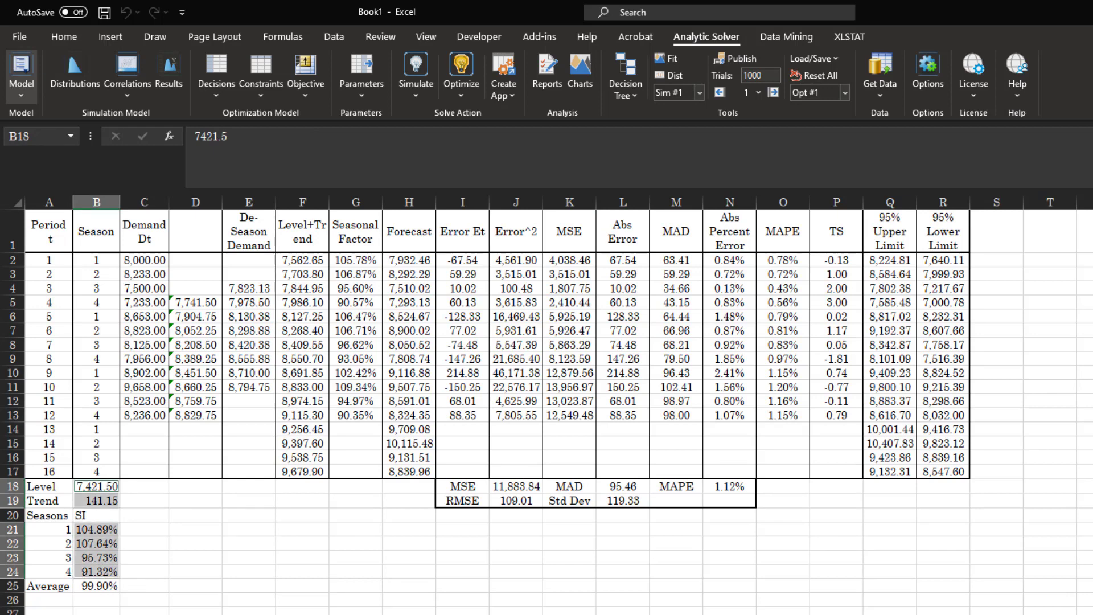
Constrain the index average B25 to equal 1, optimize, and keep the solution
click(90, 588)
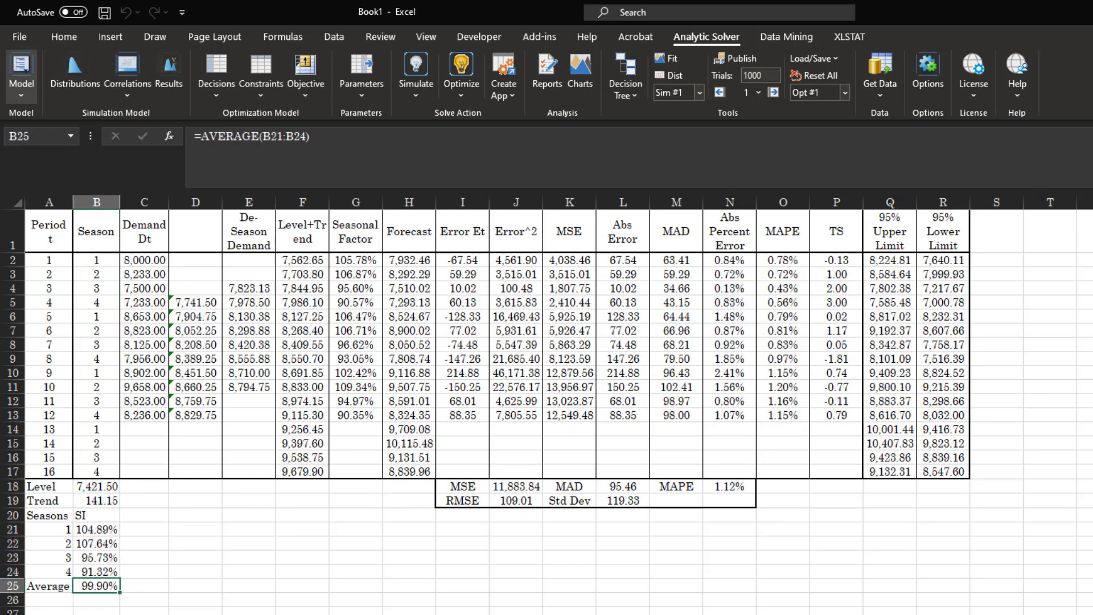
click(688, 377)
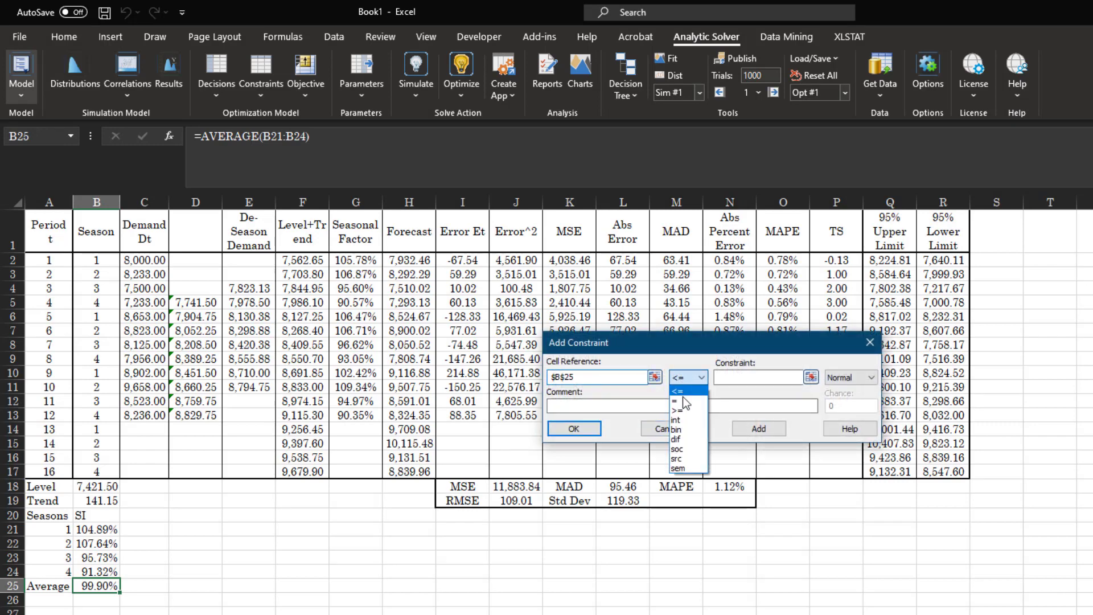
click(706, 395)
click(740, 377)
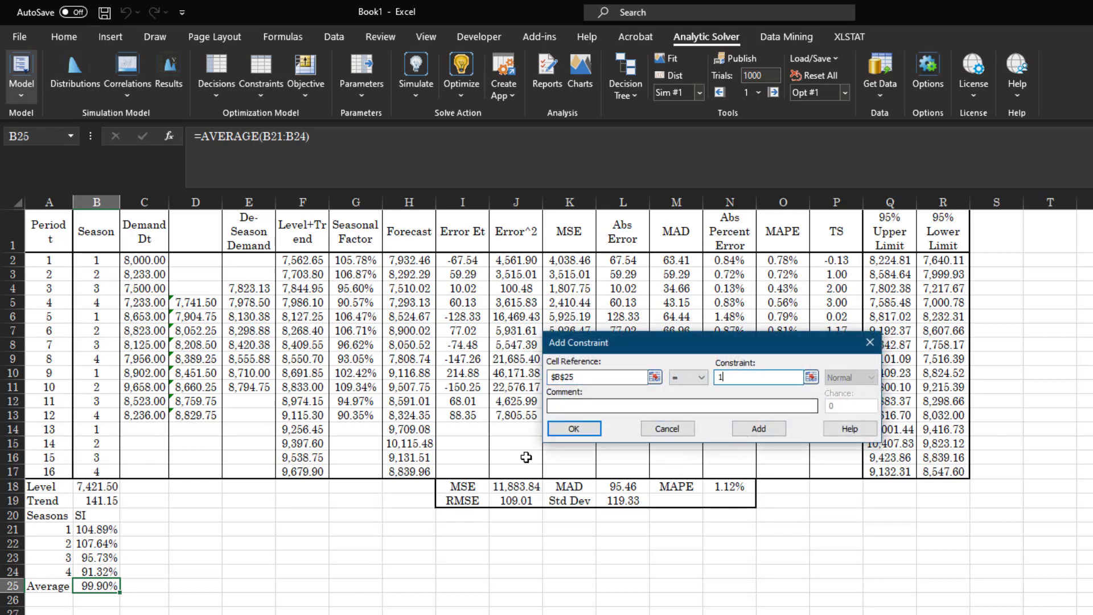
click(574, 429)
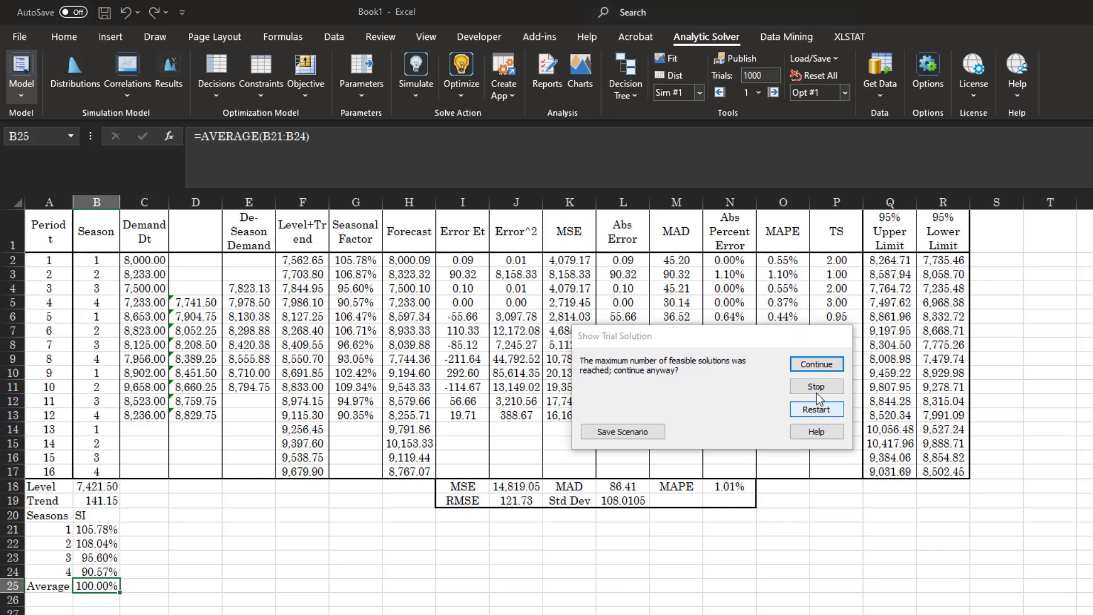
click(822, 370)
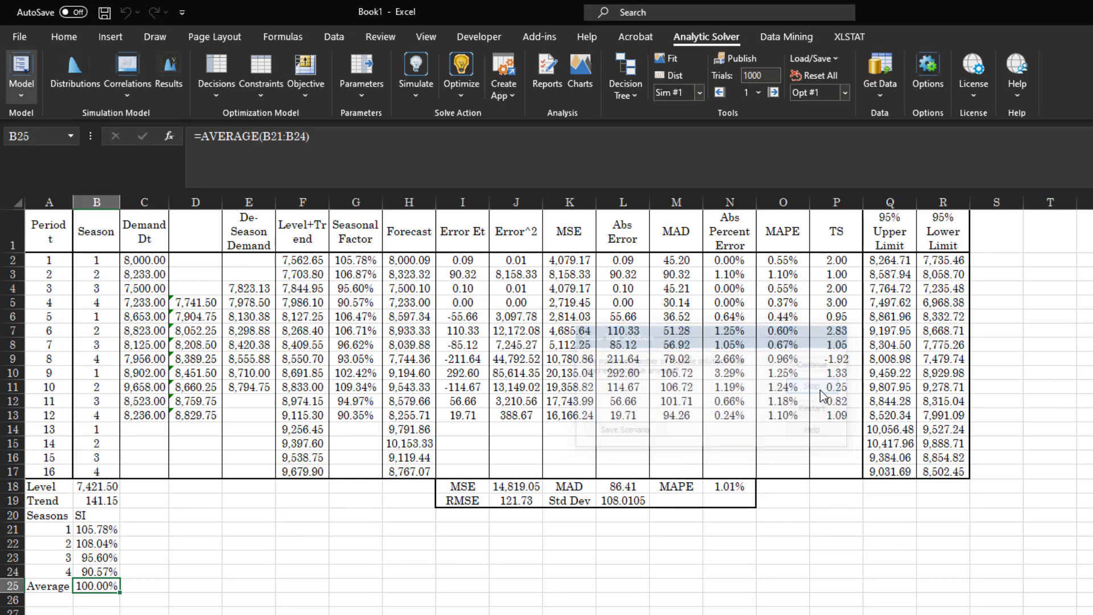
click(251, 589)
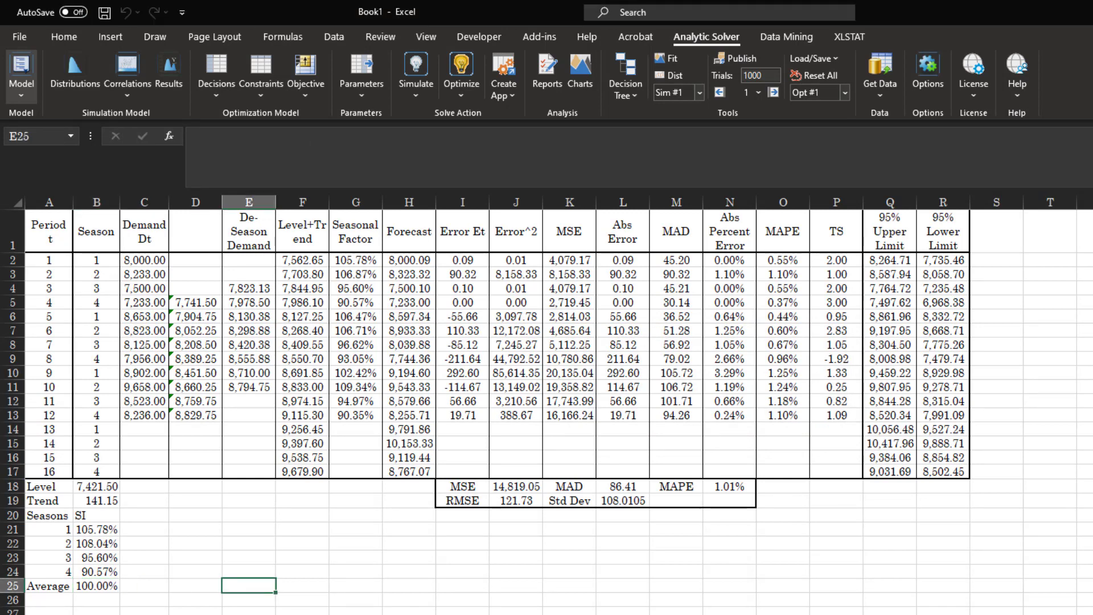
drag(85, 246, 966, 515)
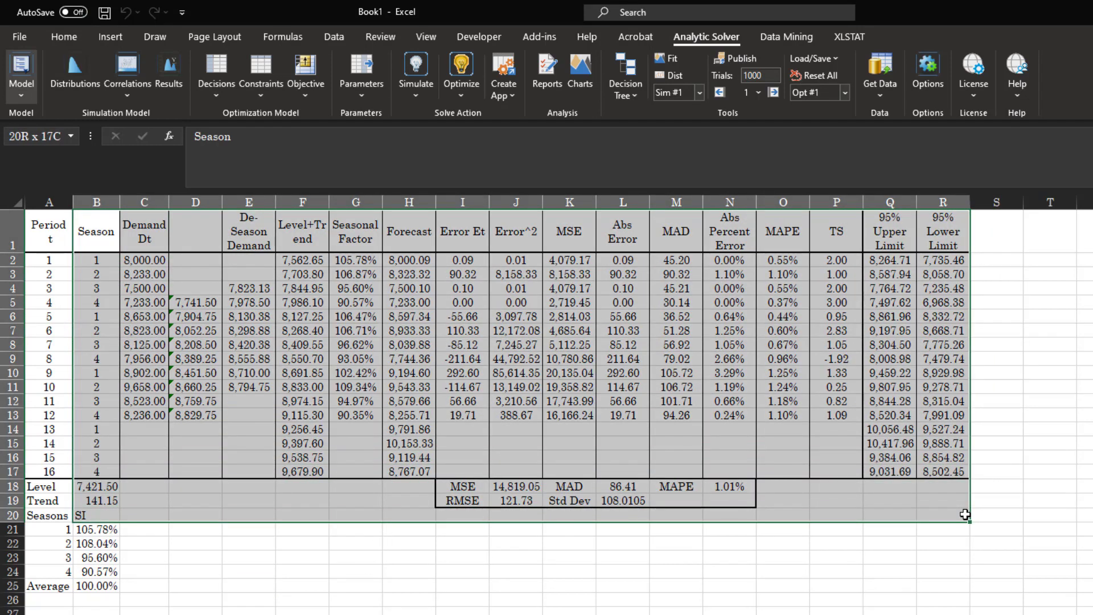
Copy the period, season, demand and starting-estimates block A1:C25
click(396, 584)
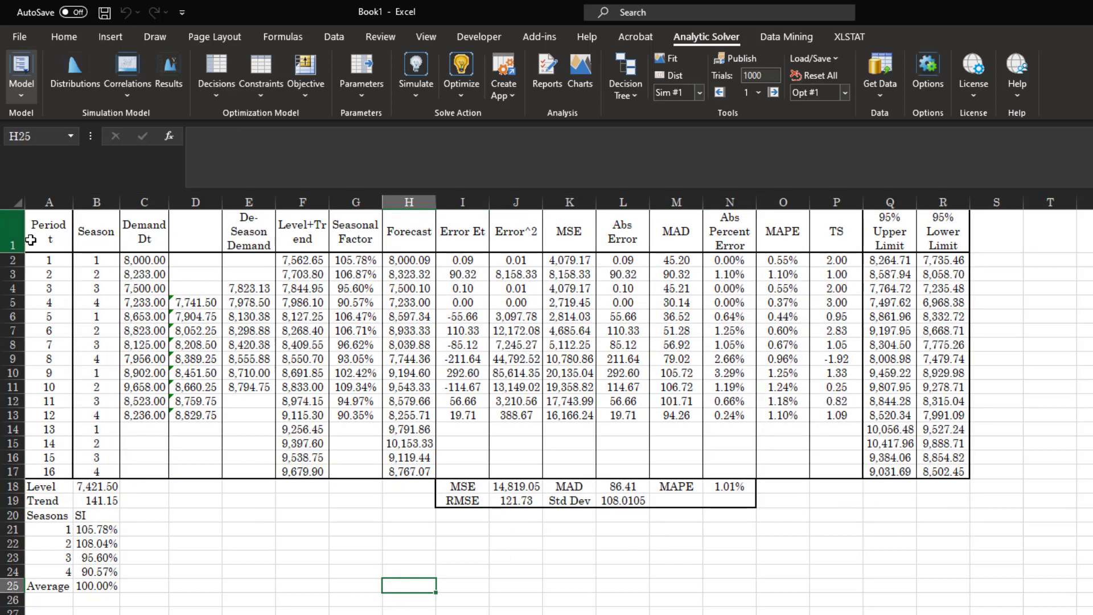
drag(40, 229, 157, 466)
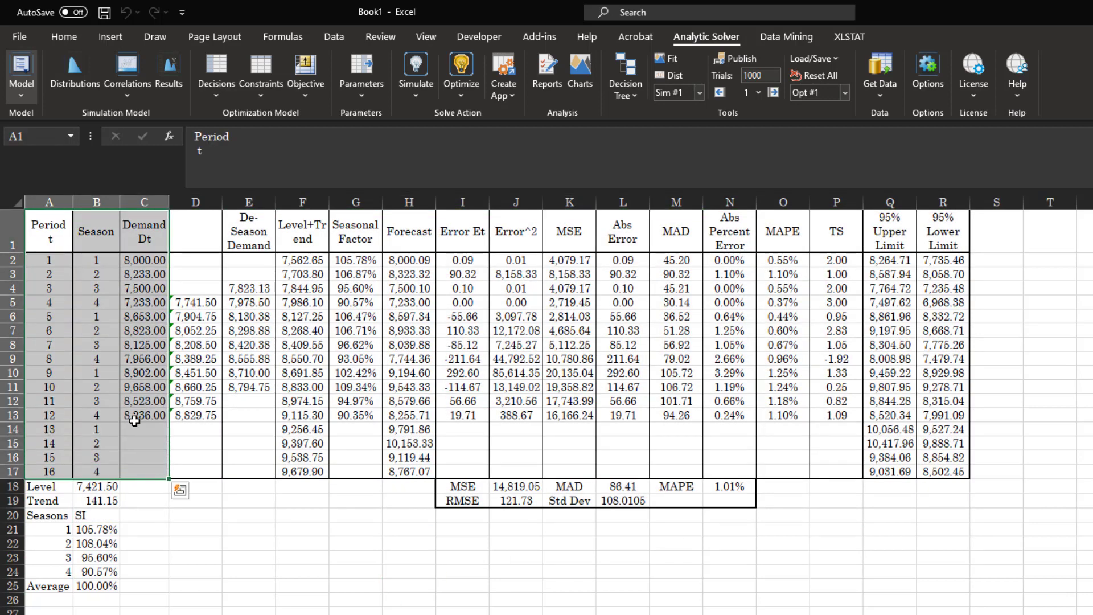
drag(37, 230, 144, 596)
right_click(53, 234)
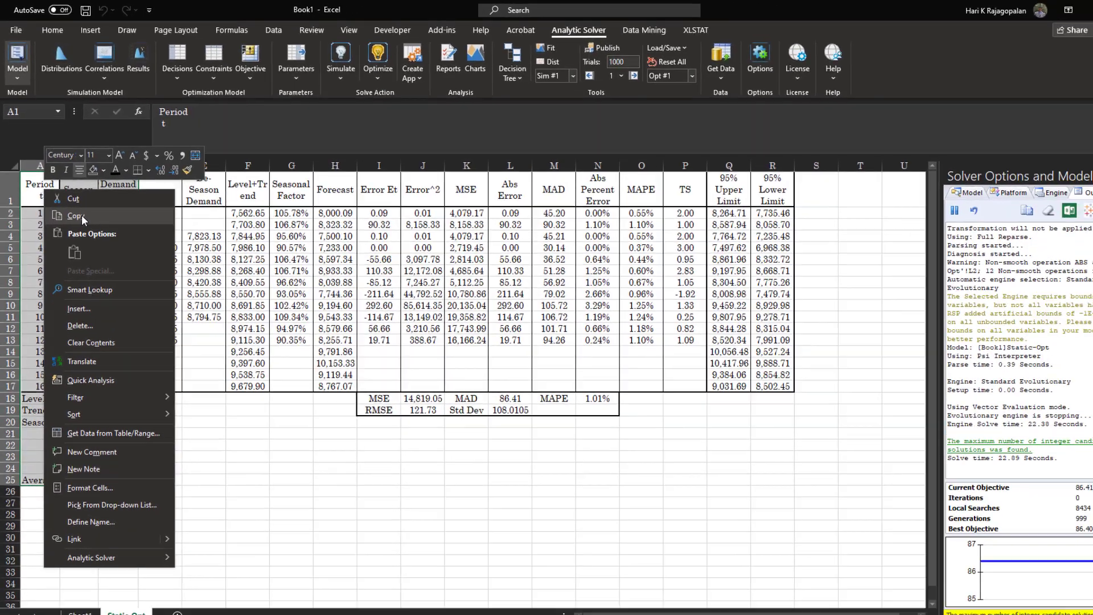
click(75, 216)
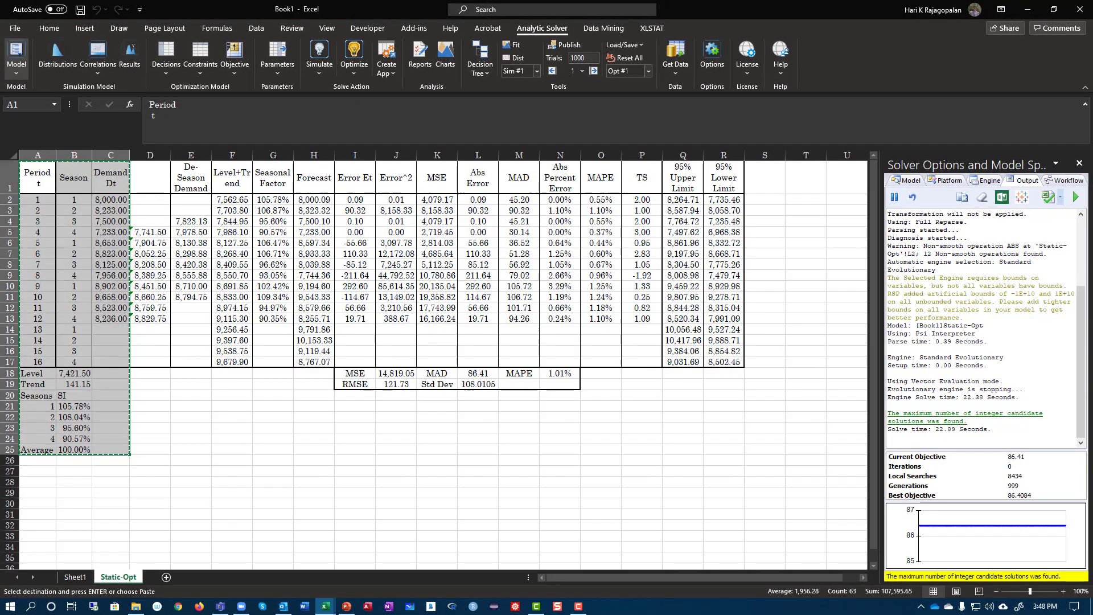
Paste the copied block at A1 of a new Sheet3
click(177, 613)
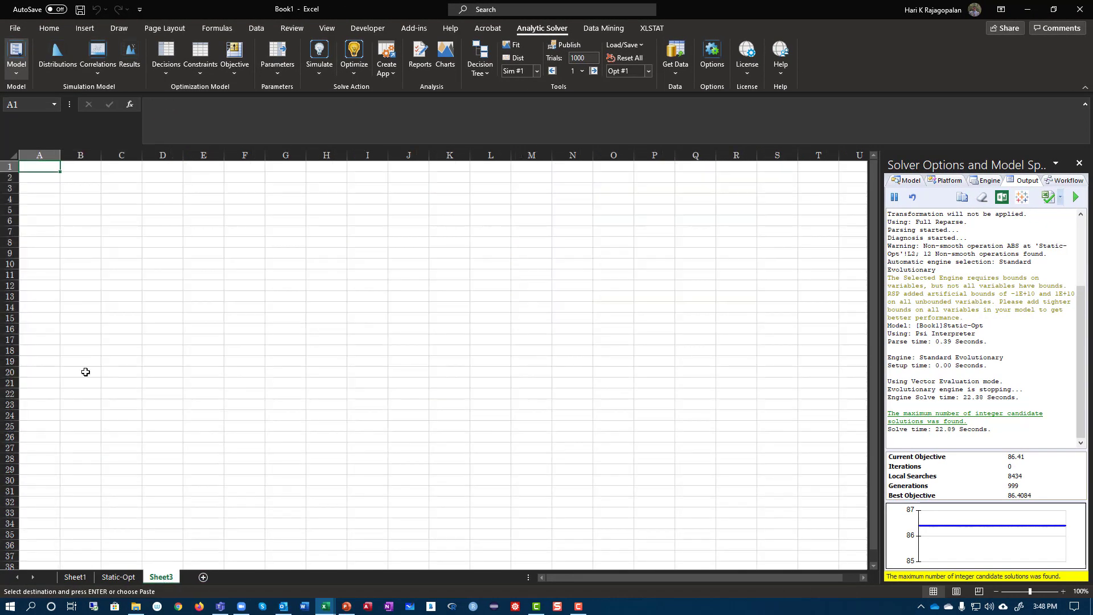
right_click(31, 168)
click(60, 228)
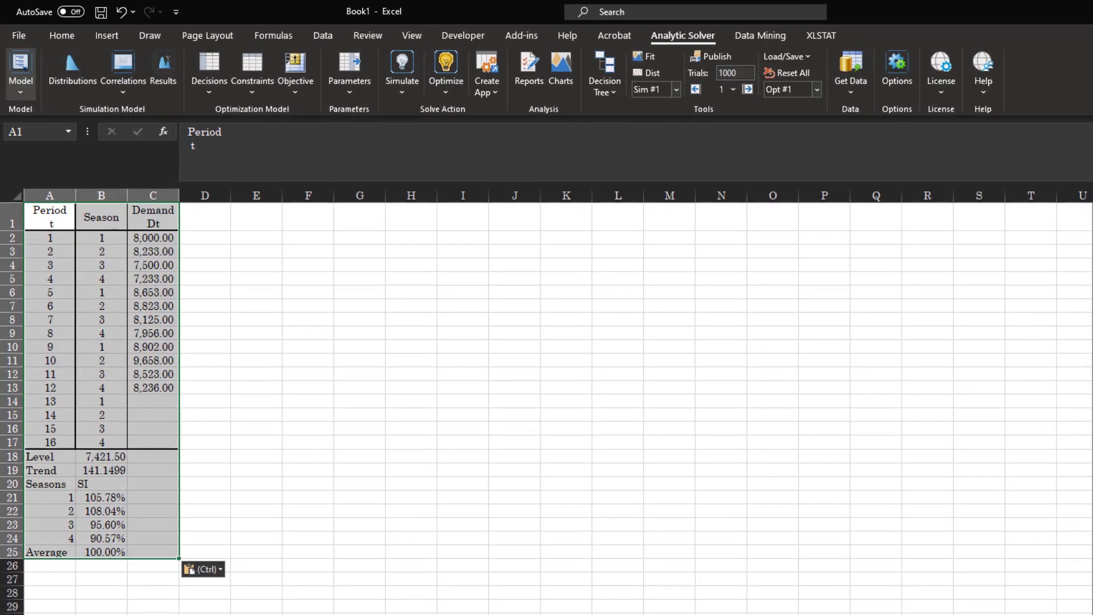
click(39, 172)
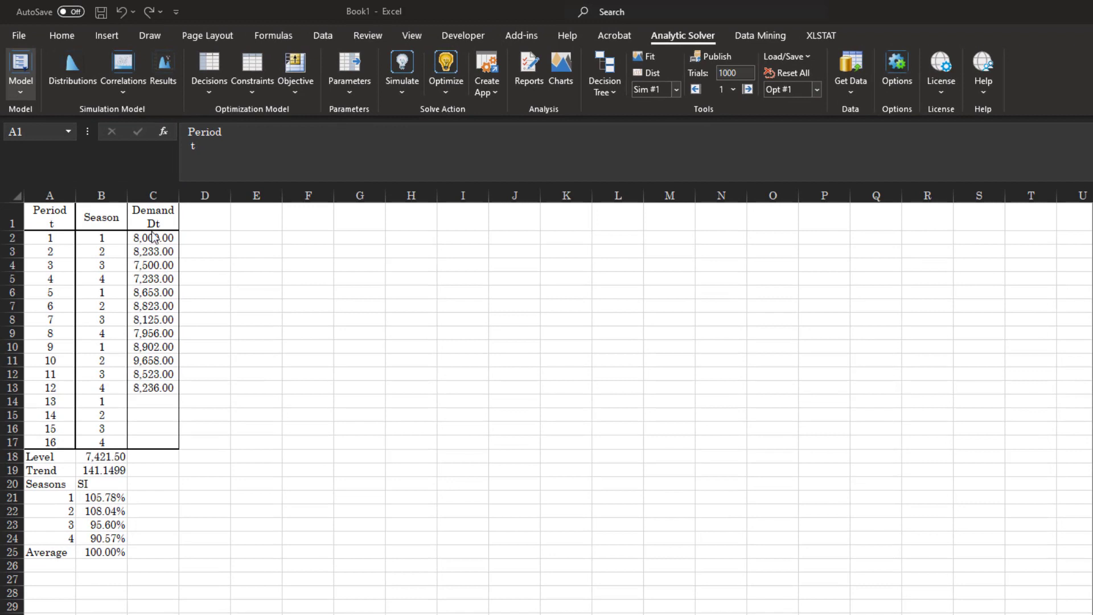
key(ctrl+v)
Insert a blank row 2 above period 1
click(26, 246)
click(15, 237)
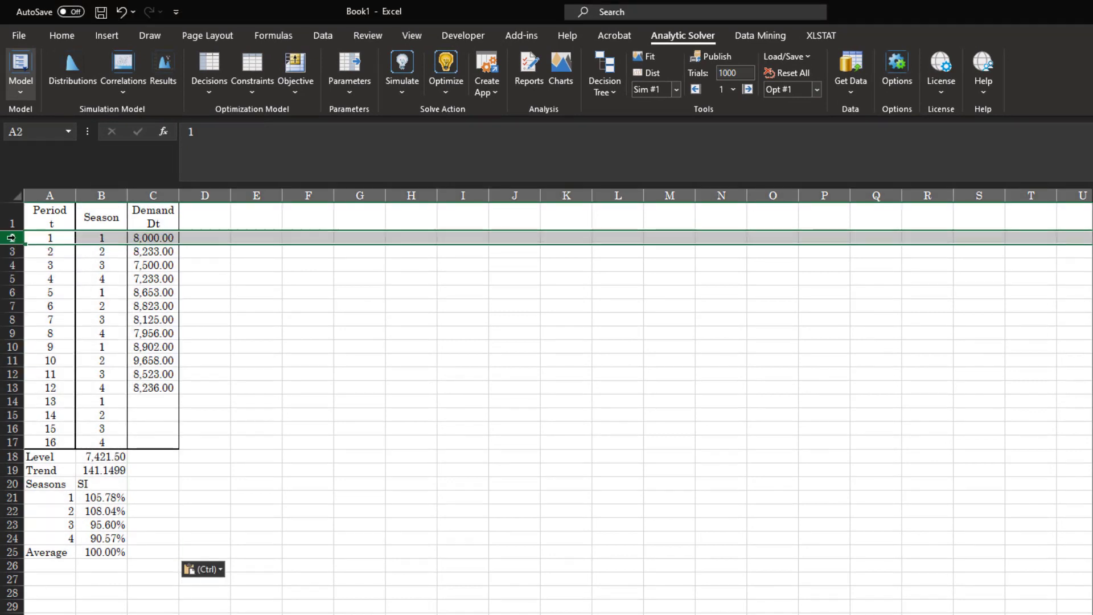
right_click(16, 238)
click(54, 358)
click(49, 238)
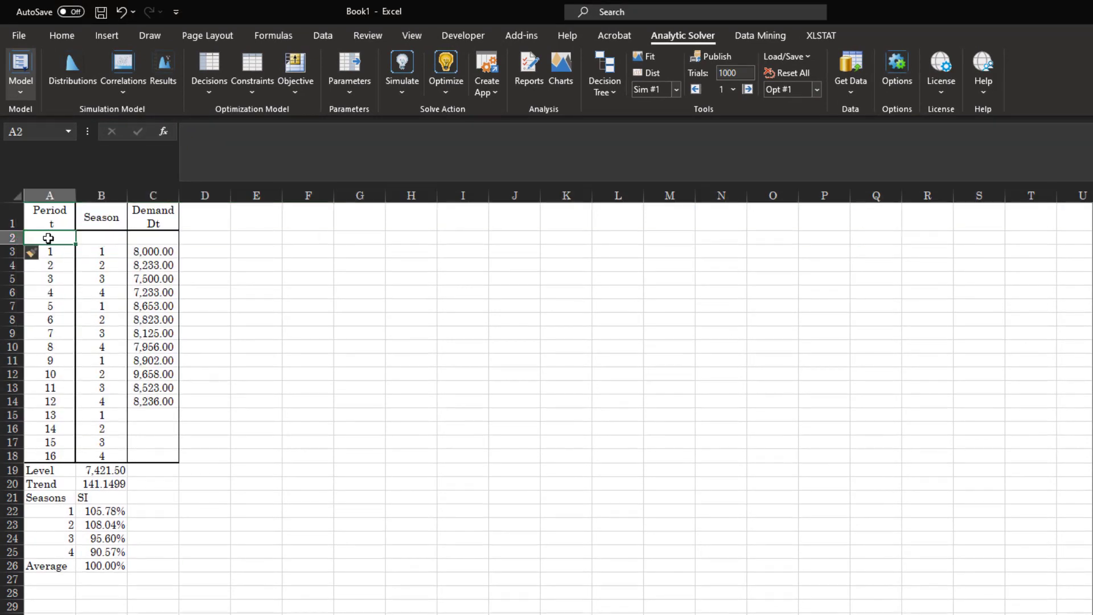
Enter period 0 in A2 and add Level, Trend, Seasonality and Forecast headings in D1:G1
text(0)
key(Right)
key(Right)
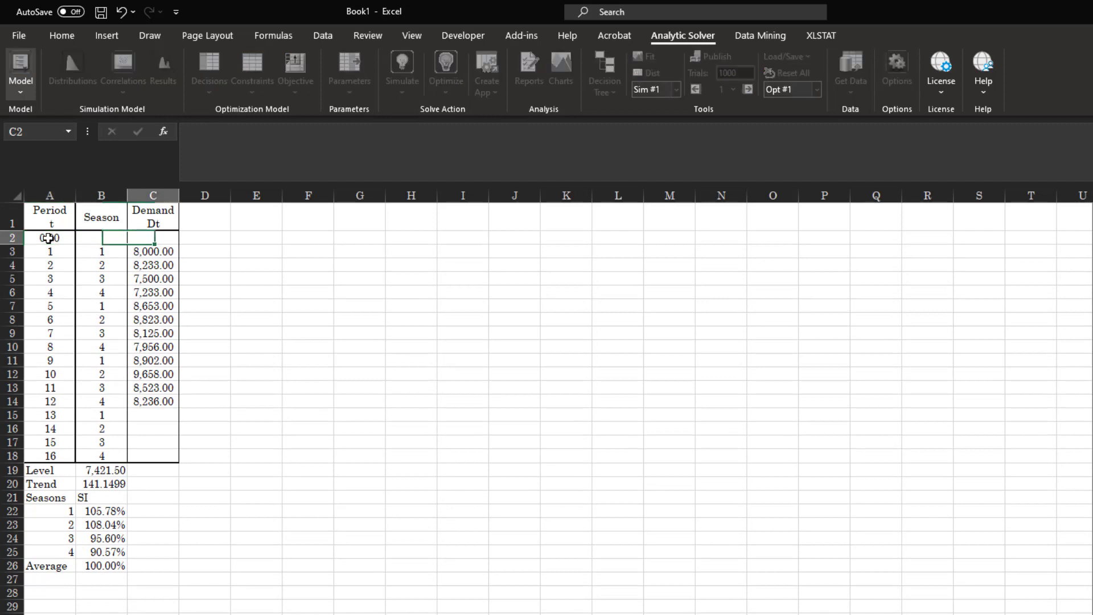
key(Right)
key(Up)
text(Level)
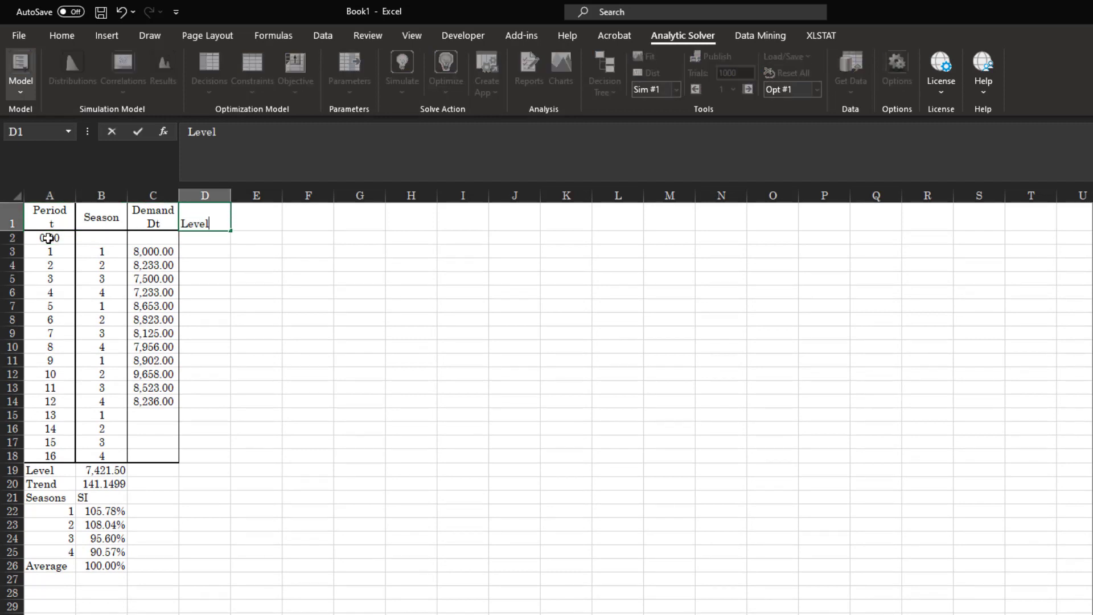
key(Return)
key(Up)
key(Right)
text(T)
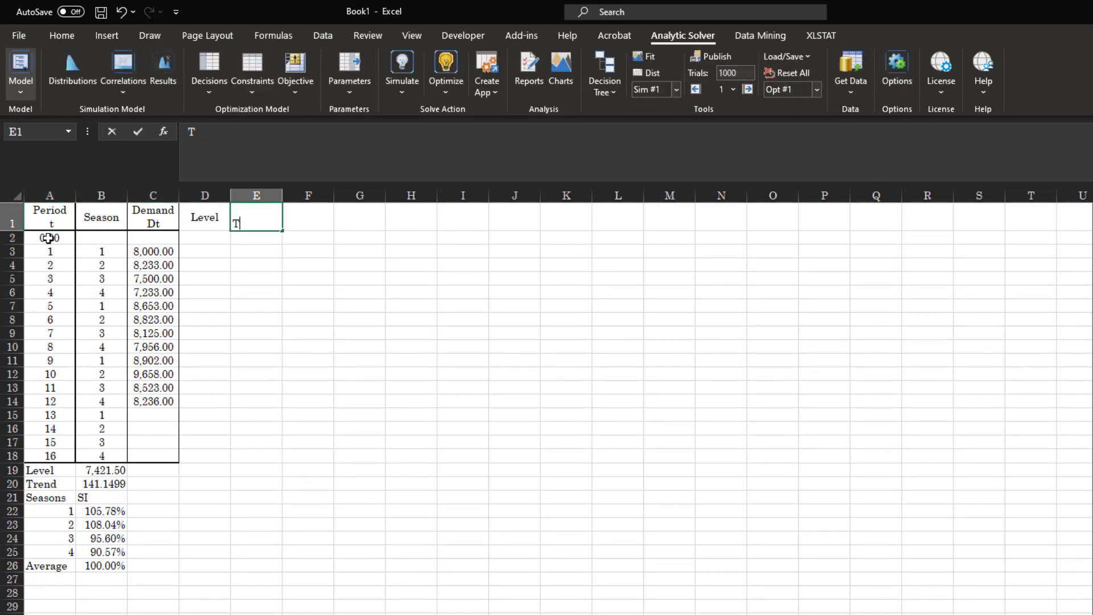
text(rend)
key(Tab)
text(Sea)
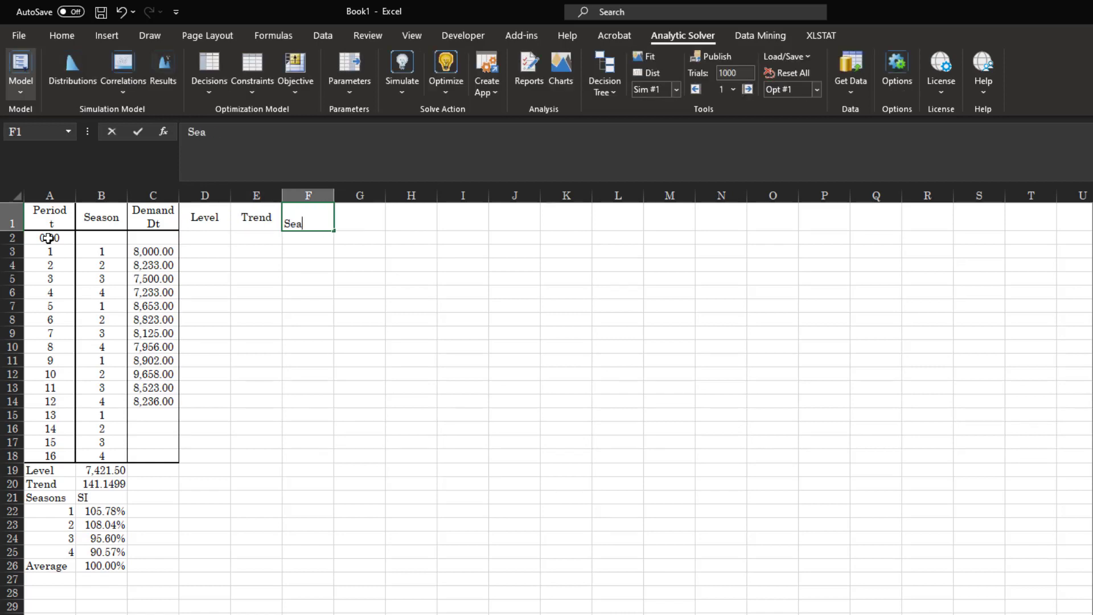
text(sonality)
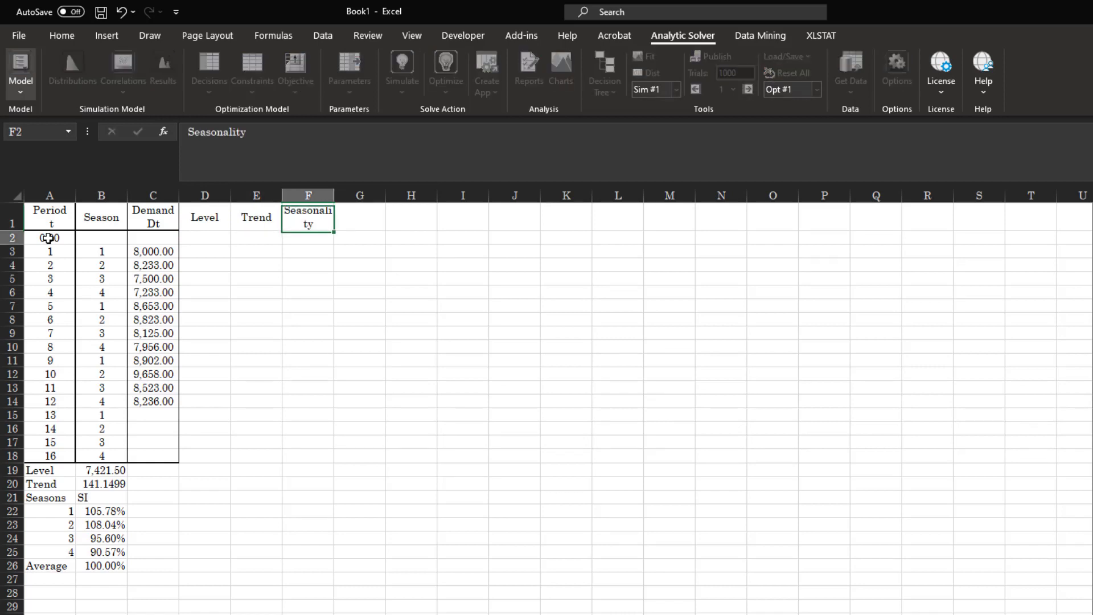
key(Return)
click(379, 221)
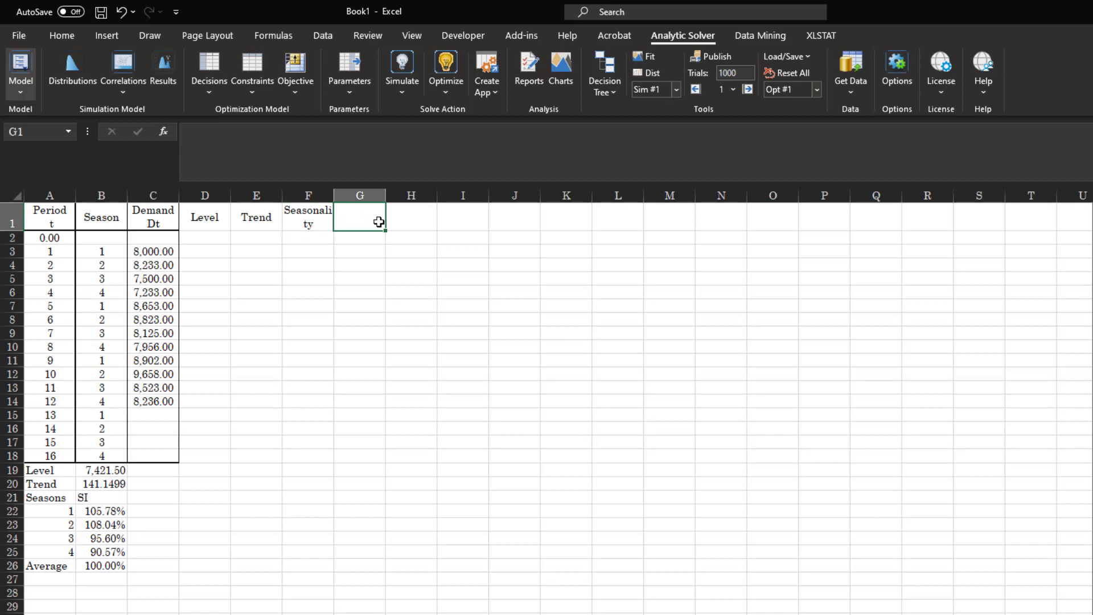
text(Forecast)
key(Return)
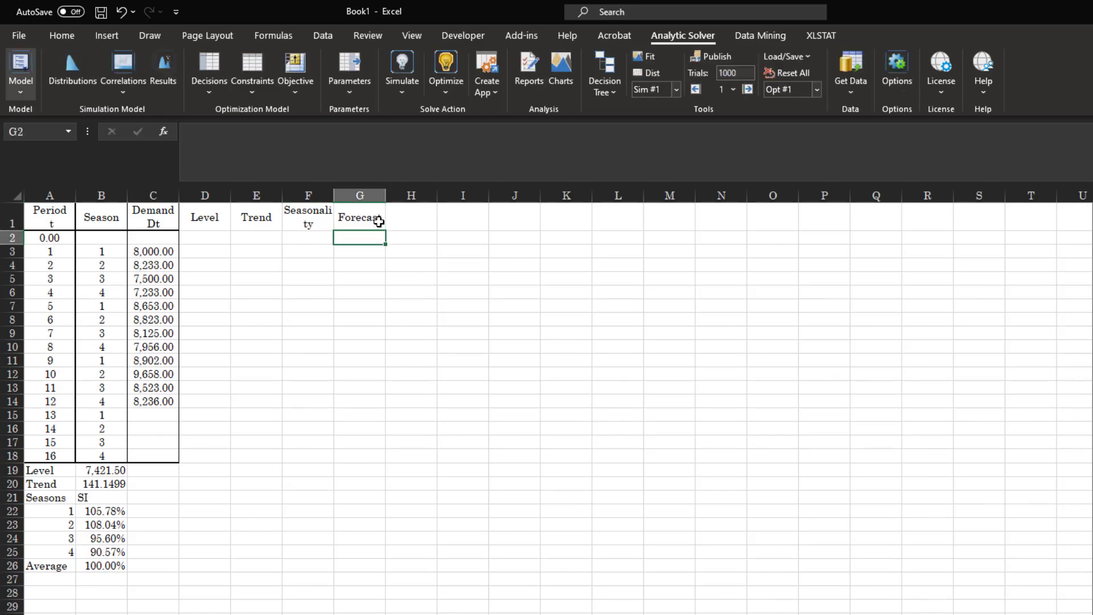
Link D2 to the initial level in absolute $B$19 and E2 to the initial trend in B20
click(206, 242)
text(=)
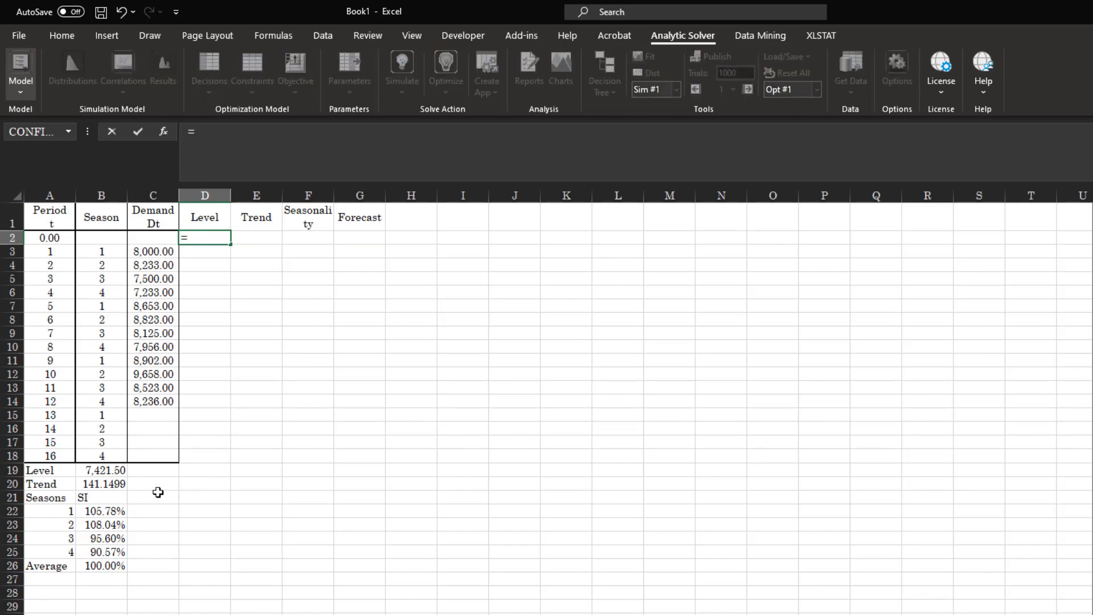
click(106, 469)
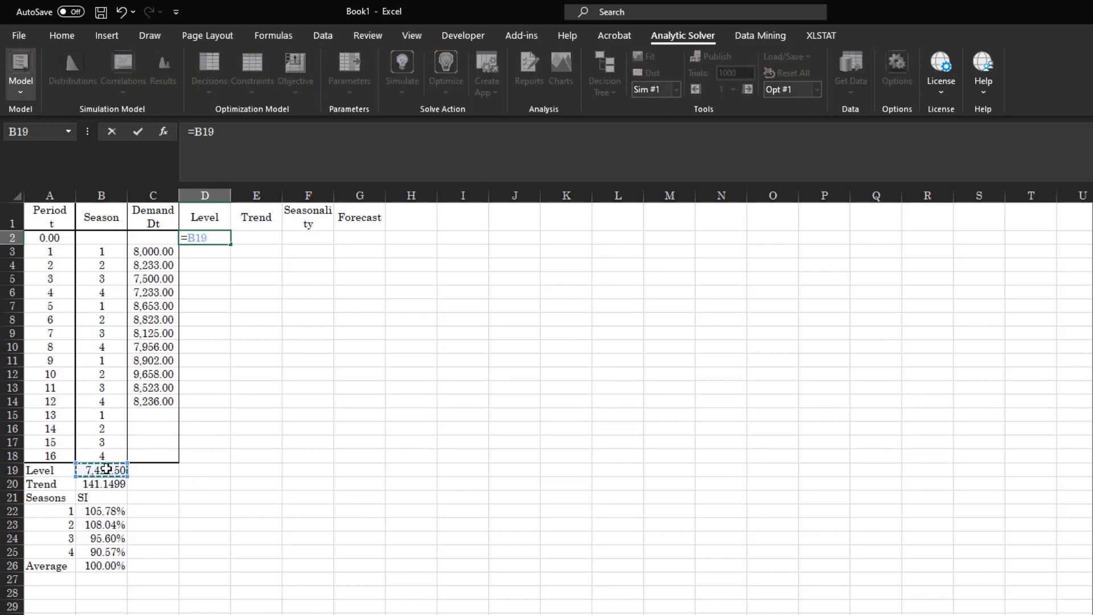
key(F4)
text(+)
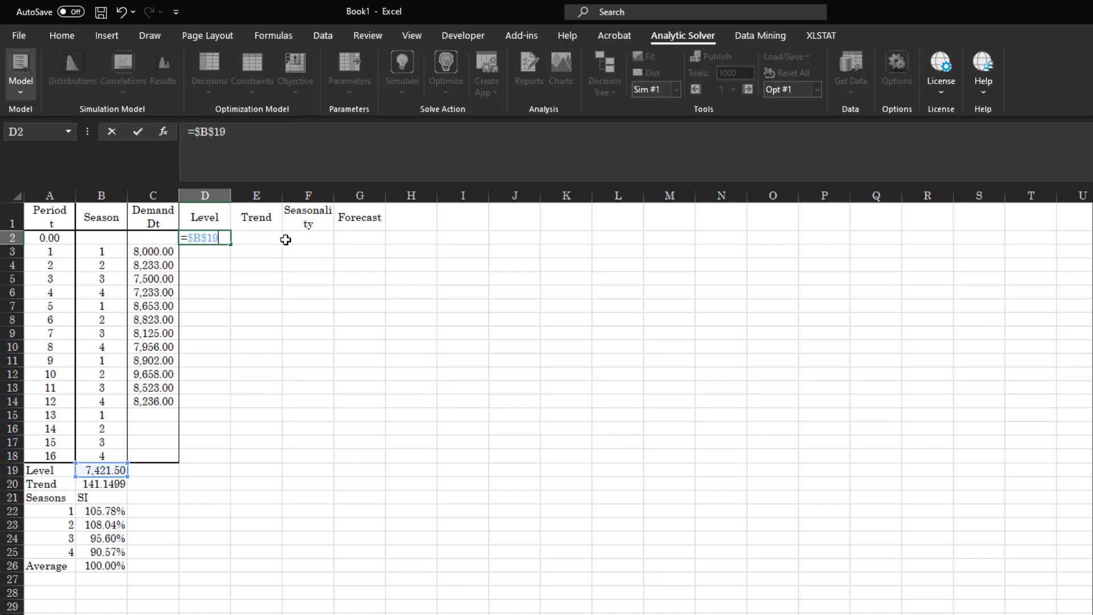
key(ctrl+Return)
key(Right)
text(=)
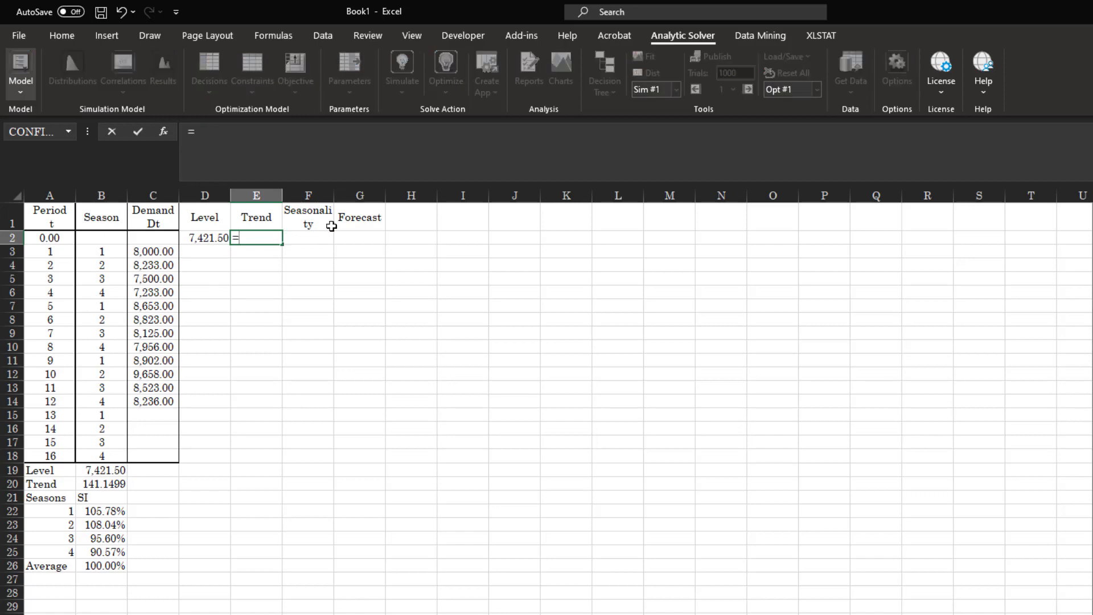
click(104, 483)
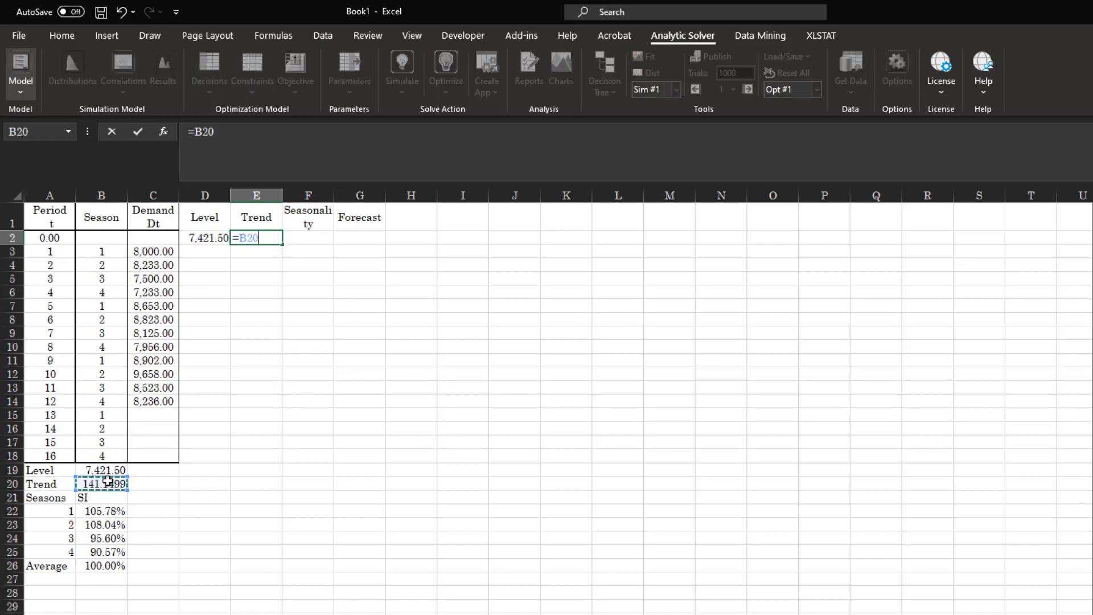
key(Return)
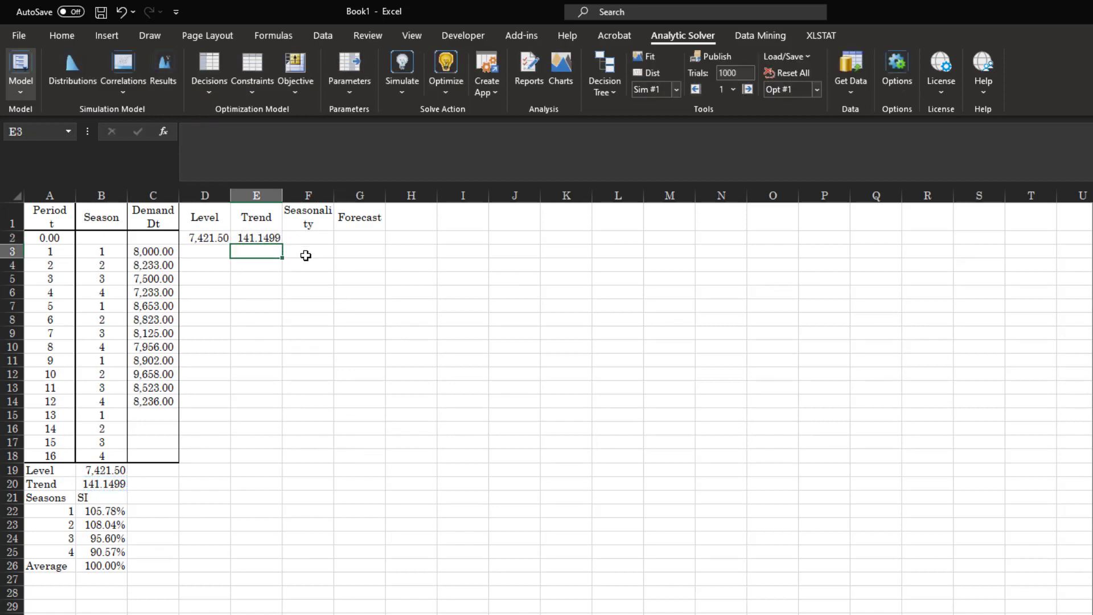
Paste the four SI values from B22:B25 into F3:F6 as values, formatted as two-decimal percentages
drag(306, 251, 306, 277)
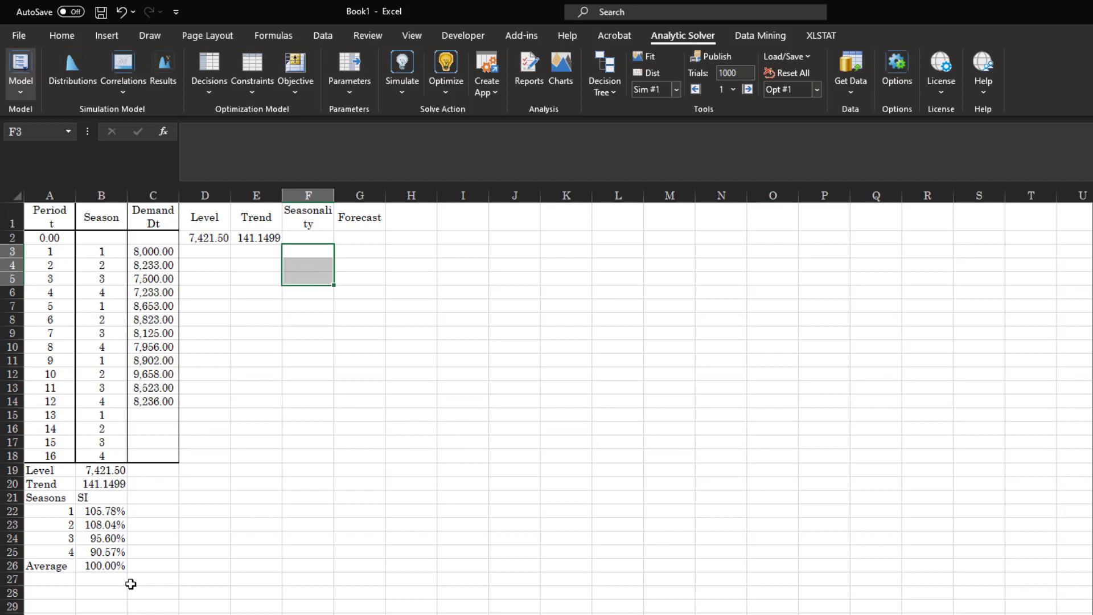
drag(110, 511, 114, 551)
right_click(105, 512)
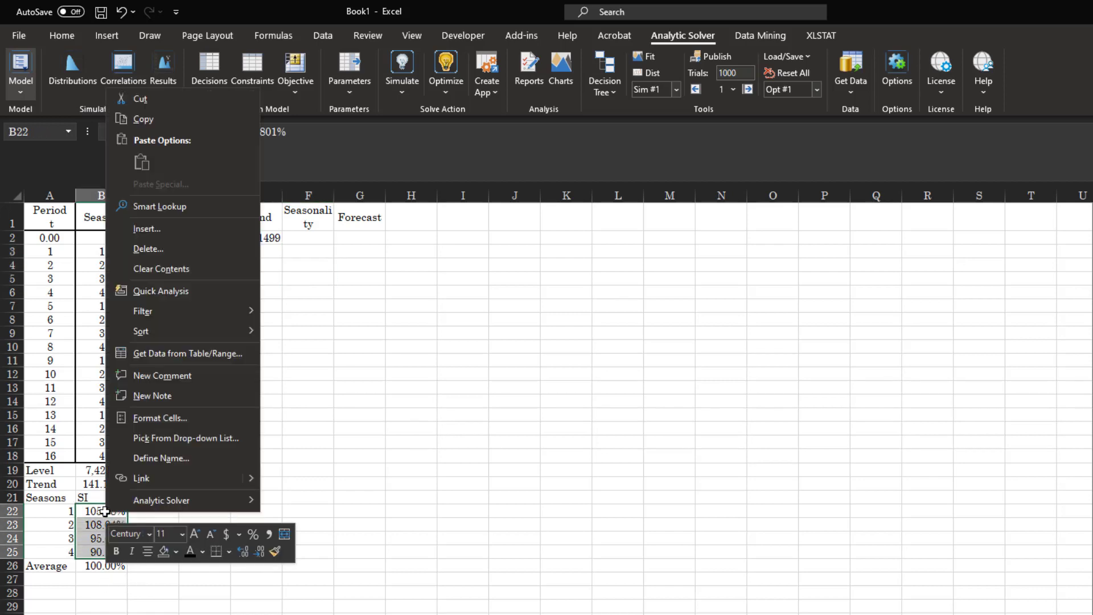
click(131, 119)
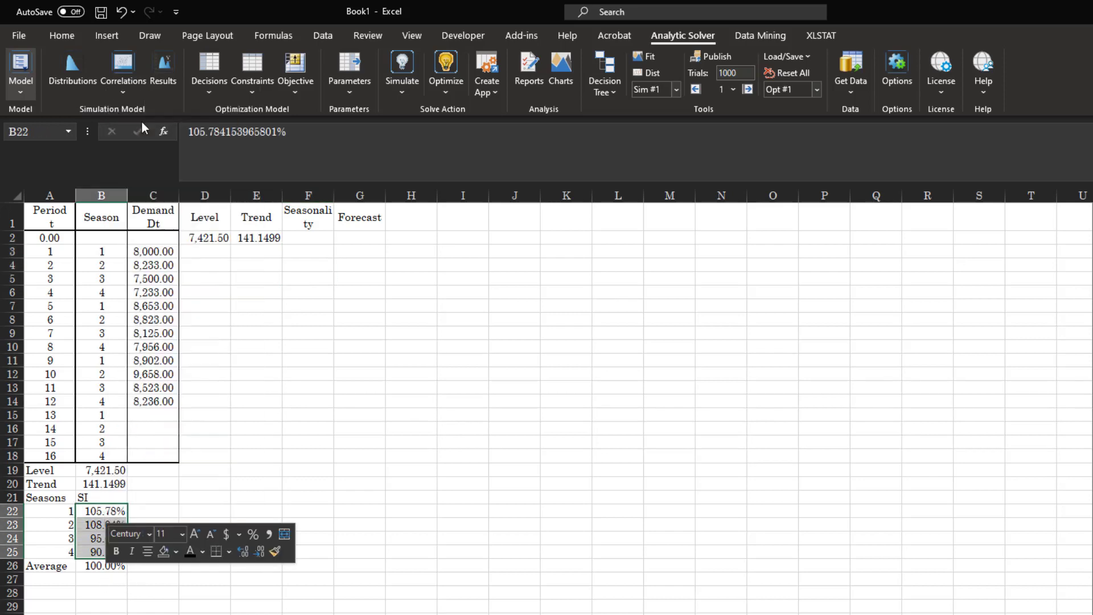
right_click(302, 255)
click(367, 321)
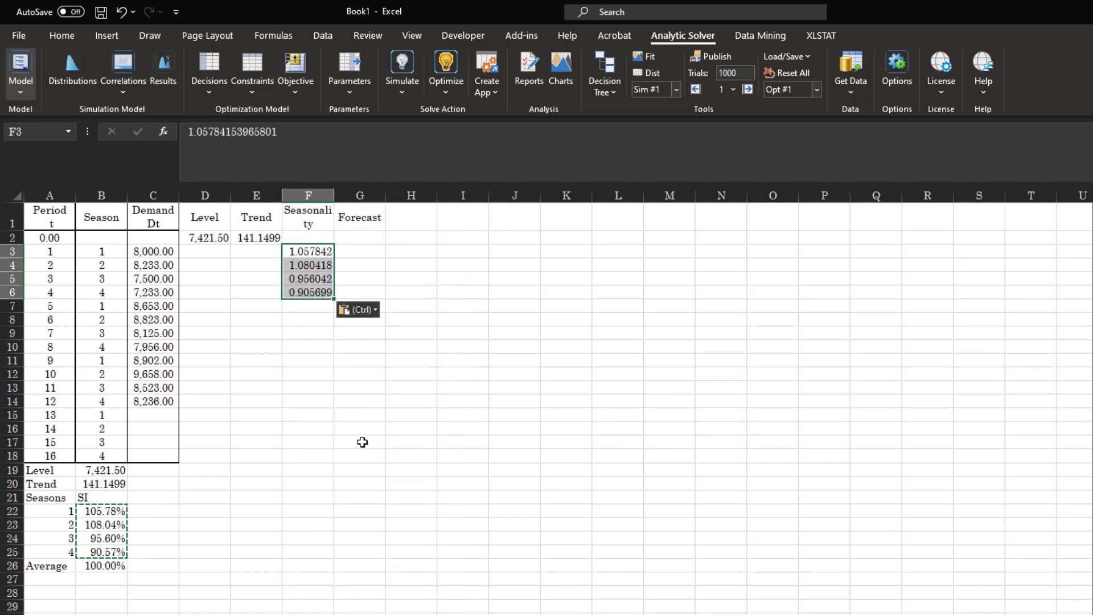
click(62, 35)
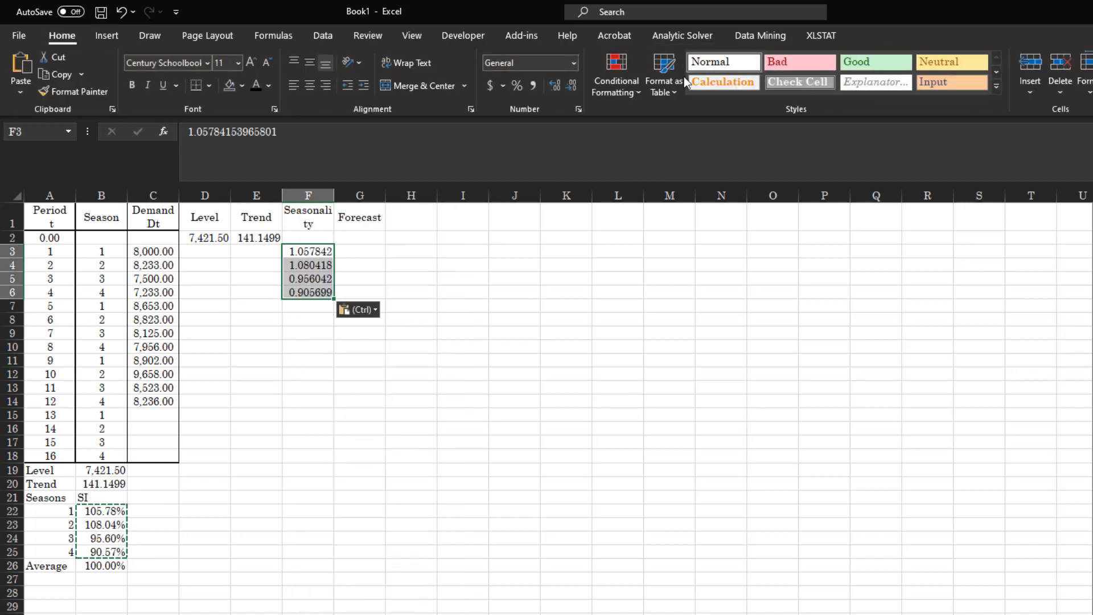
click(517, 85)
click(555, 85)
click(555, 86)
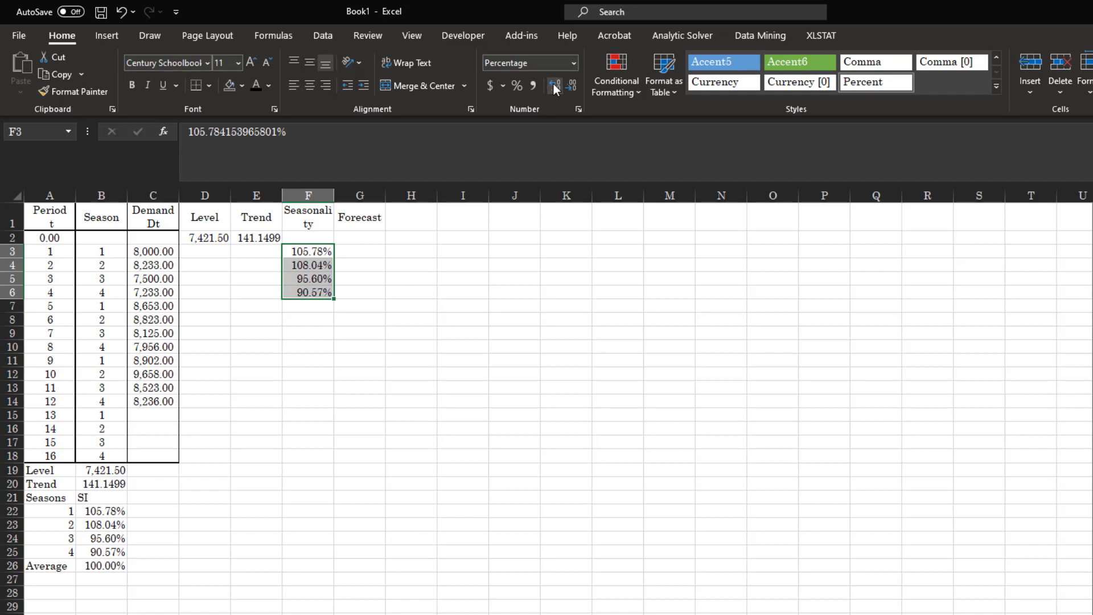
Enter the period 1 forecast =(D2+E2)*F3 in G3, giving 8000.085
click(367, 249)
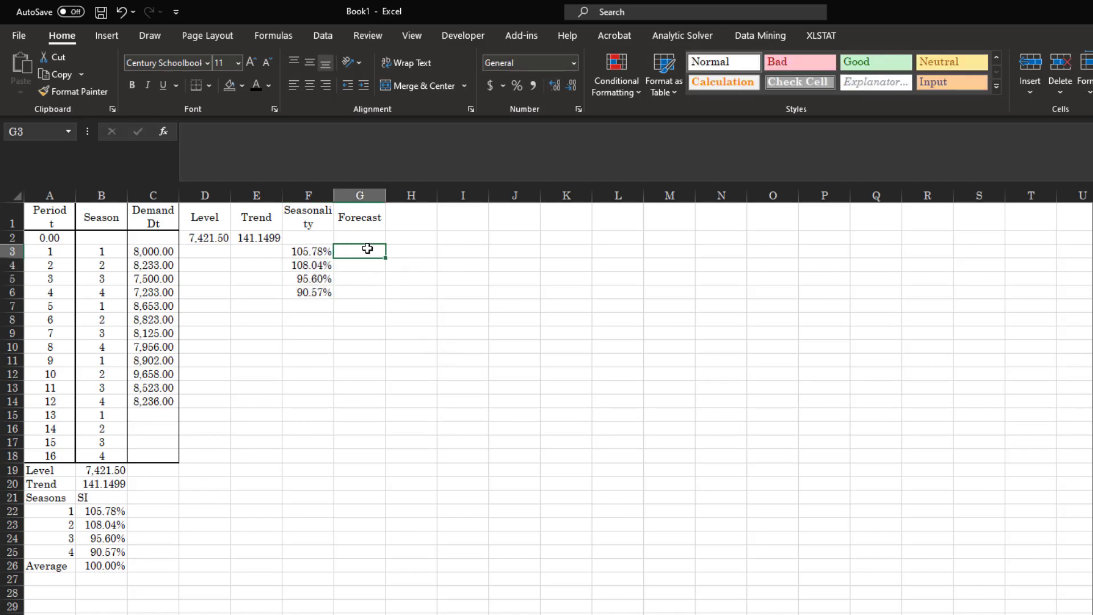
text(=)
key(Left)
key(Left)
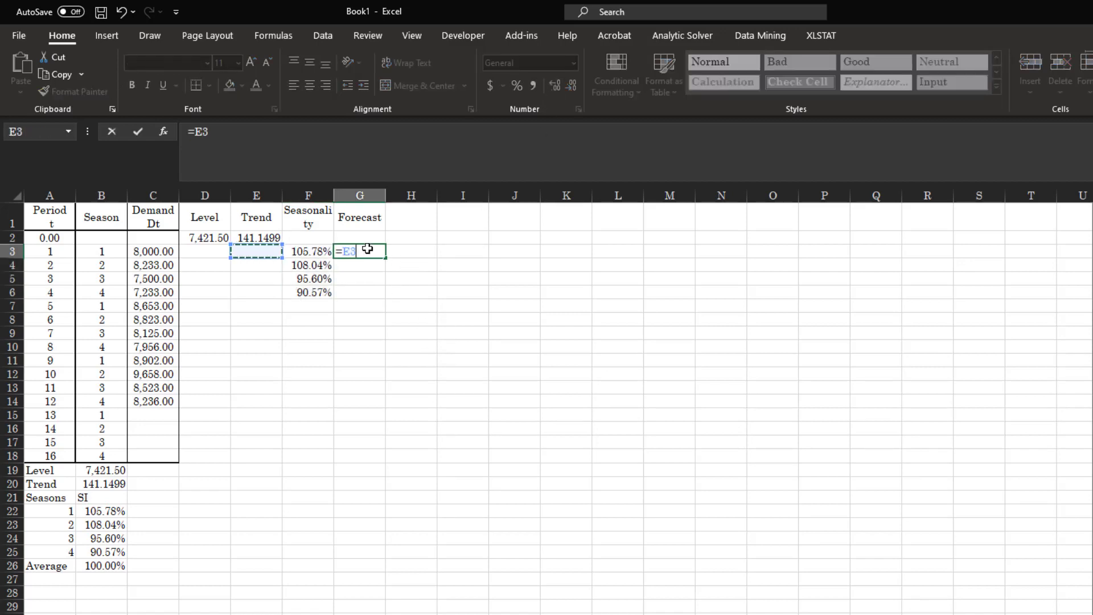
key(Up)
key(Up)
key(Left)
key(Down)
key(Escape)
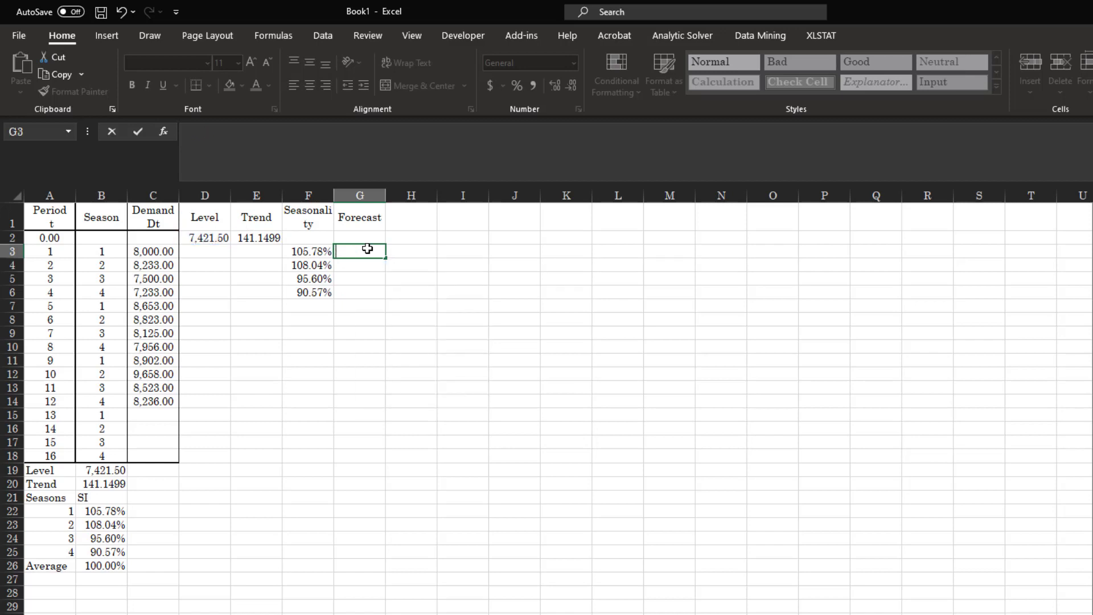
text(=()
click(222, 238)
text(+)
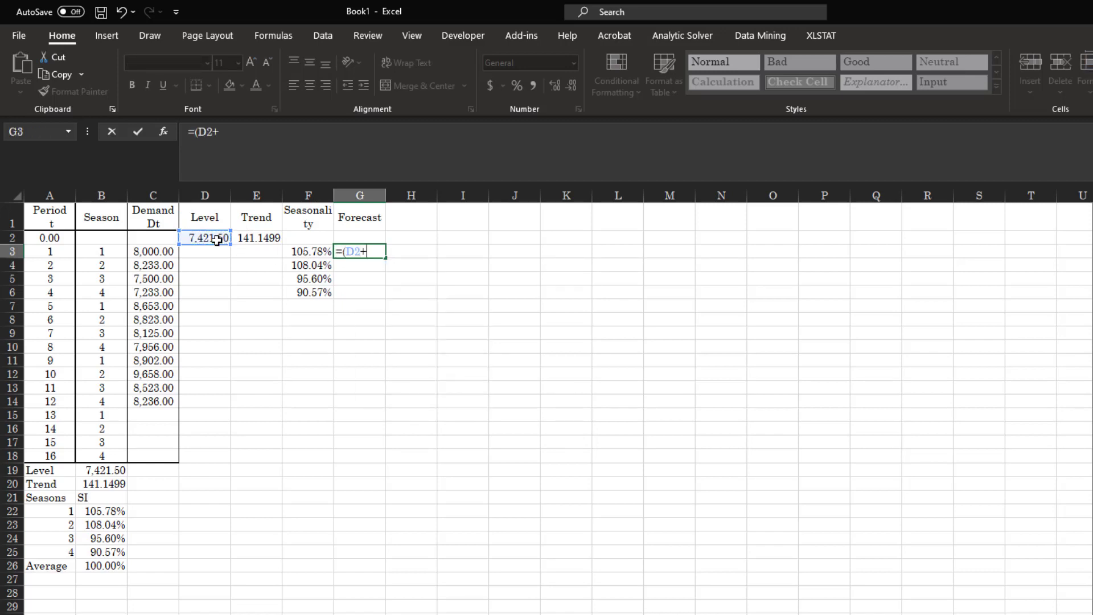
click(254, 242)
text())
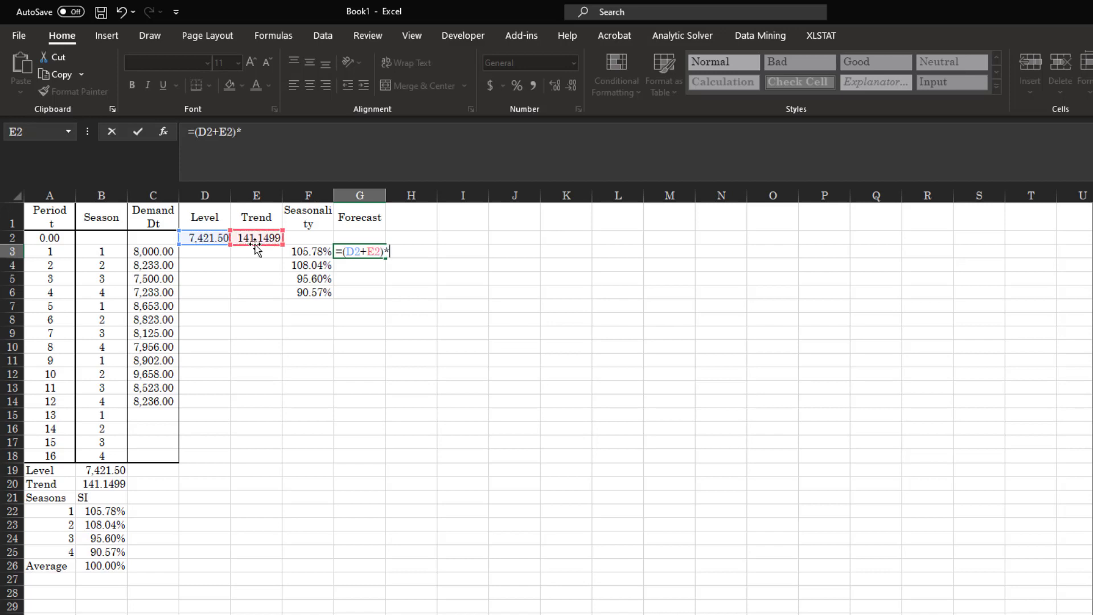
text(*)
click(314, 252)
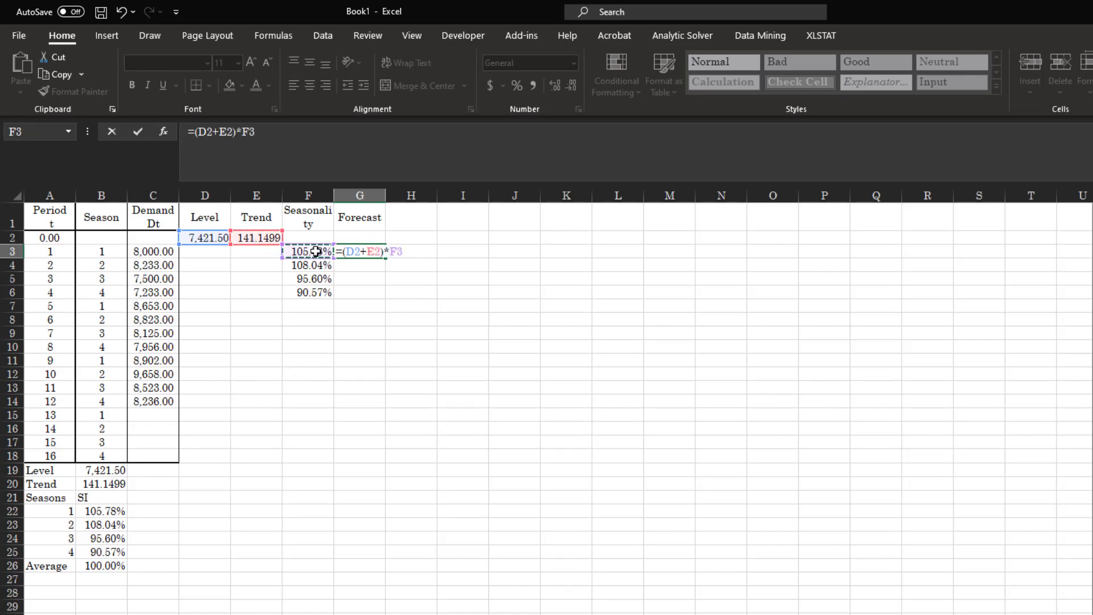
key(Return)
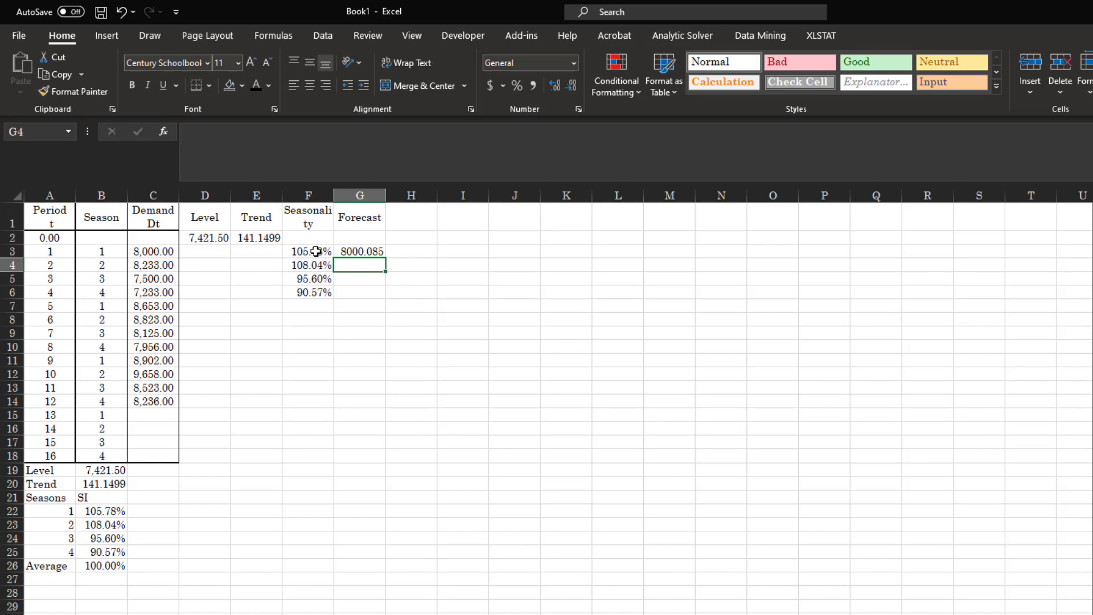
click(370, 251)
click(200, 255)
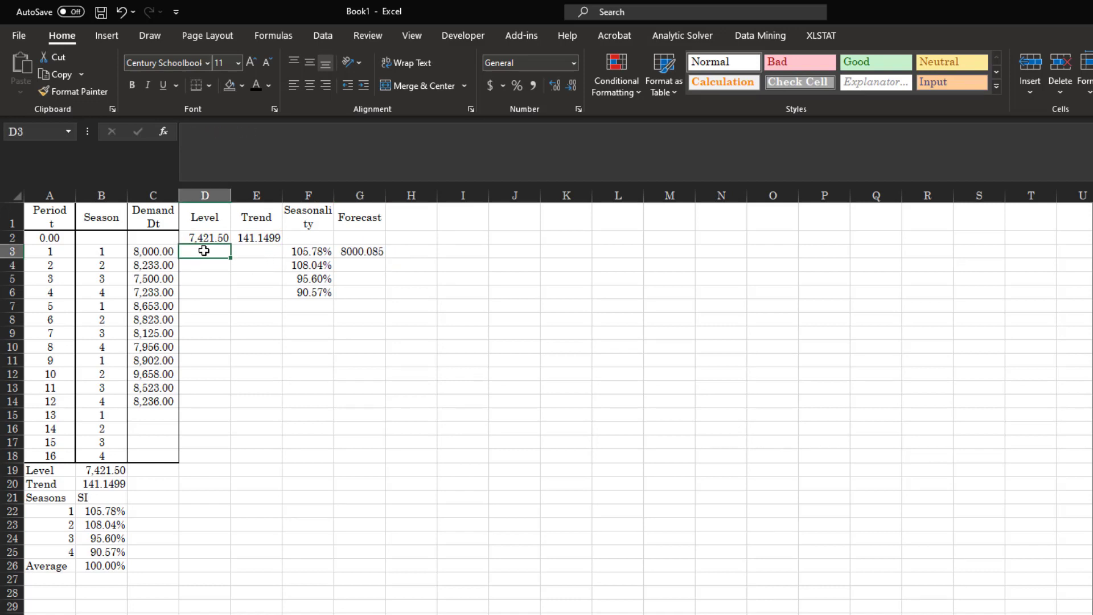
text(=)
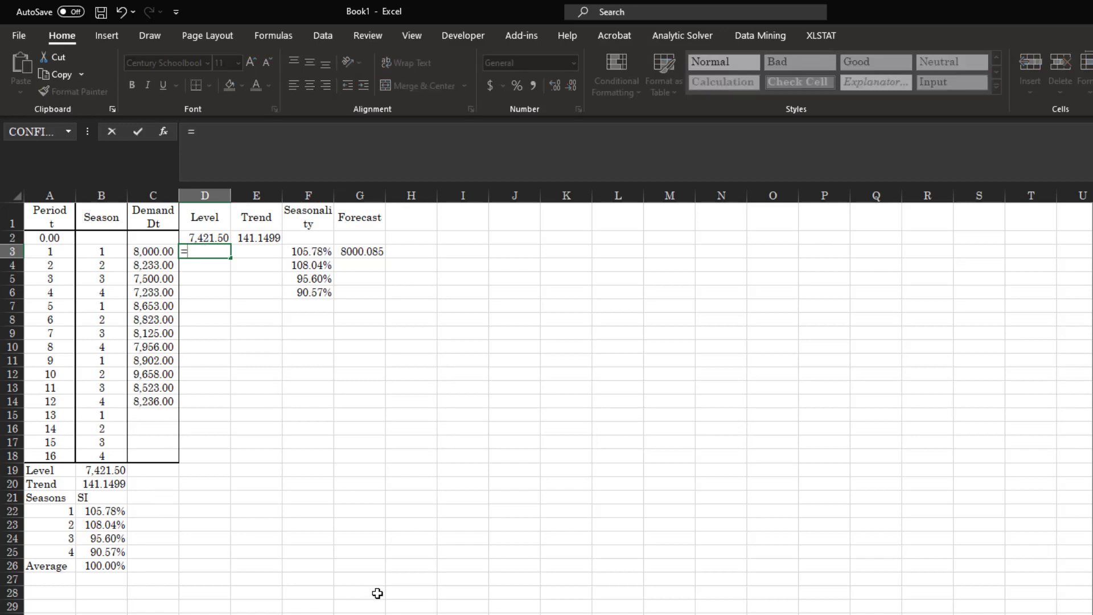
Clear the old Seasons SI table in A21:B26
key(Escape)
click(308, 251)
key(Down)
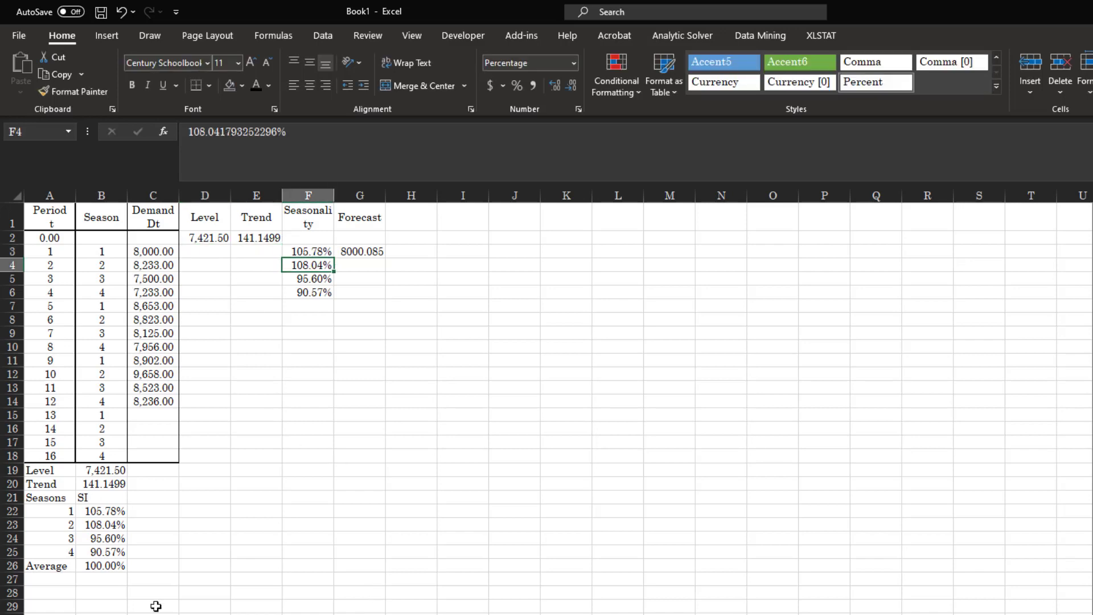
drag(57, 496, 97, 559)
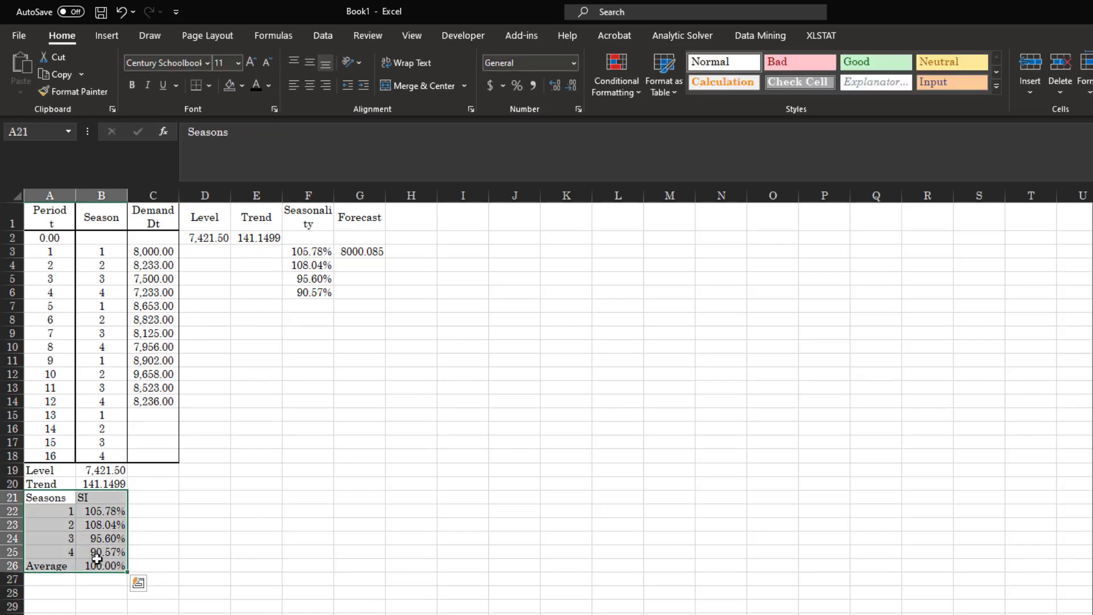
key(Delete)
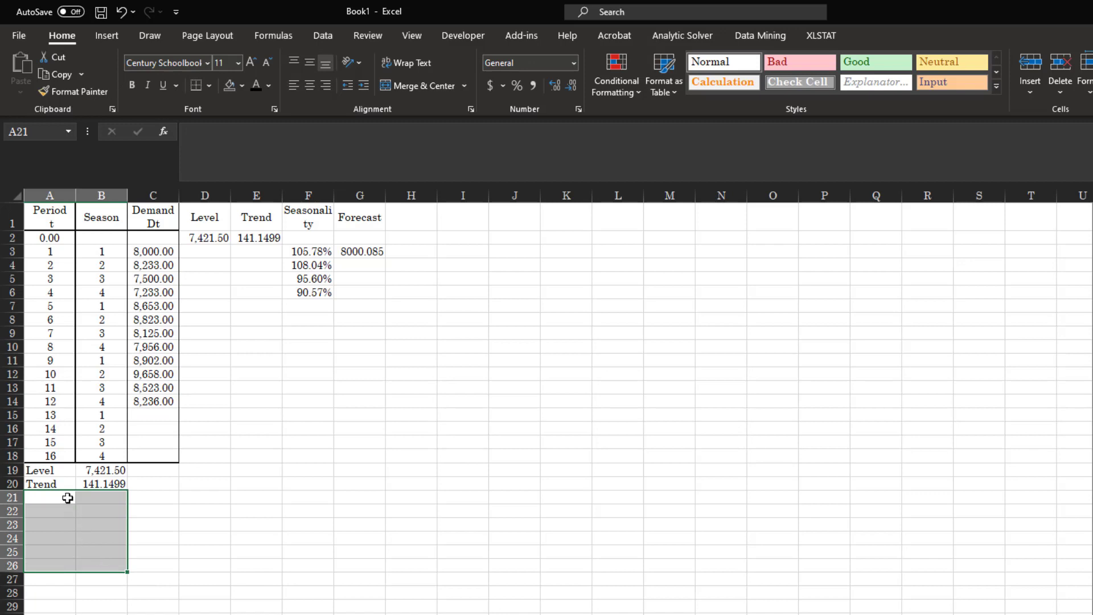
Label A21:A23 as alpha, beta and gamma
click(67, 498)
text(al[)
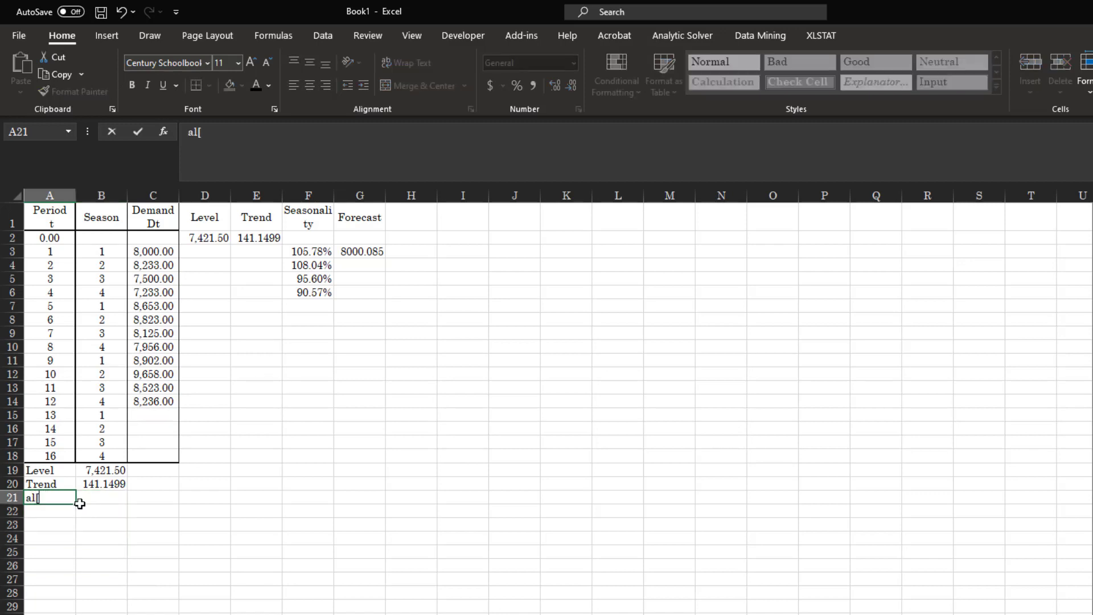
text(ppha)
key(Return)
text(beta)
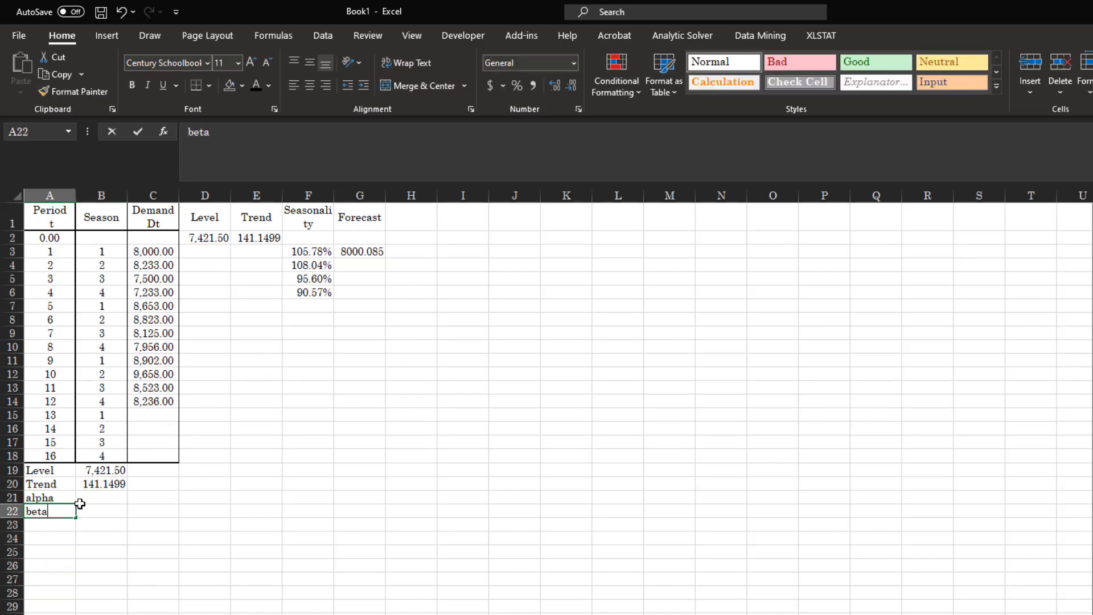
key(Return)
text(gamma)
key(Return)
Enter 10 as the alpha and beta values in B21 and B22
key(Up)
key(Up)
key(Up)
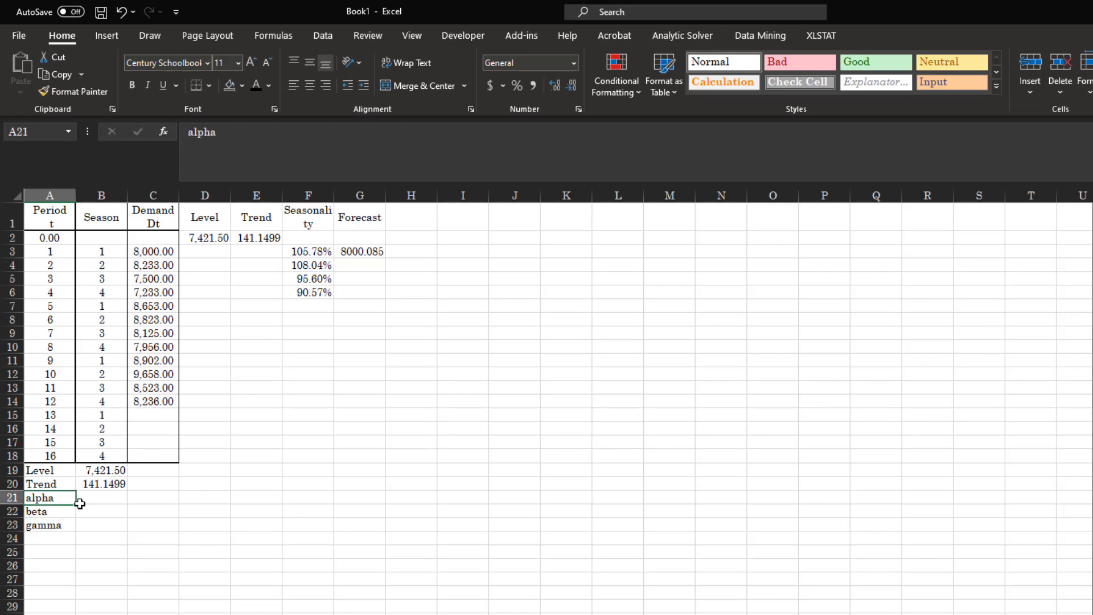
key(Right)
text(0.1)
key(Return)
text(0.1)
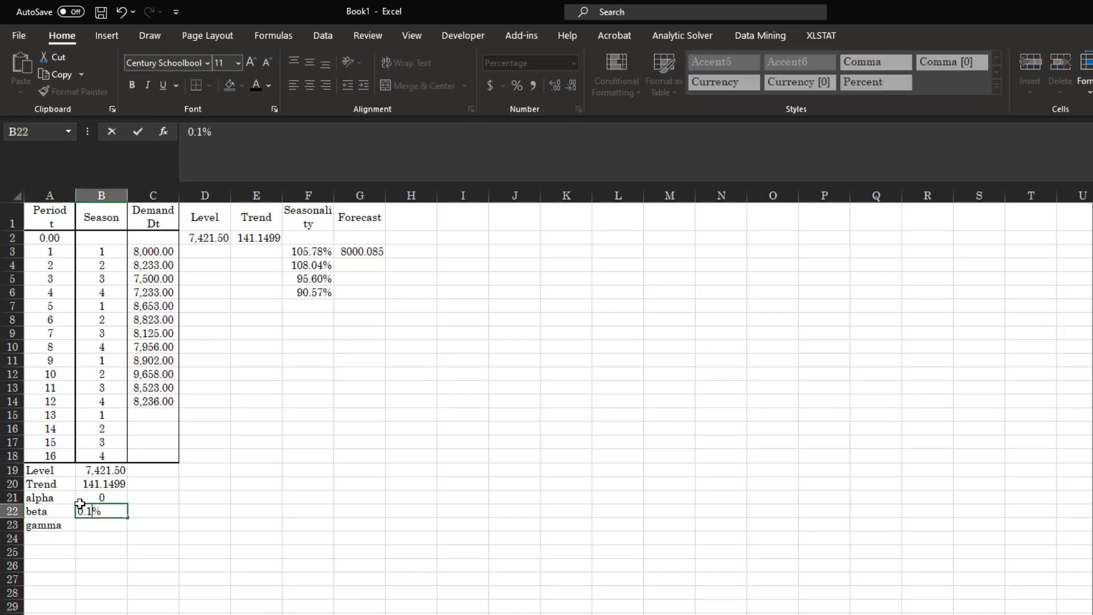
key(Return)
text(0.1)
key(Escape)
key(Up)
key(Up)
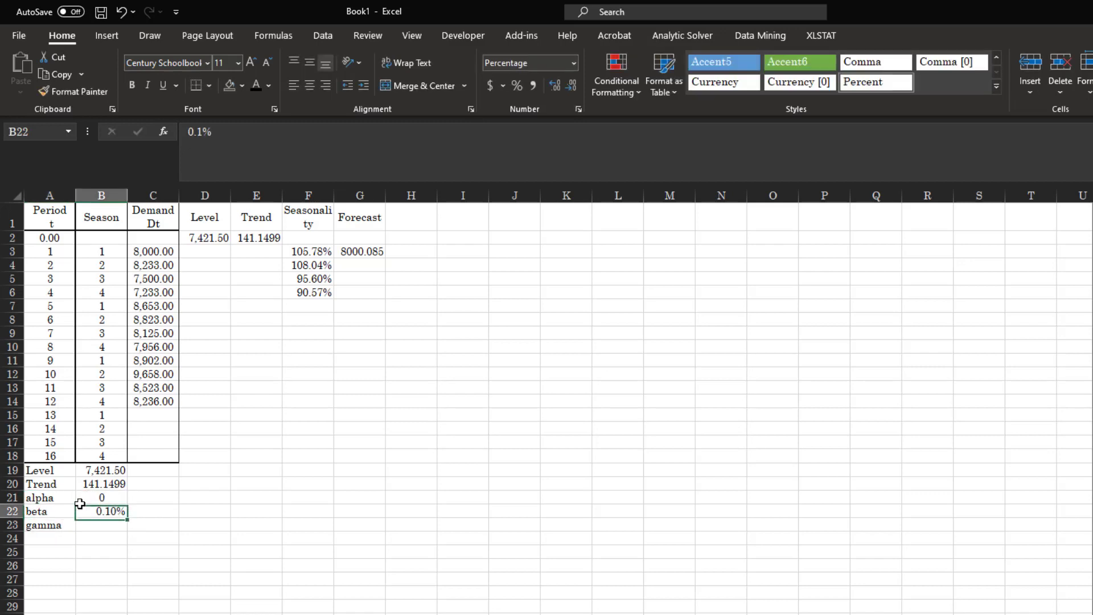
text(10)
key(Return)
text(10)
key(Return)
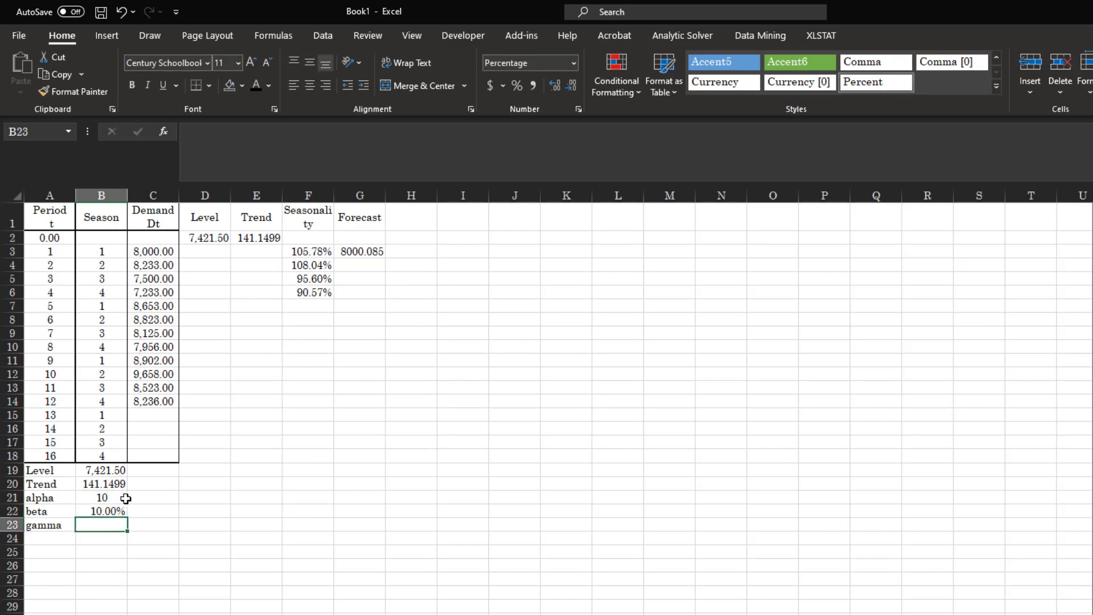
Format B21:B23 as percentages and set alpha, beta and gamma to 10%
drag(126, 498, 118, 523)
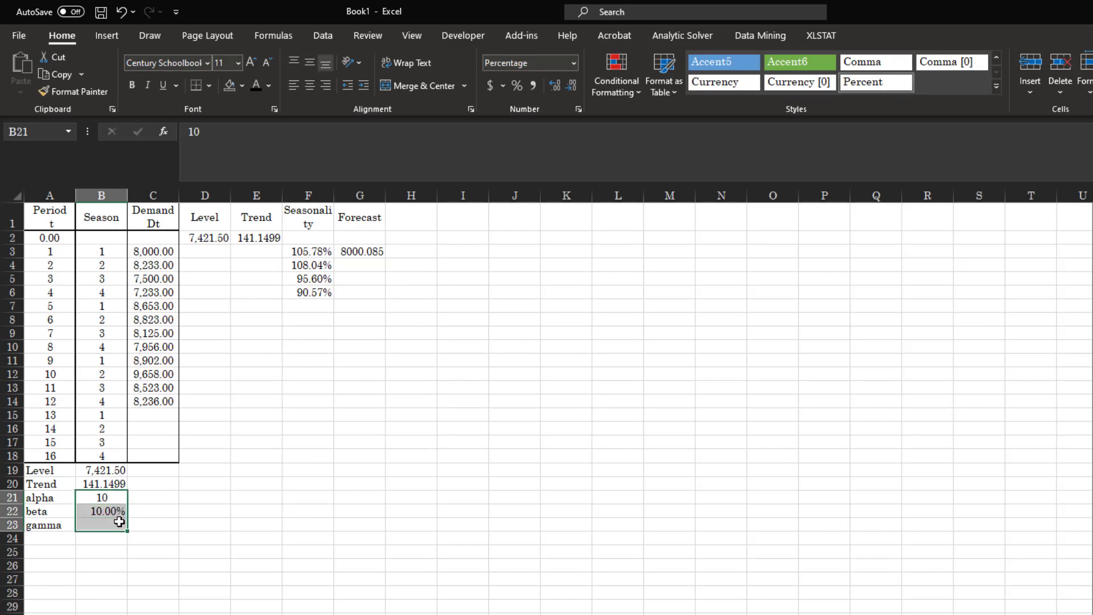
click(518, 85)
click(91, 496)
text(10)
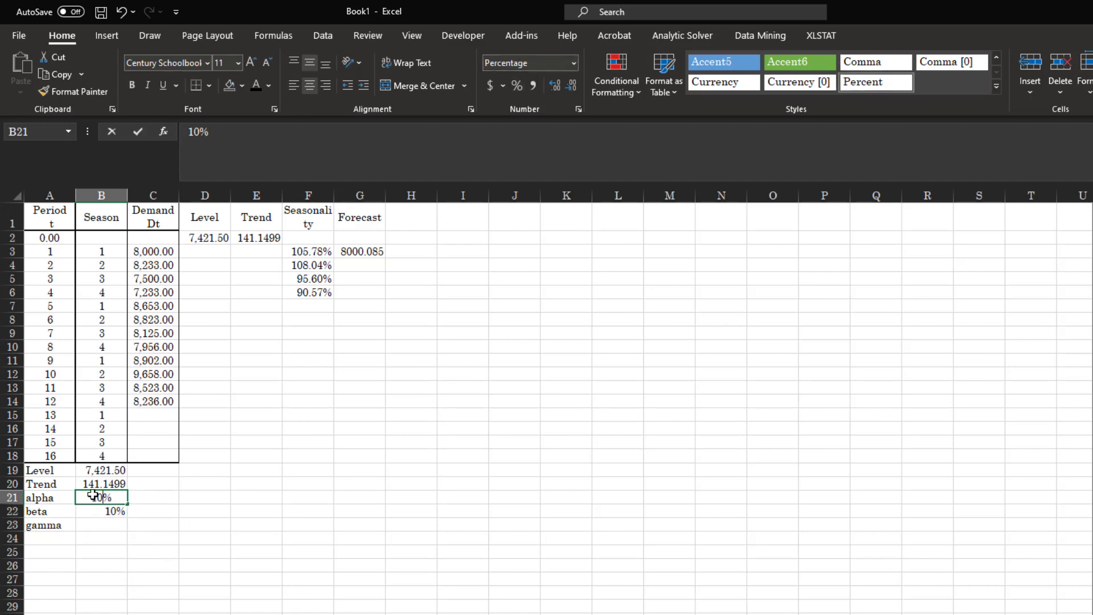
key(Return)
key(Return)
text(10)
key(Return)
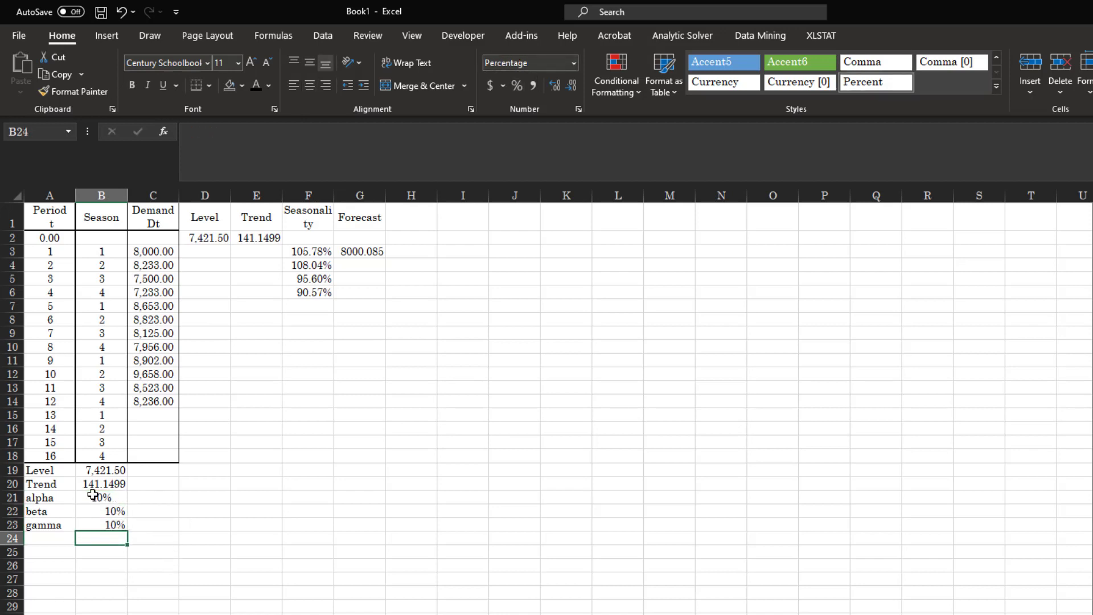
Centre the alpha, beta and gamma values in B21:B23
drag(93, 495, 105, 524)
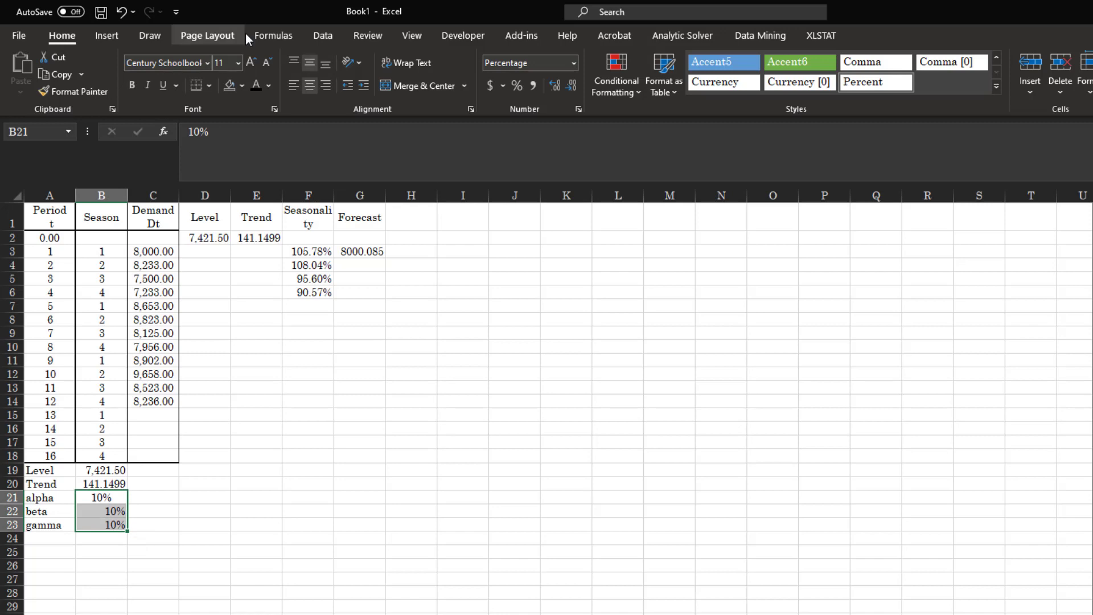
click(299, 90)
click(310, 85)
click(239, 540)
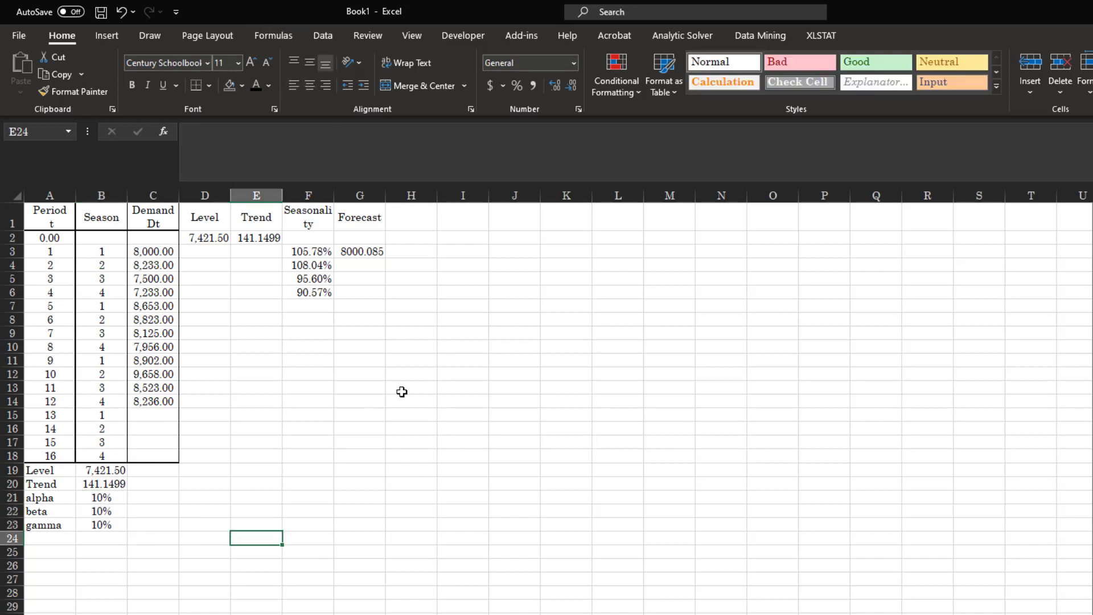
click(214, 252)
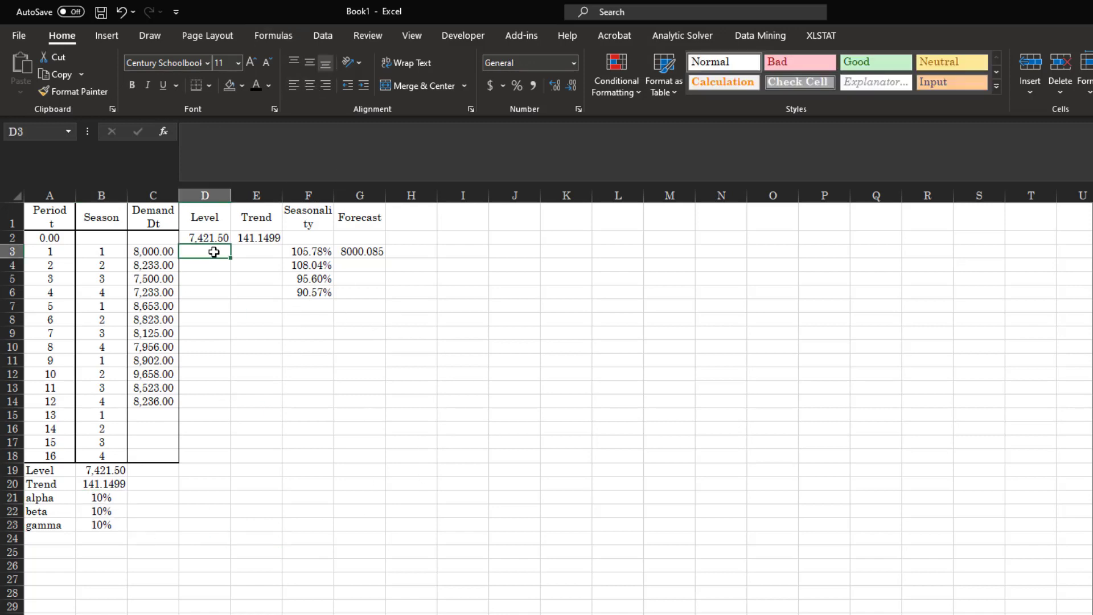
Start D3's level formula with absolute alpha $B$21 times demand C3 over seasonality F3
text(=)
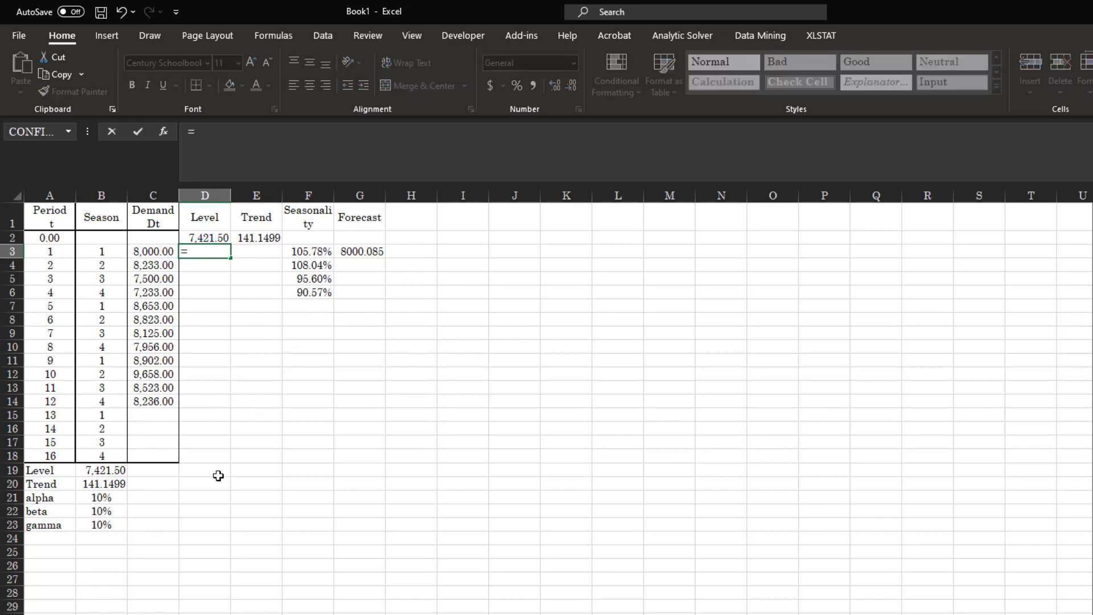
click(101, 498)
key(F4)
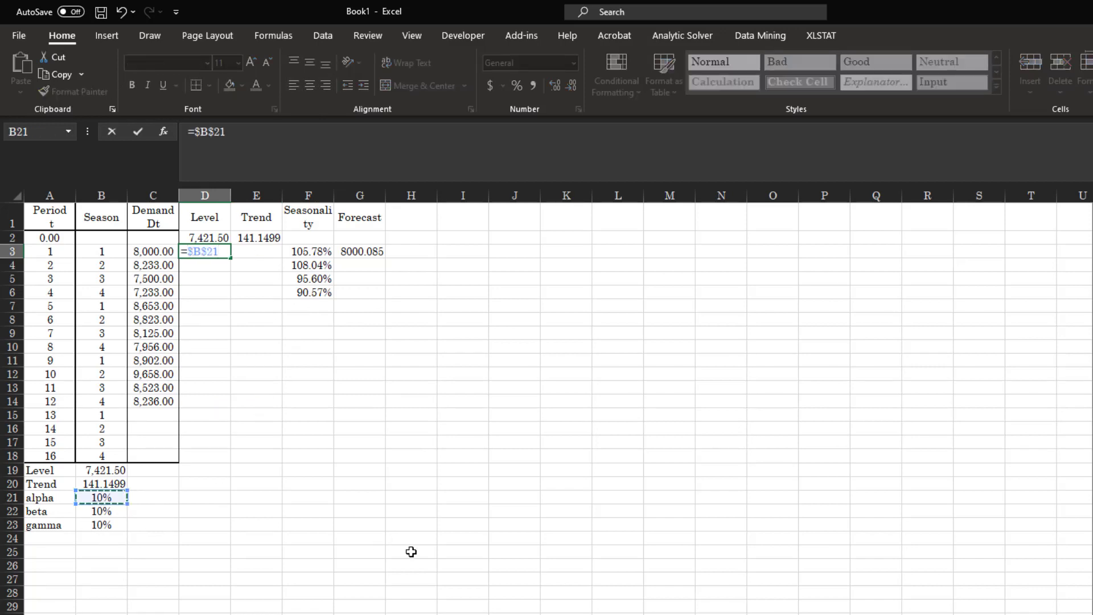
text(*)
key(Left)
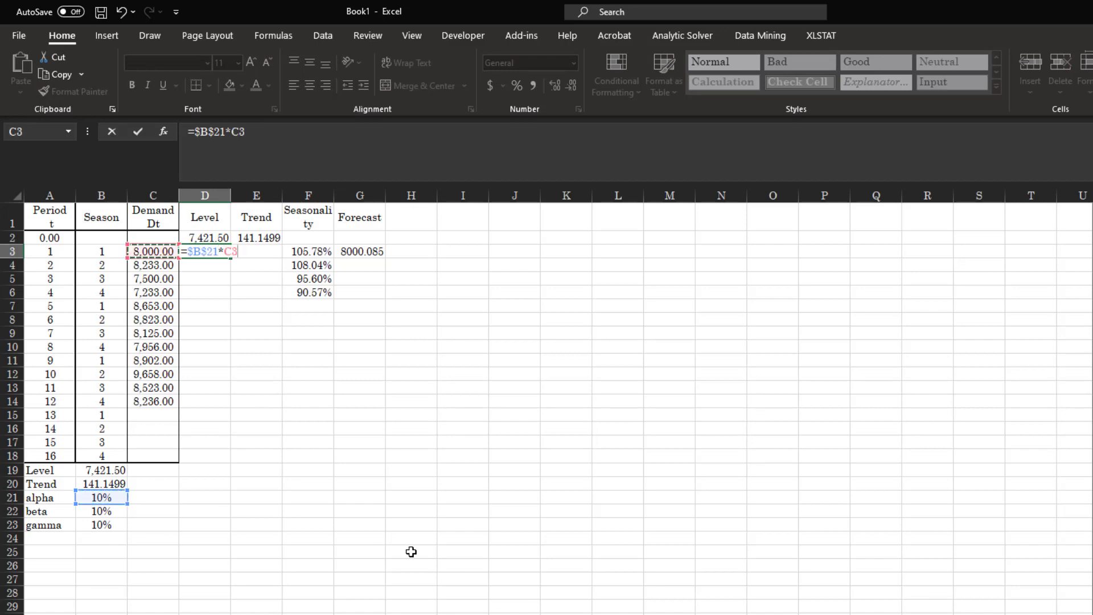
text(/)
click(314, 252)
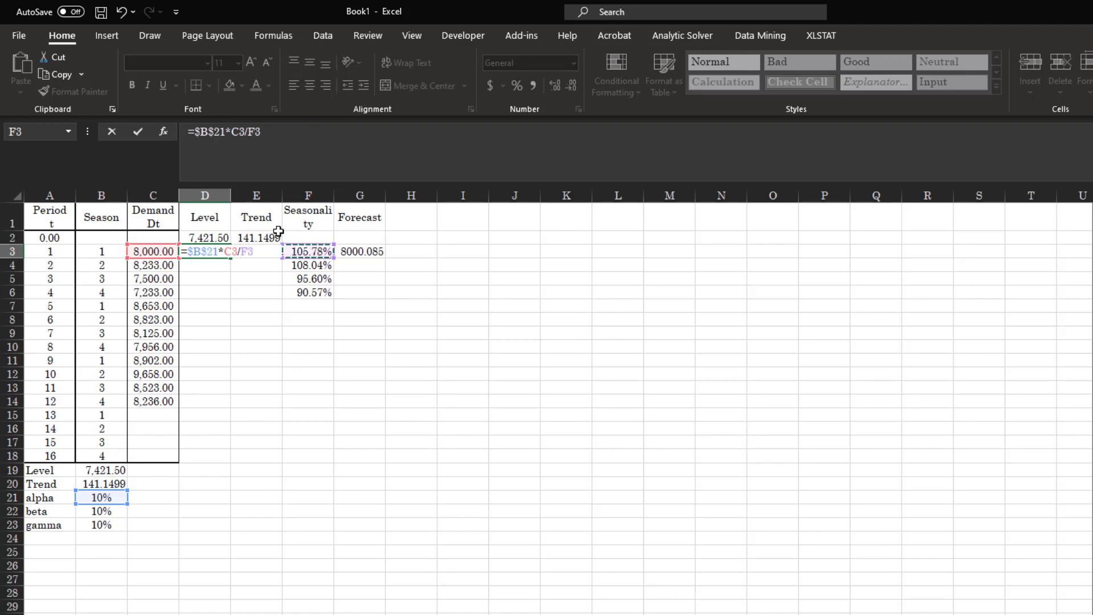
click(236, 132)
key(BackSpace)
text(()
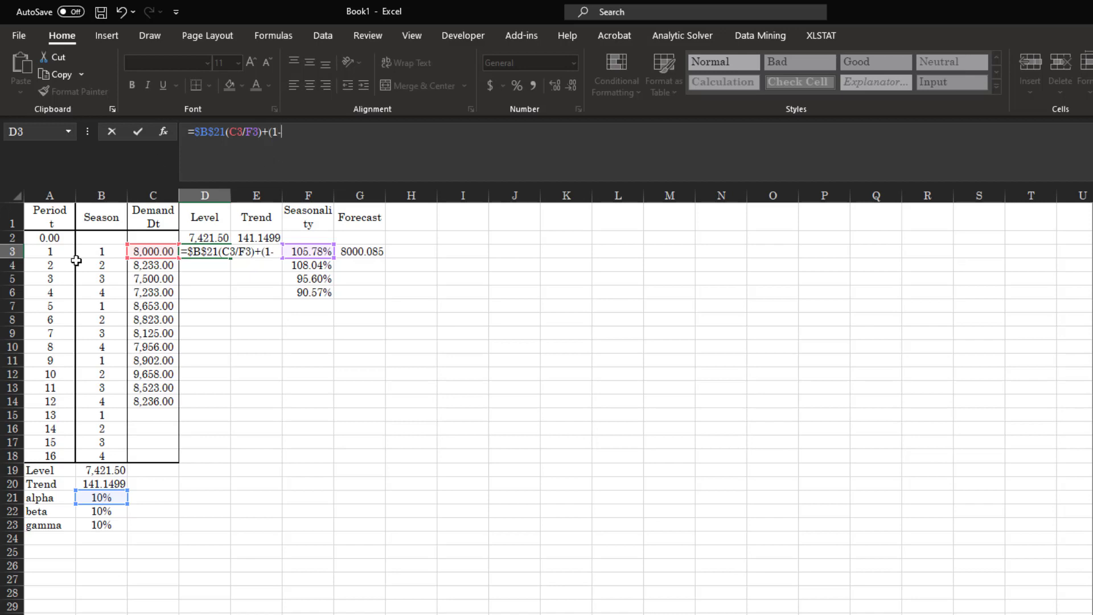
Complete D3's formula with +(1-$B$21)*(D2+E2) for previous level plus trend
click(93, 496)
key(F4)
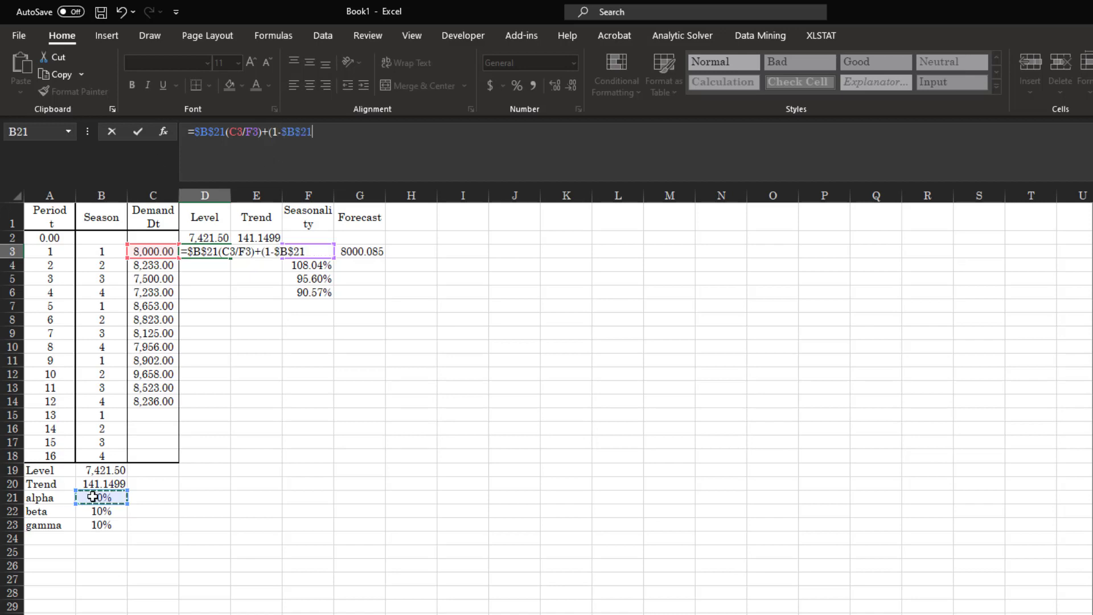
text()*()
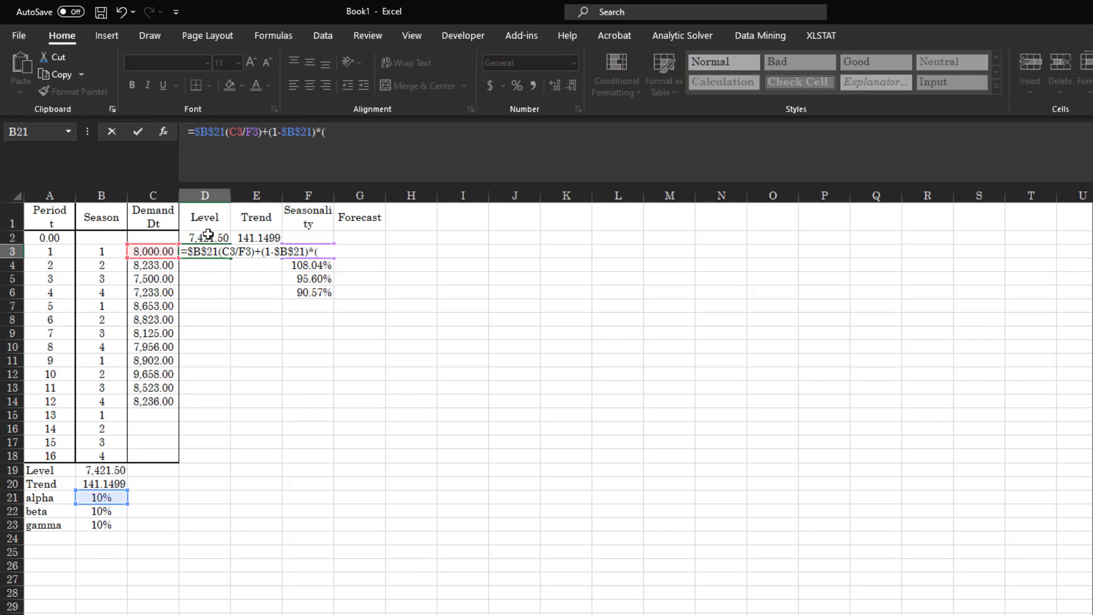
click(215, 234)
text(+)
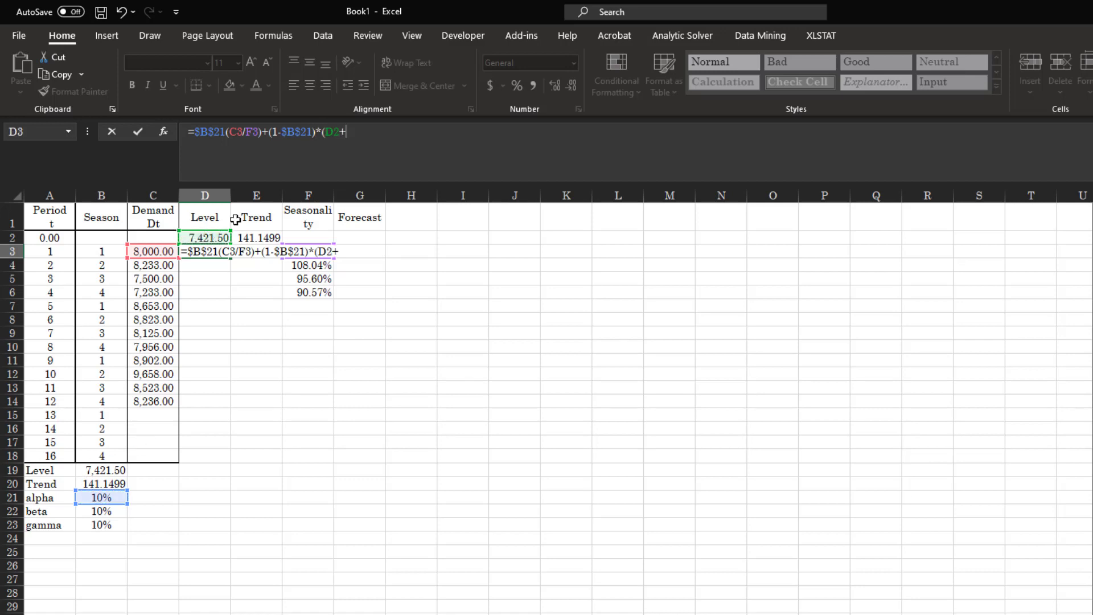
click(265, 237)
text())
key(Return)
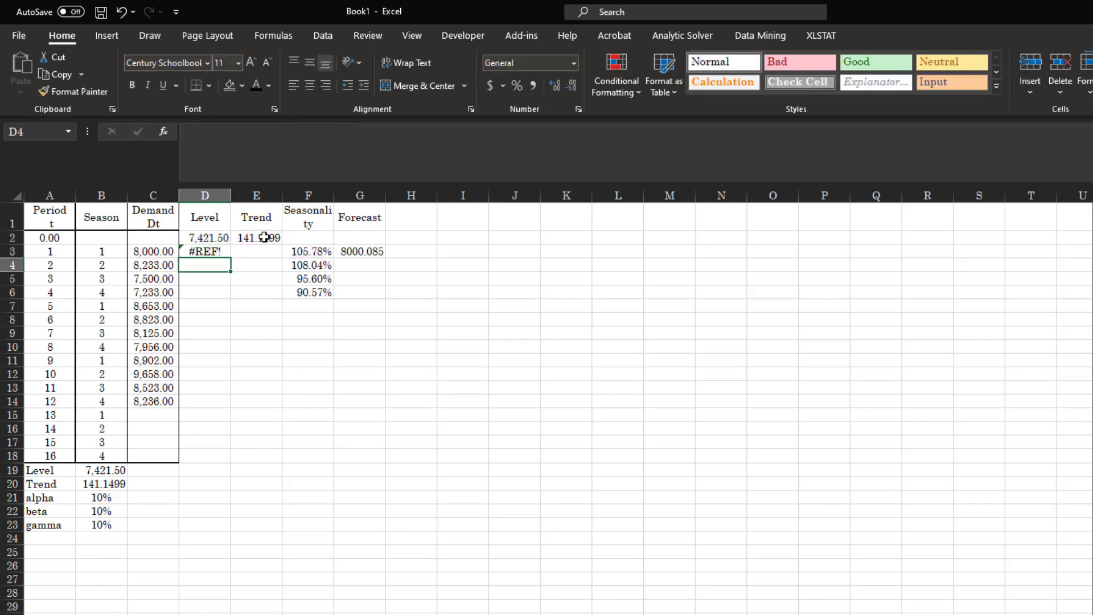
Insert the missing multiplication sign in D3 and copy D2's number format, showing 7,562.64
click(213, 251)
click(385, 132)
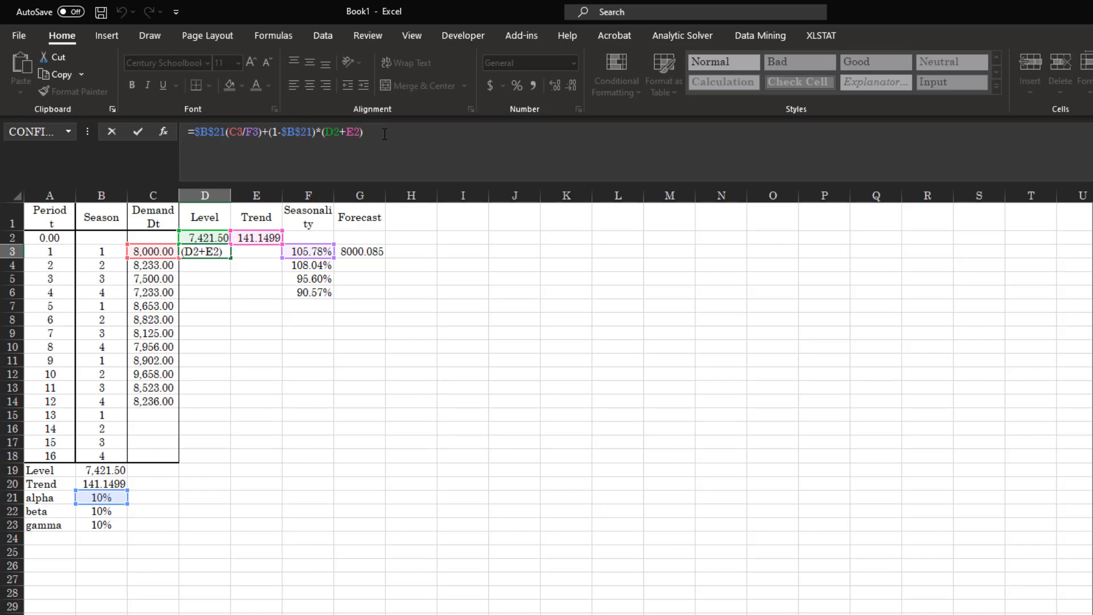
click(226, 132)
text(*)
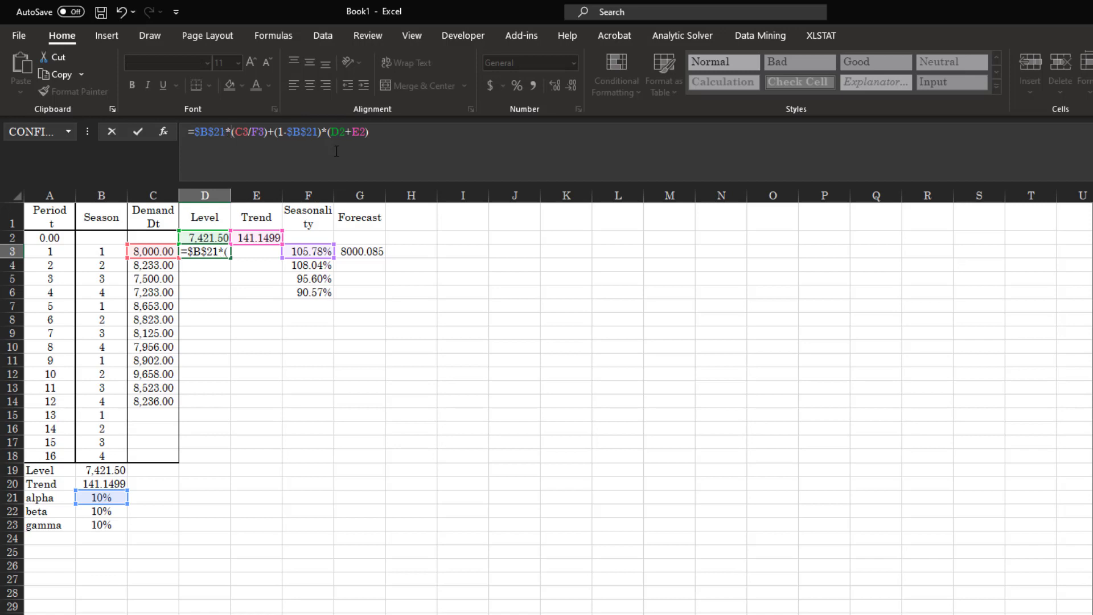
key(Return)
click(208, 238)
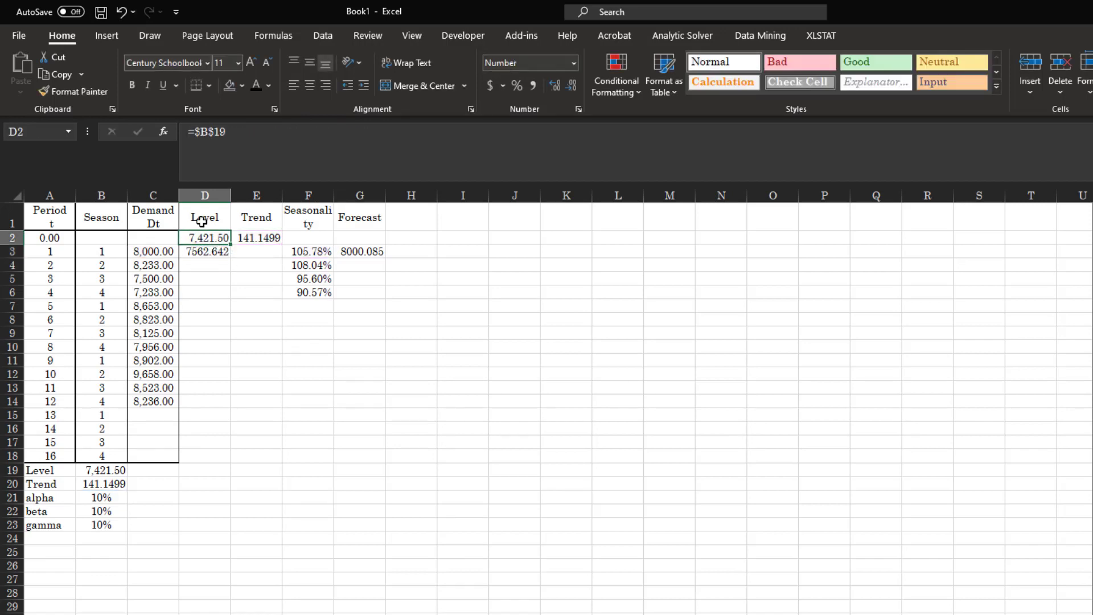
click(74, 91)
click(216, 251)
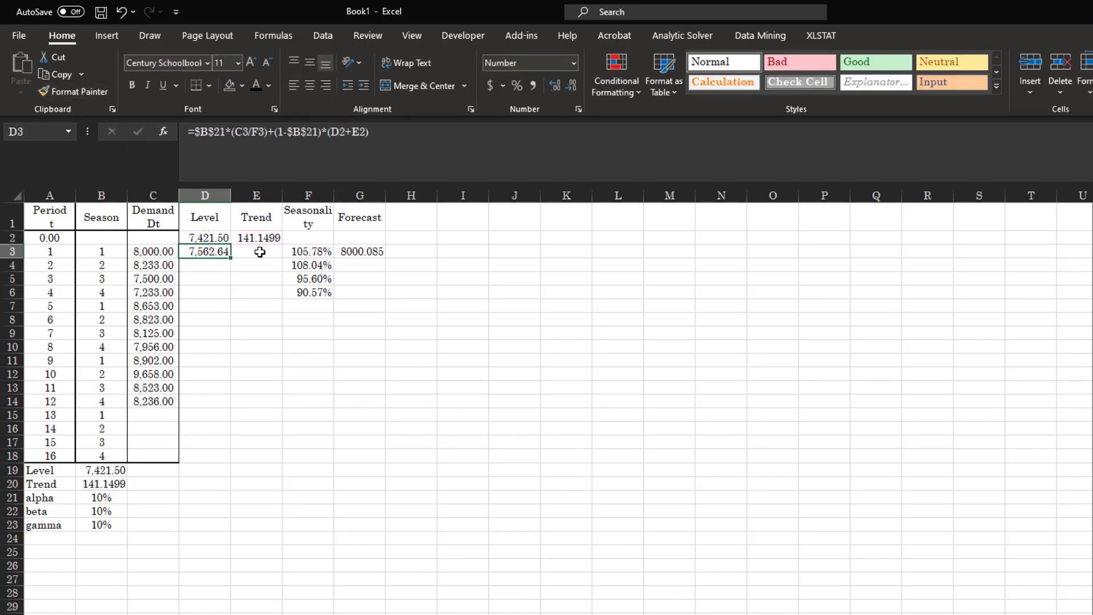
Enter the trend formula =$B$22*(D3-D2)+(1-$B$22)*E2 in E3
click(260, 252)
text(=)
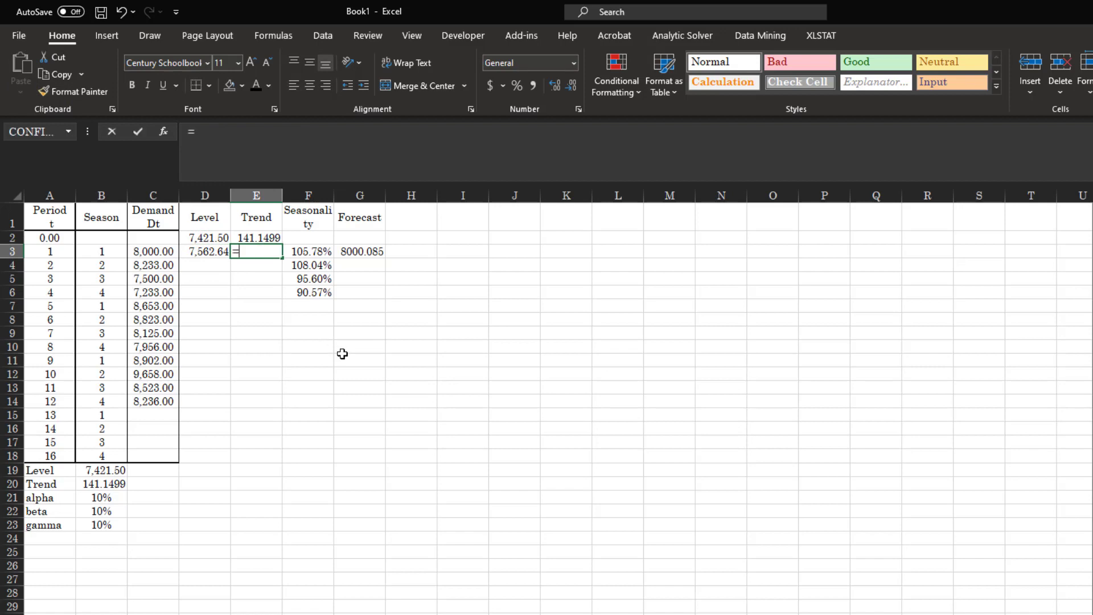
click(102, 510)
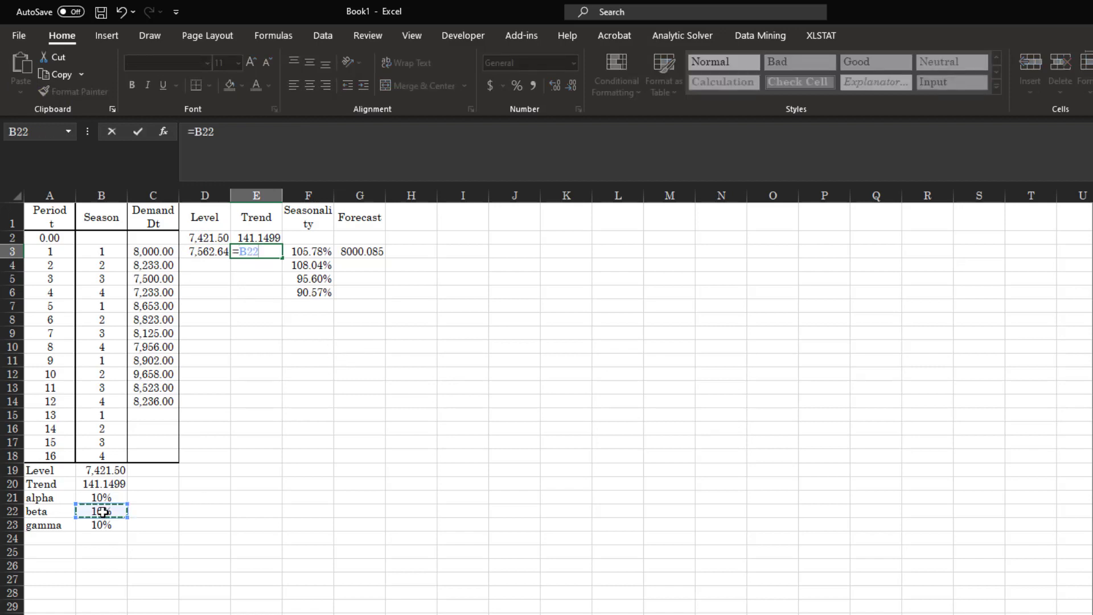
key(F4)
text(*)
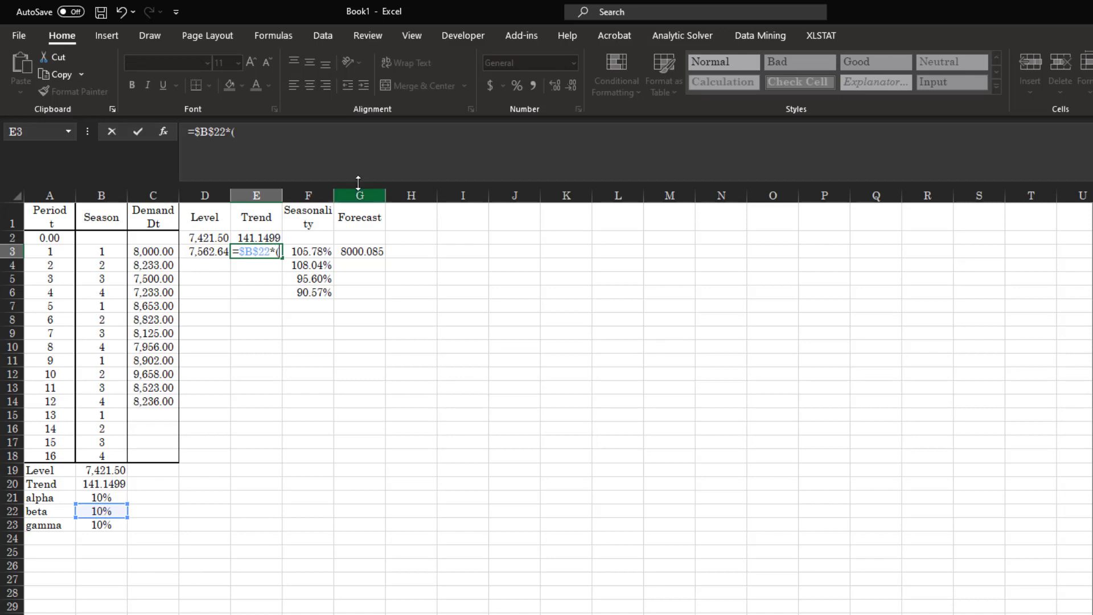
click(208, 251)
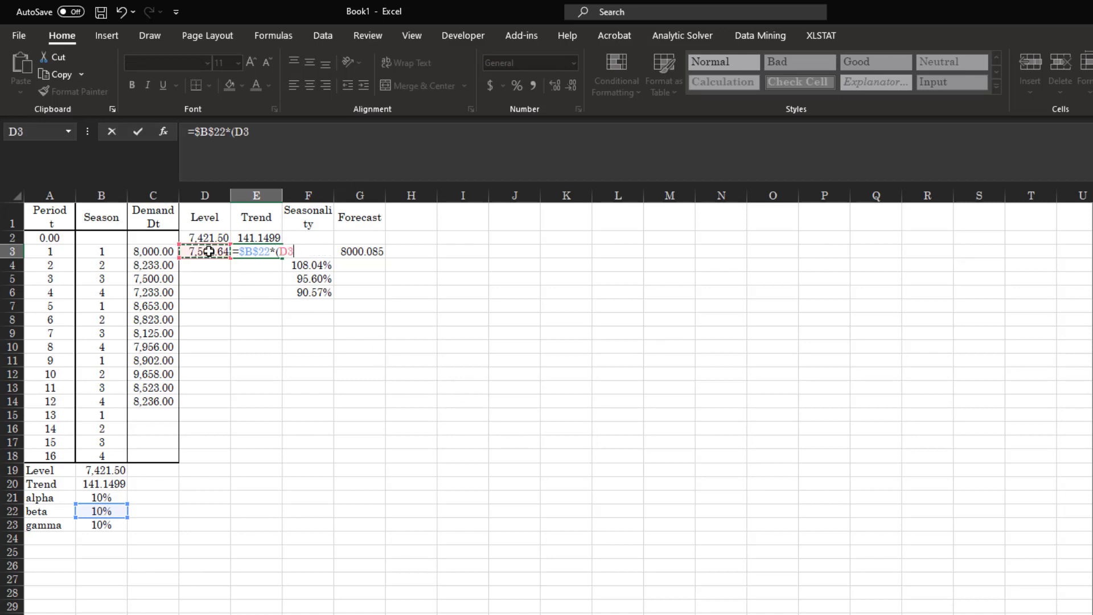
text(-)
click(197, 239)
text())
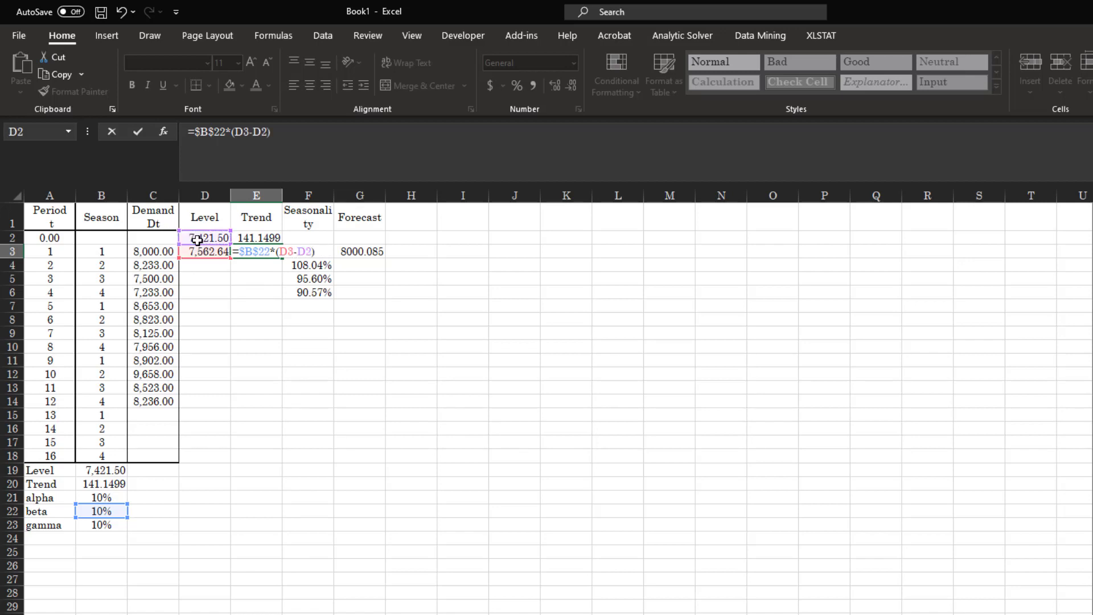
text(+(1-)
click(98, 512)
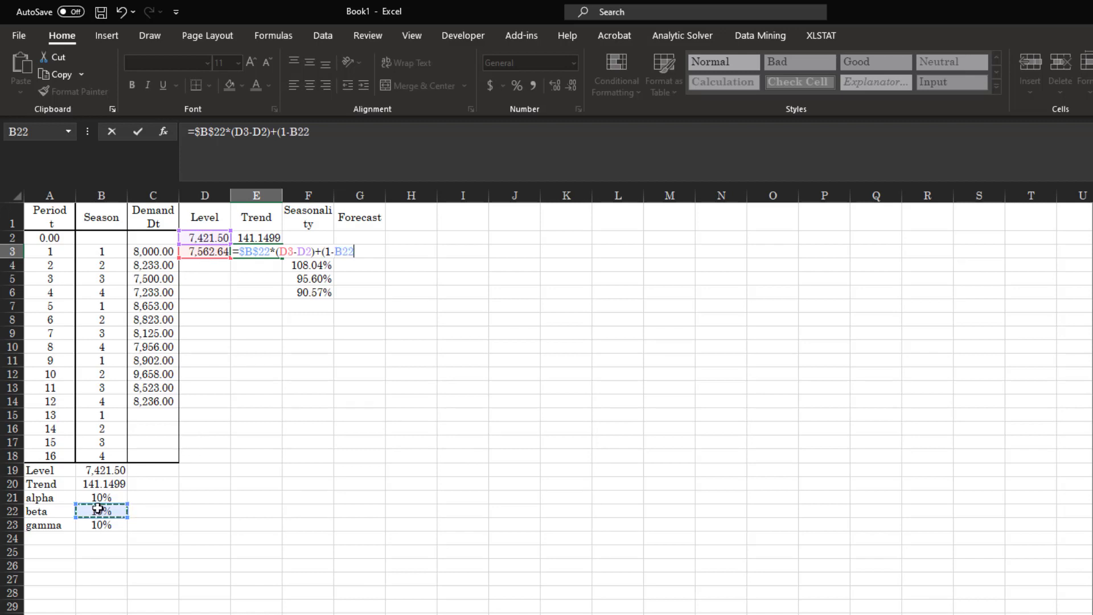
key(F4)
text())
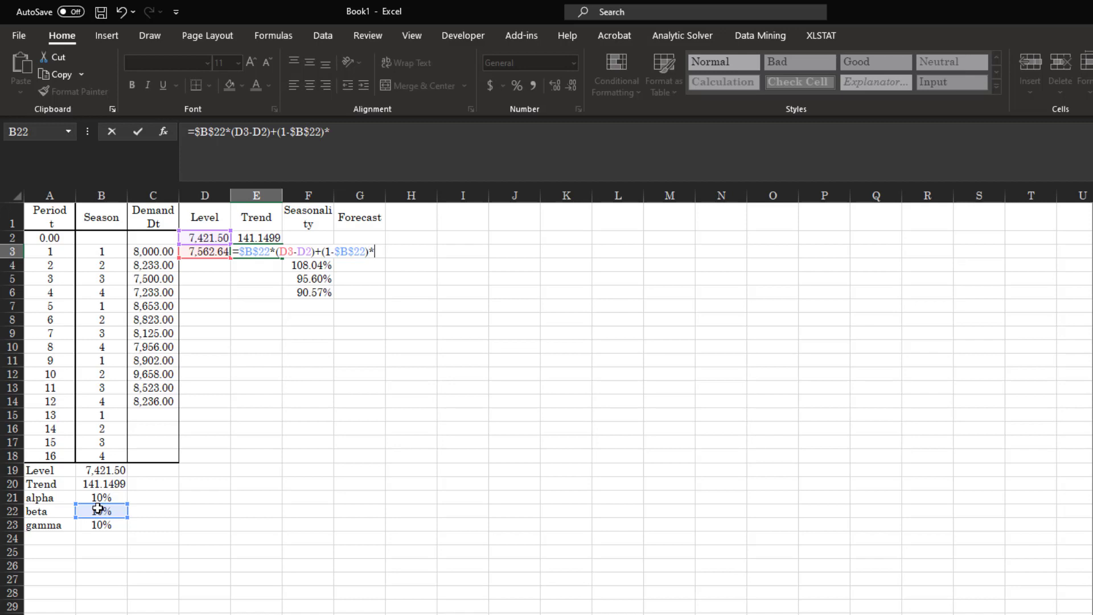
text(*)
click(255, 238)
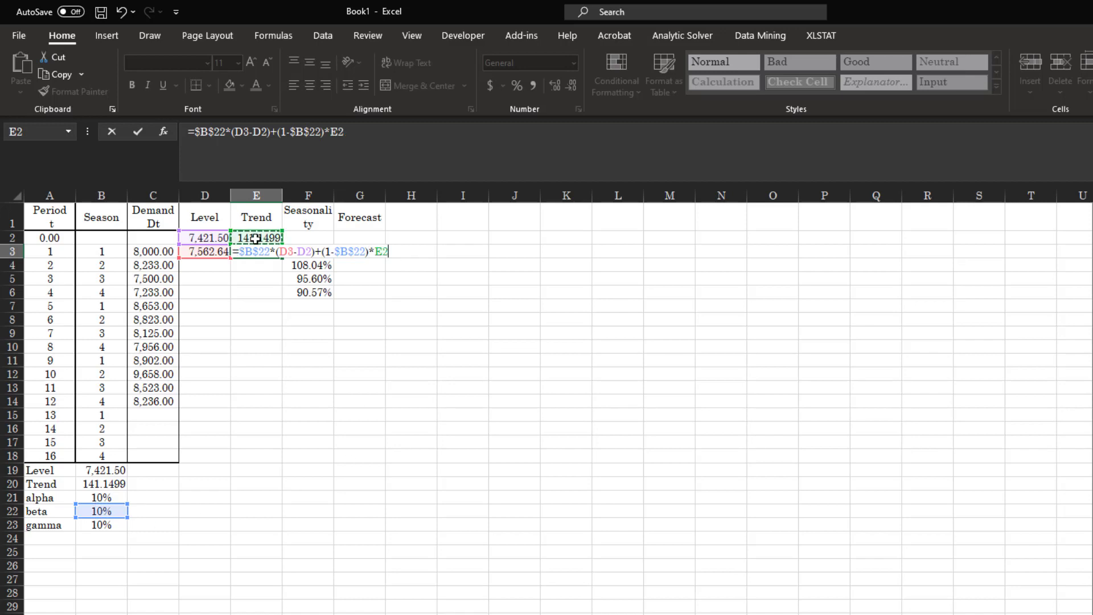
key(Return)
Fill Level and Trend down to row 6 and forecasts to G6, formatted like D6
drag(206, 250, 283, 296)
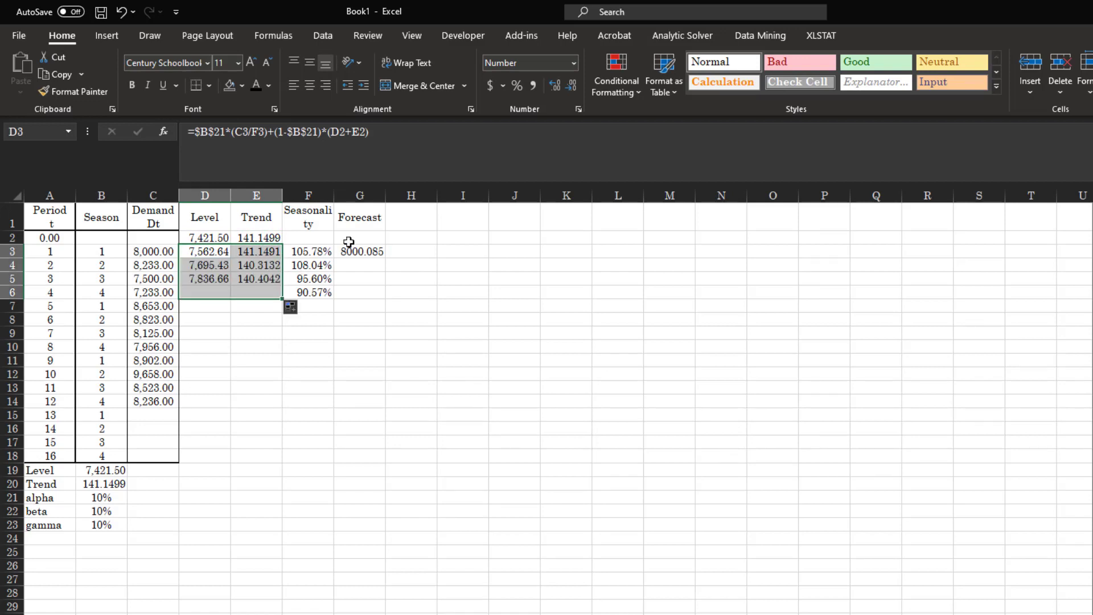
click(359, 250)
drag(386, 259, 388, 296)
click(222, 292)
click(74, 91)
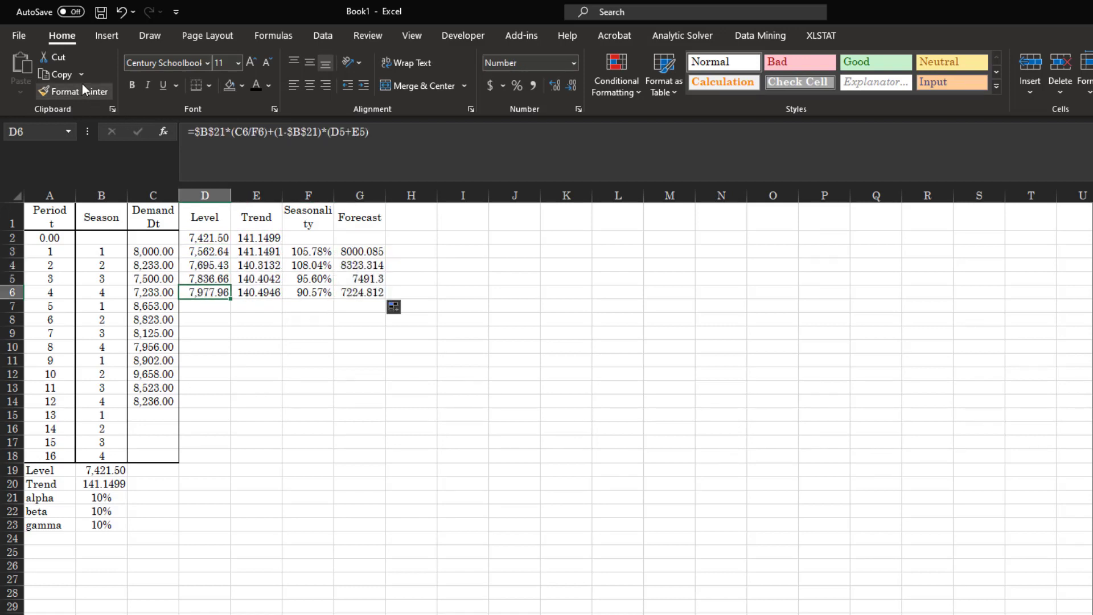
drag(371, 251, 371, 292)
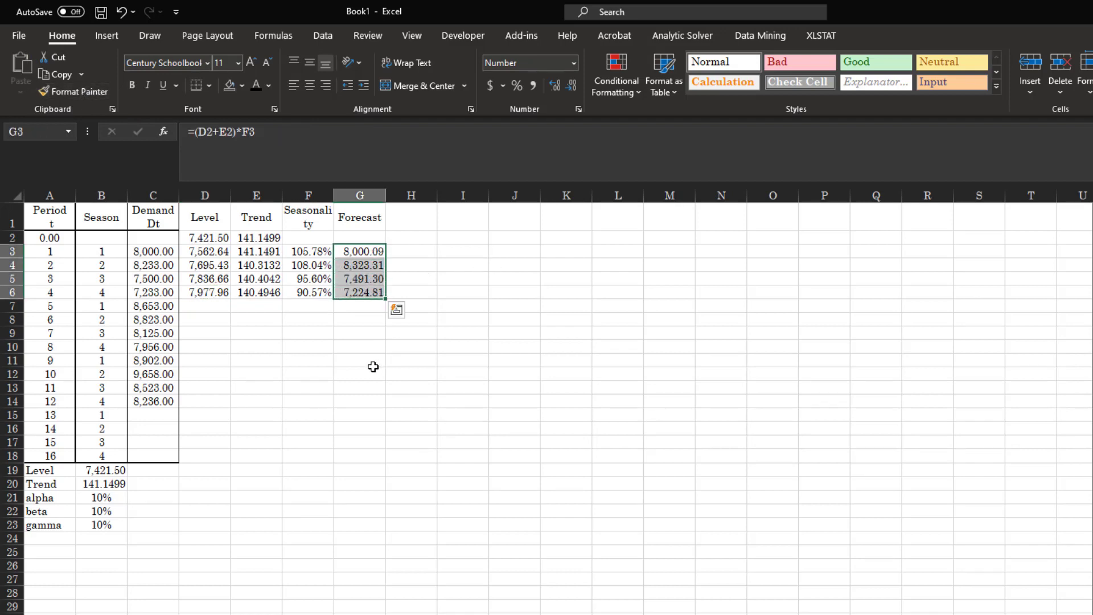
click(371, 363)
click(367, 291)
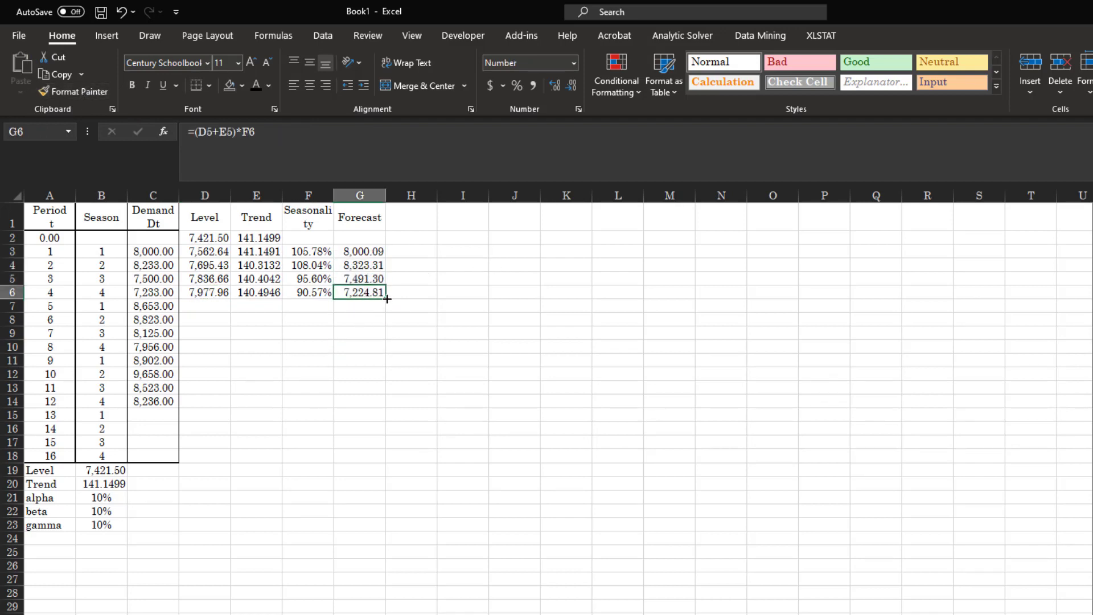
click(305, 304)
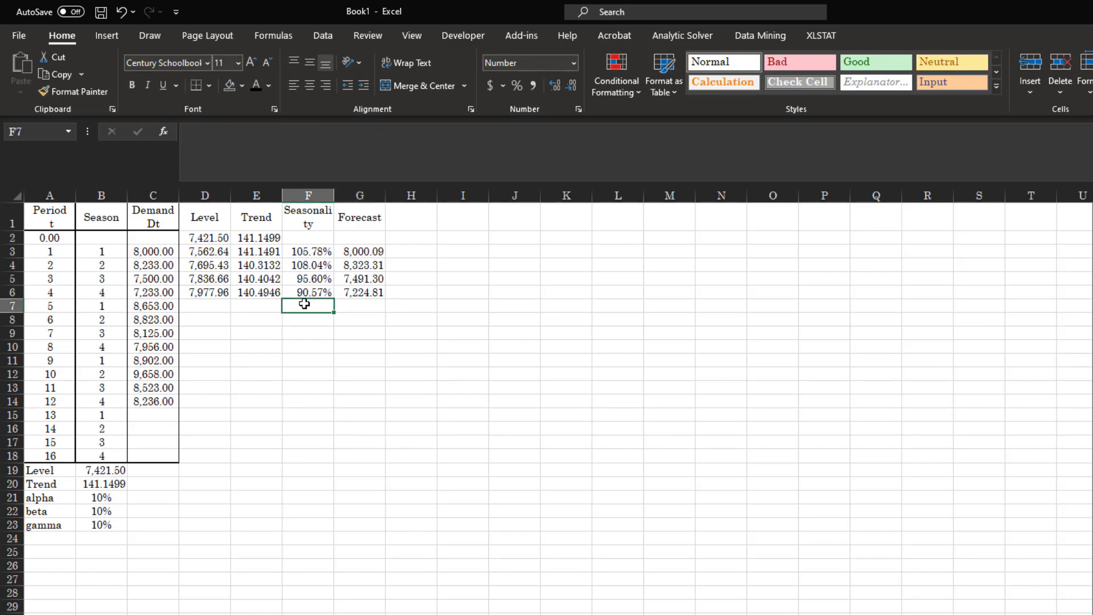
Enter the period-5 seasonality formula =$B$23*(C3/D3)+(1-$B$23)*F3 in F7
text(=)
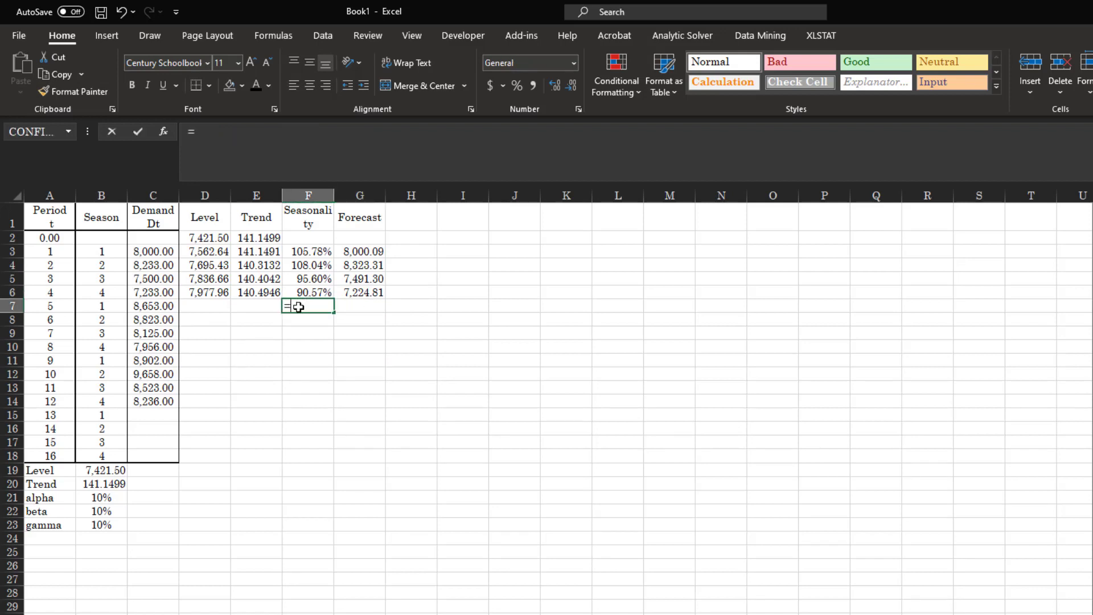
click(88, 521)
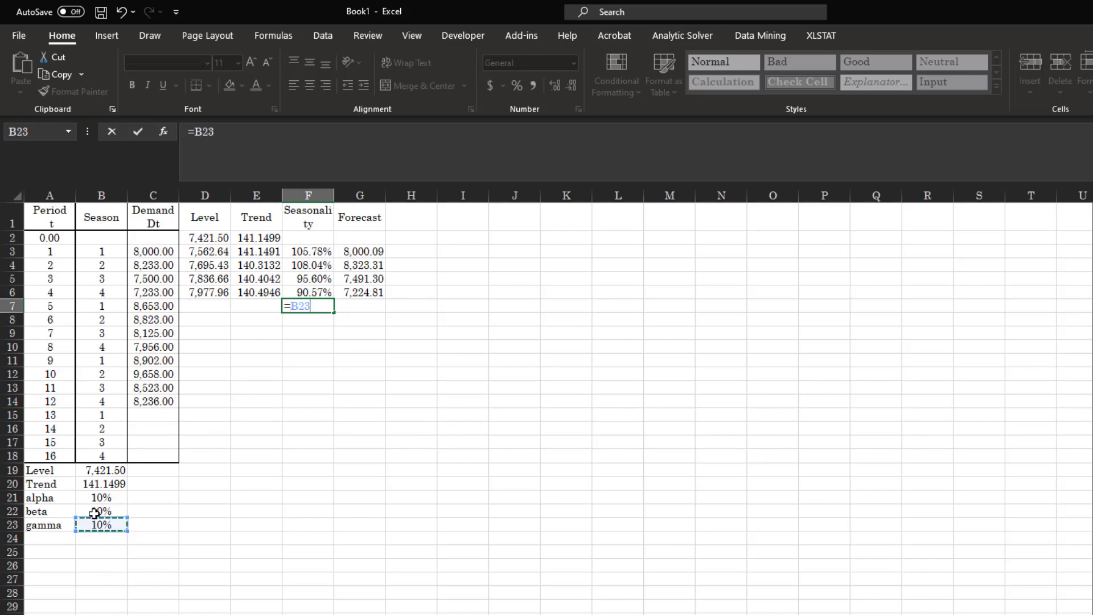
key(F4)
text(*)
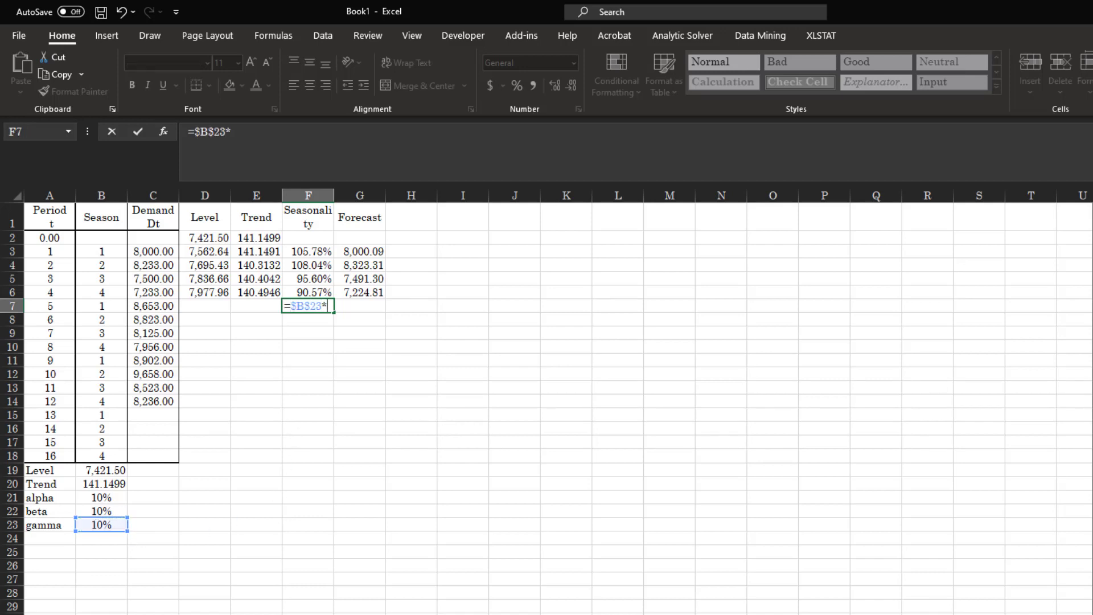
click(148, 252)
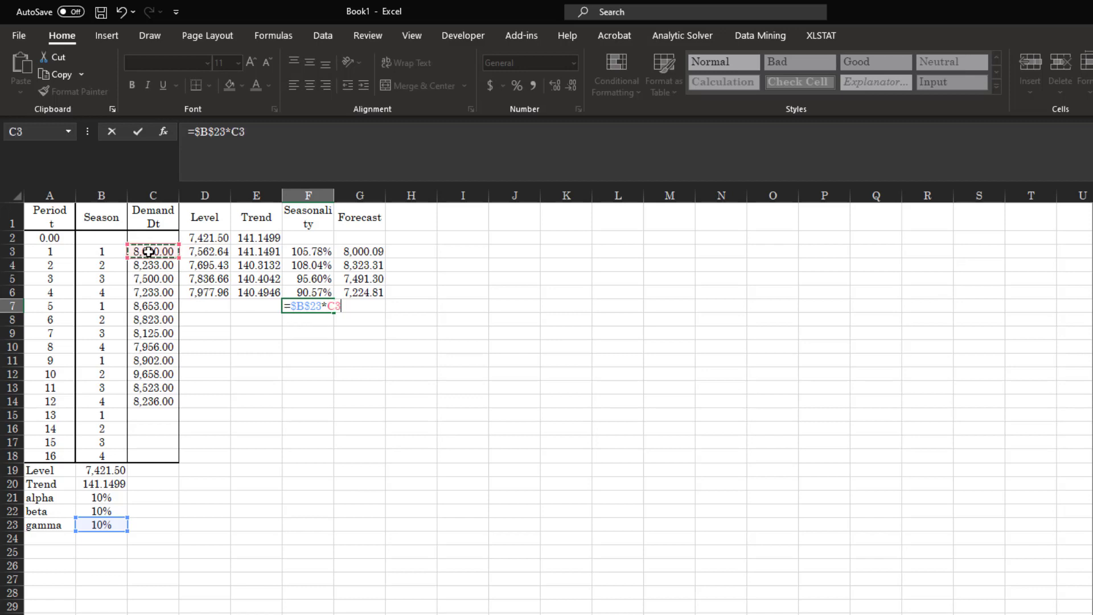
text(/)
click(206, 252)
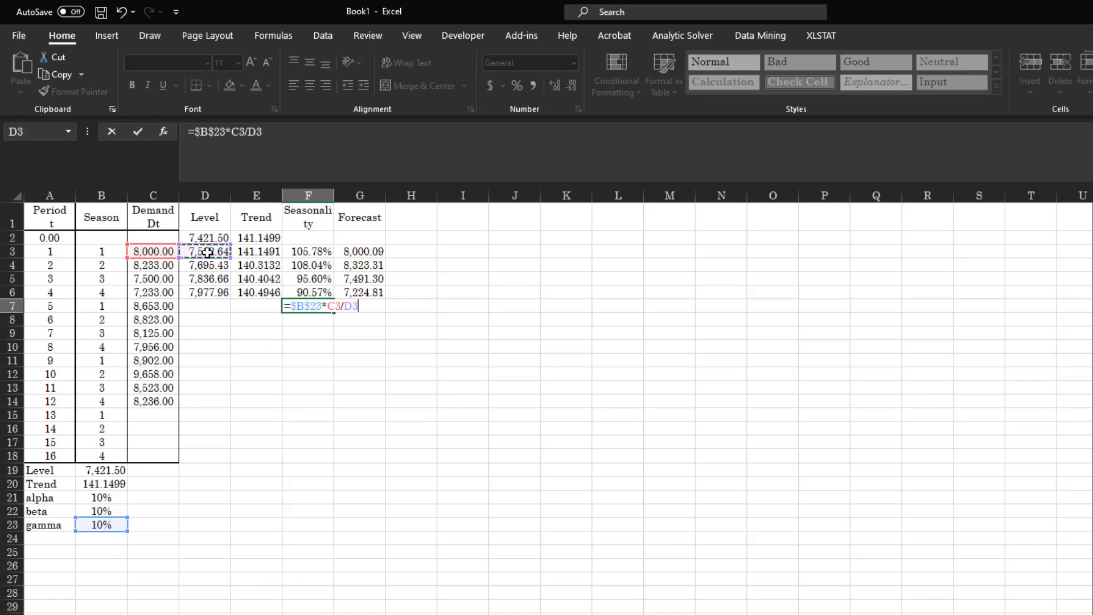
click(352, 157)
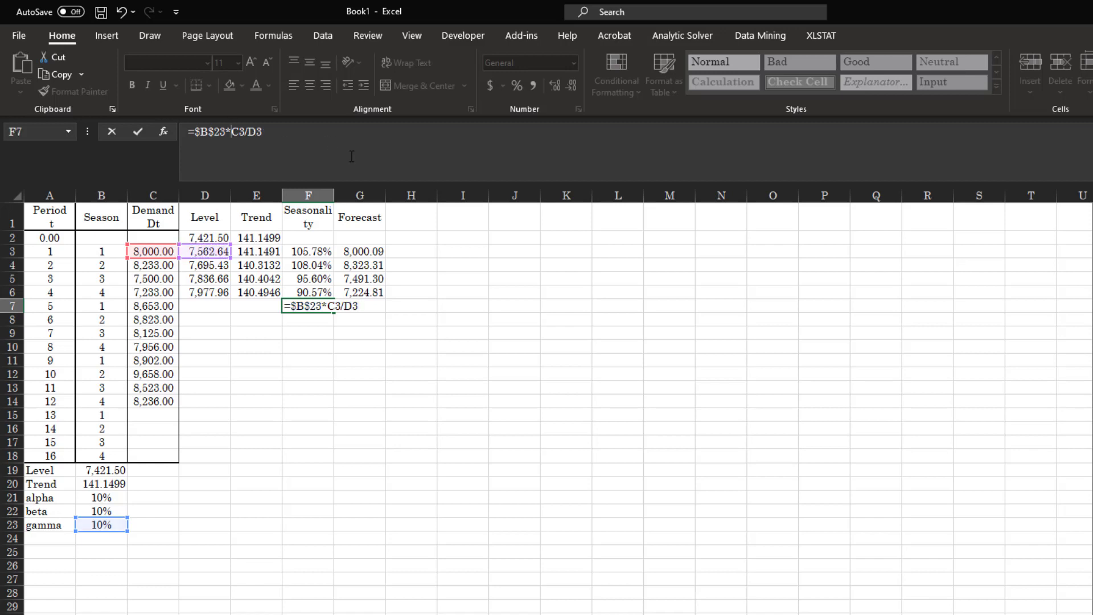
text(()
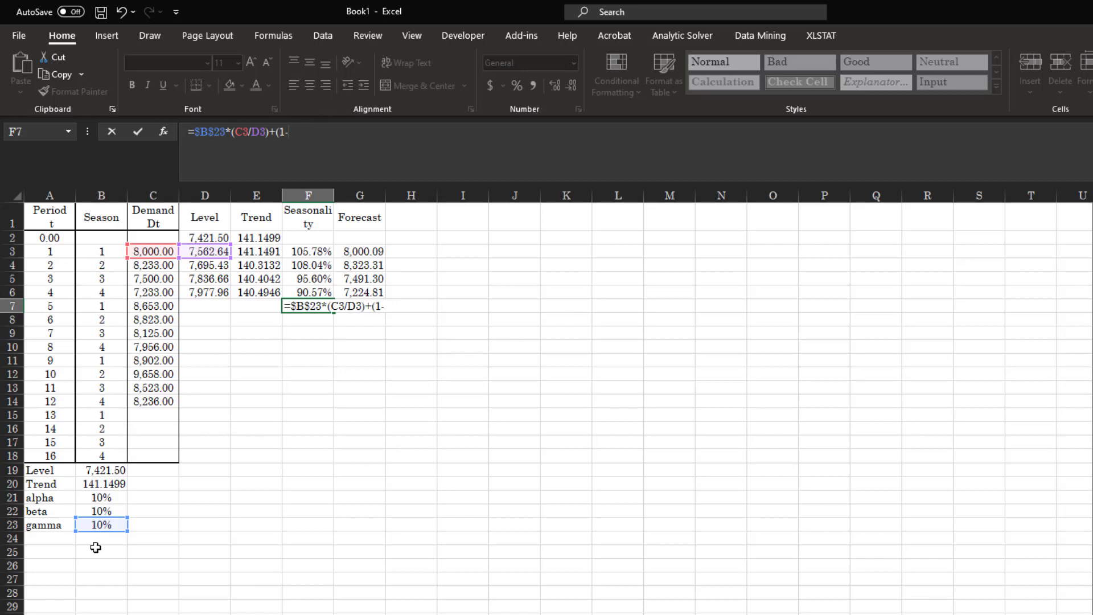
click(110, 525)
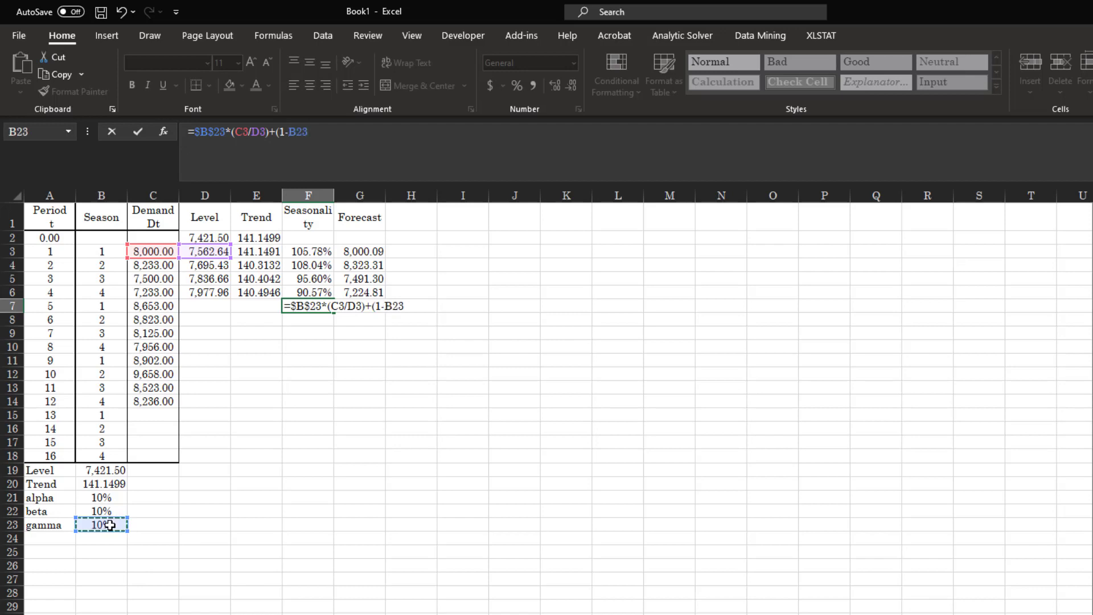
key(F4)
text()*)
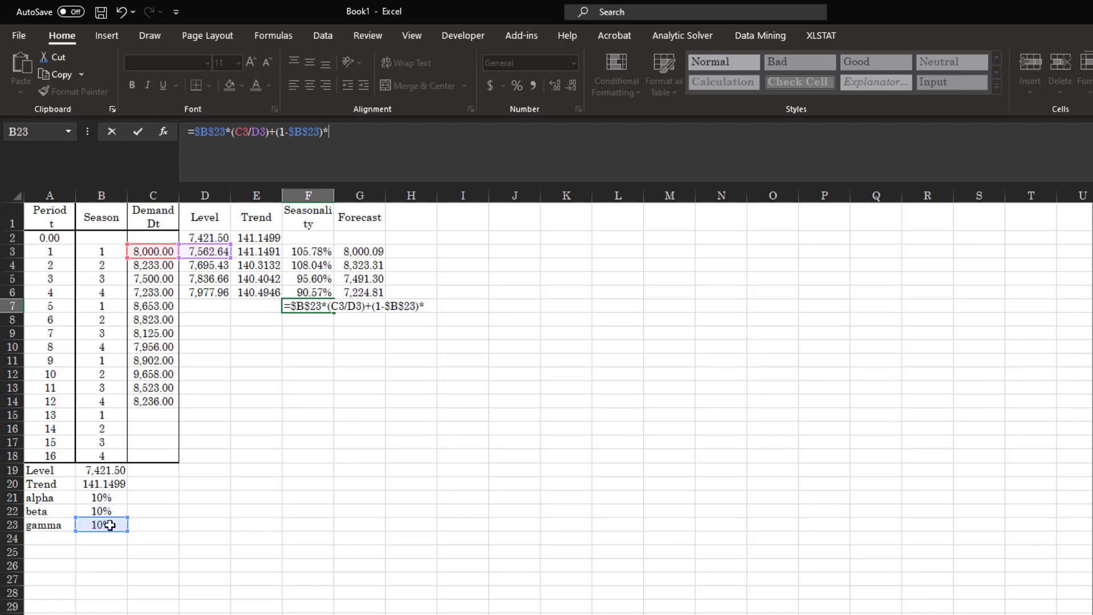
click(326, 252)
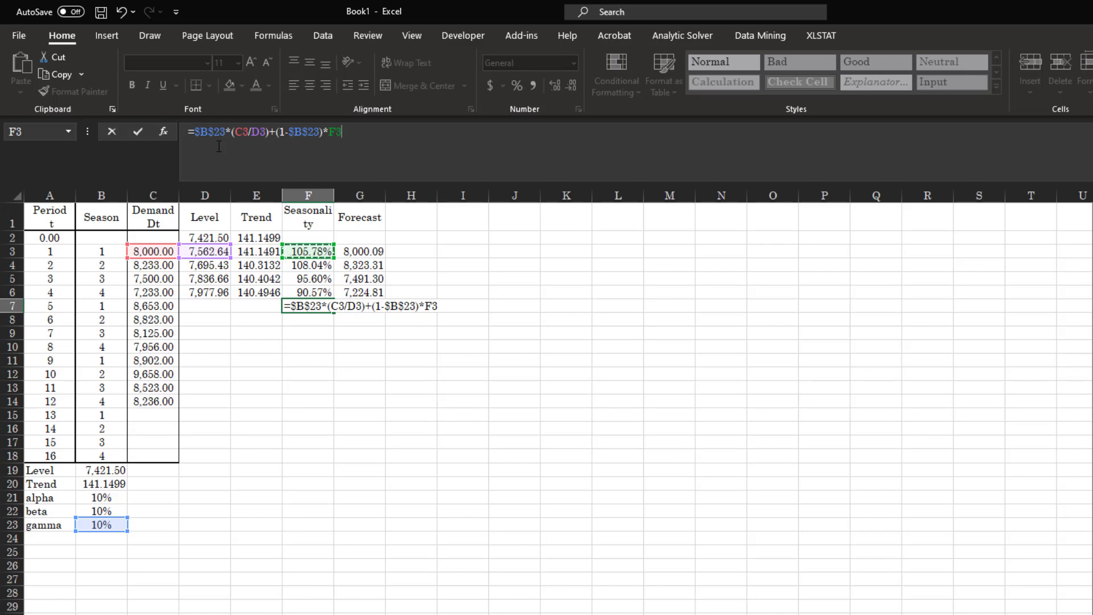
key(Return)
Copy F6's percentage format to F7 with Format Painter, showing 105.78%
click(364, 307)
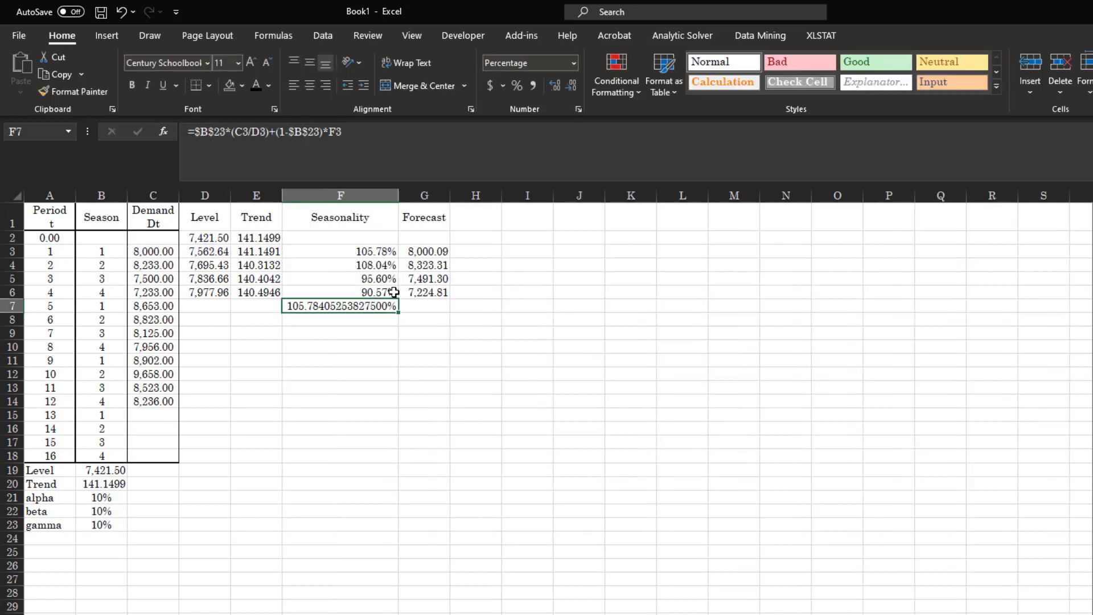
click(393, 292)
click(77, 96)
click(344, 307)
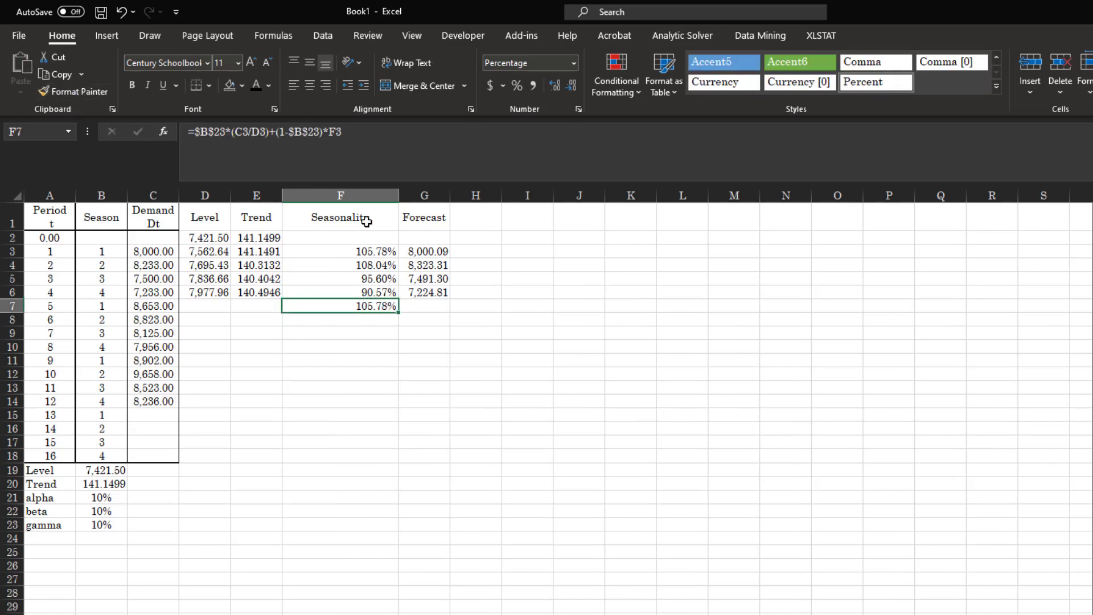
Autofit column F and fill level, trend, seasonality and forecast formulas down through period 12
double_click(399, 195)
click(391, 296)
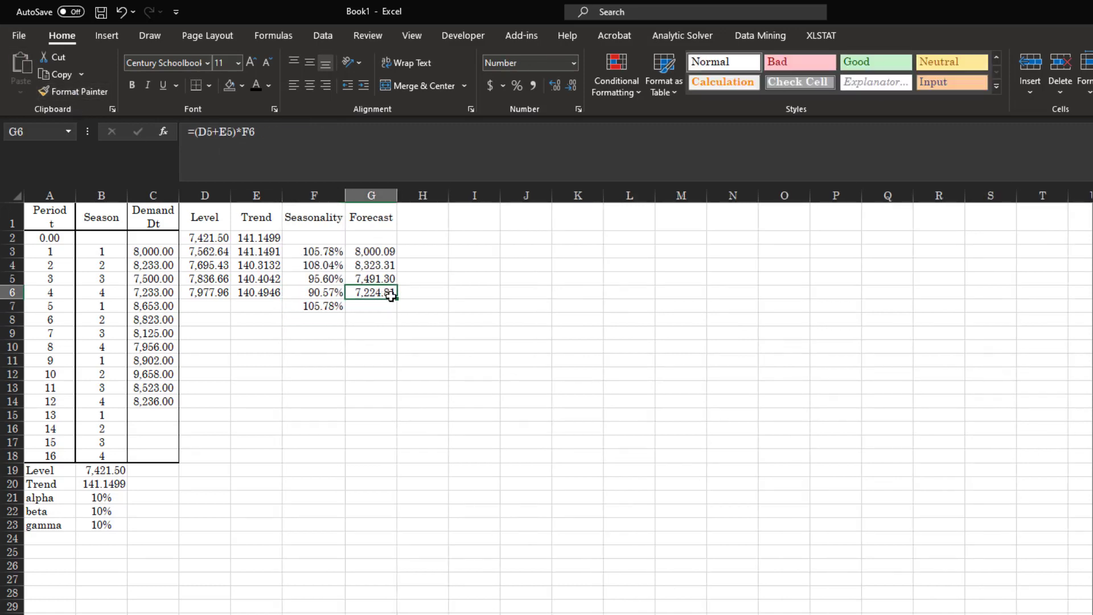
drag(399, 307, 401, 319)
drag(216, 292, 288, 313)
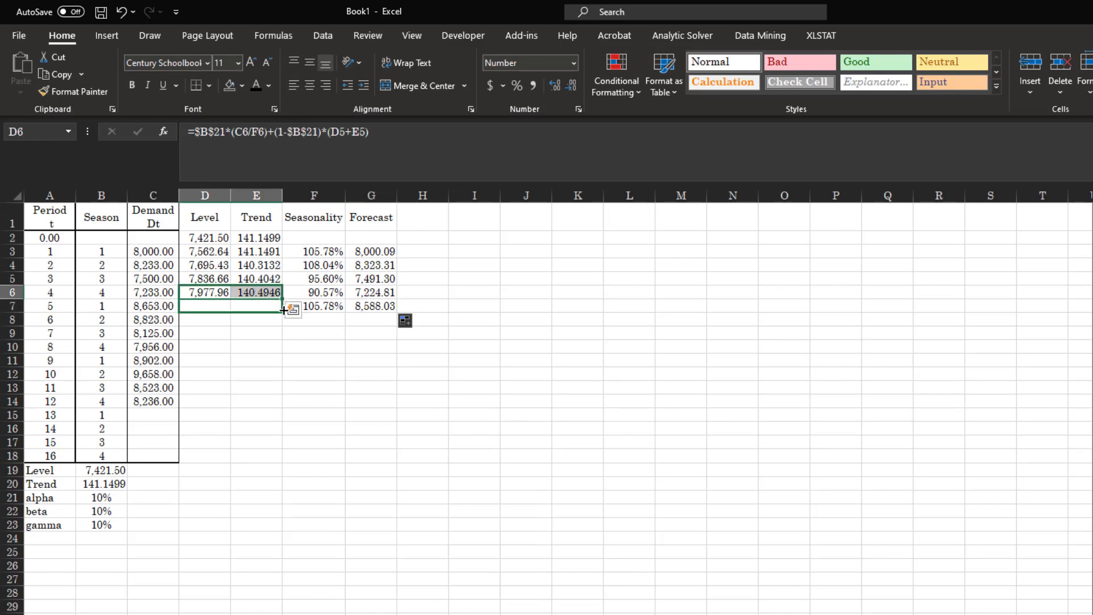
click(202, 308)
drag(202, 307, 390, 408)
click(381, 402)
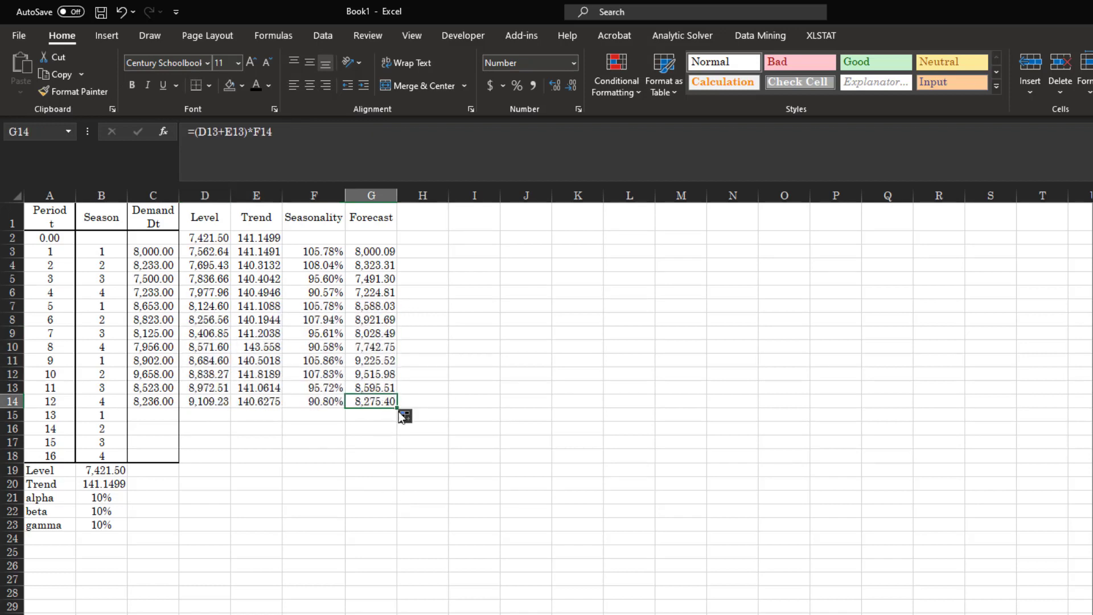
Extend seasonality to periods 13–16 and set the period-13 forecast in G15 to 9,760.52
drag(398, 406, 382, 419)
double_click(380, 417)
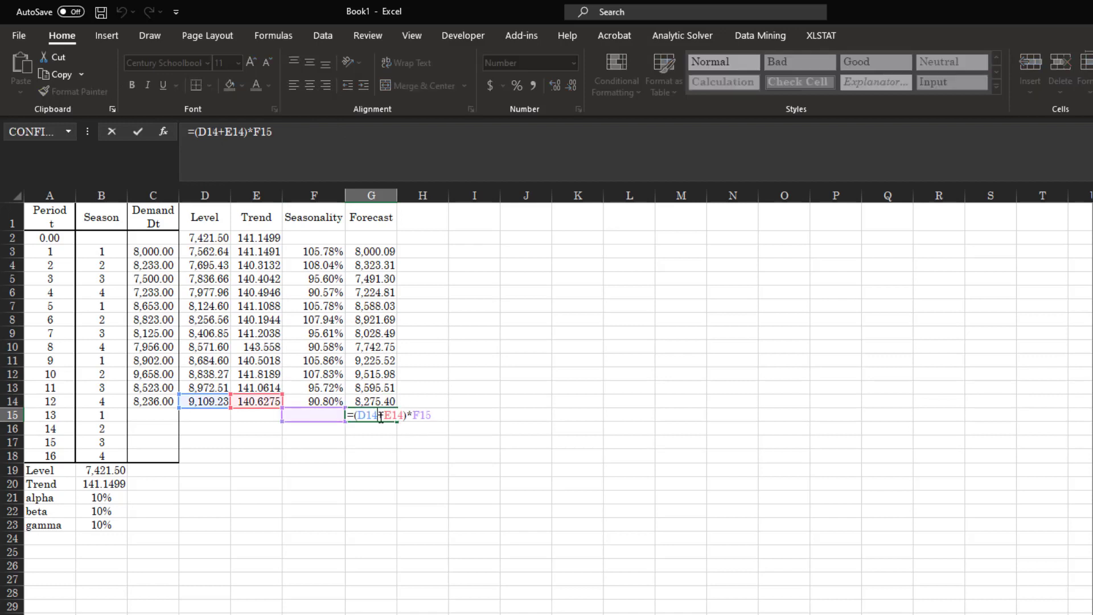
click(313, 401)
drag(344, 408, 347, 465)
double_click(377, 414)
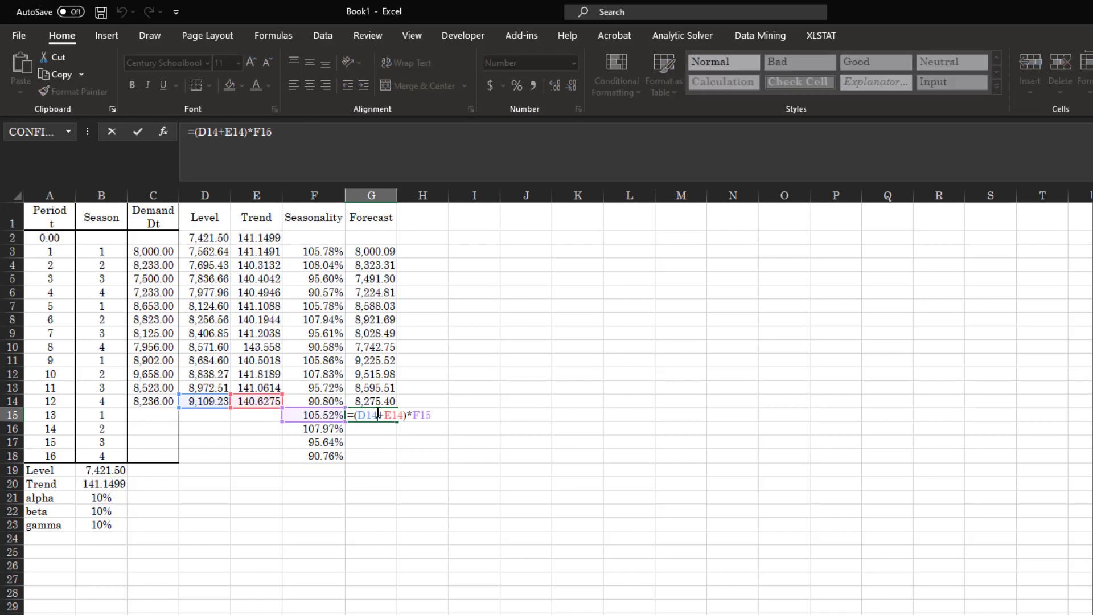
key(Return)
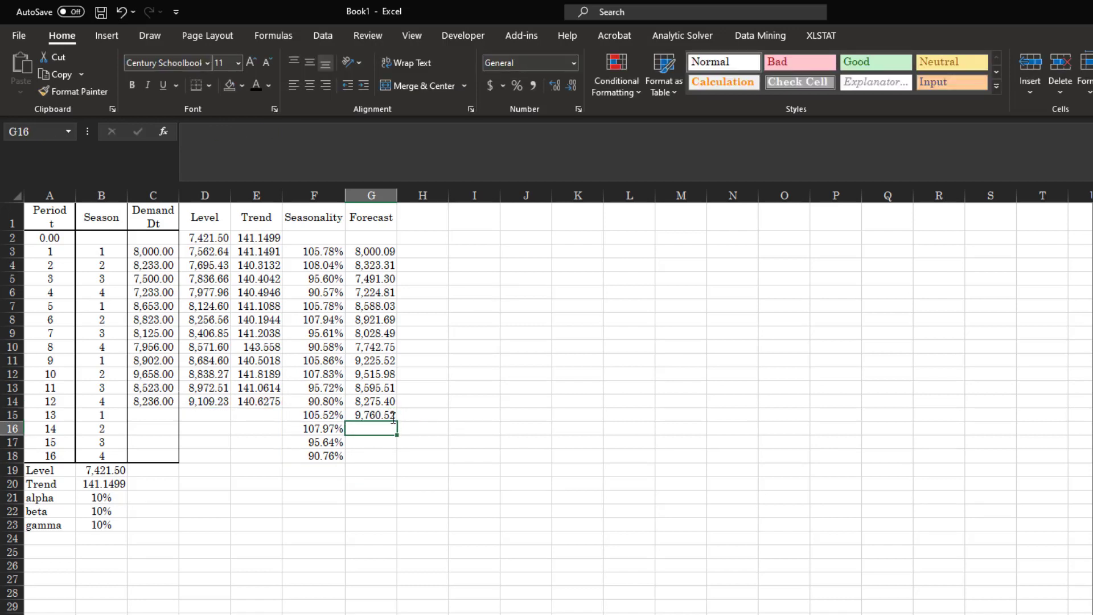
click(370, 416)
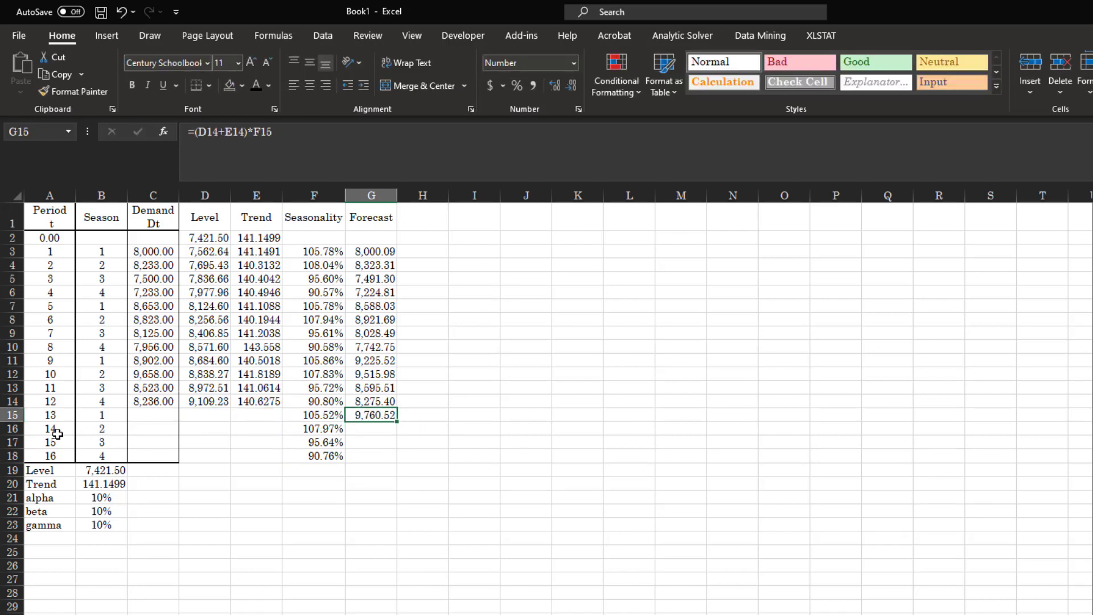
Copy the period-13 forecast into G16 and lock its level reference to $D$14
drag(52, 430, 255, 430)
click(383, 417)
drag(397, 422, 397, 434)
click(380, 429)
double_click(381, 429)
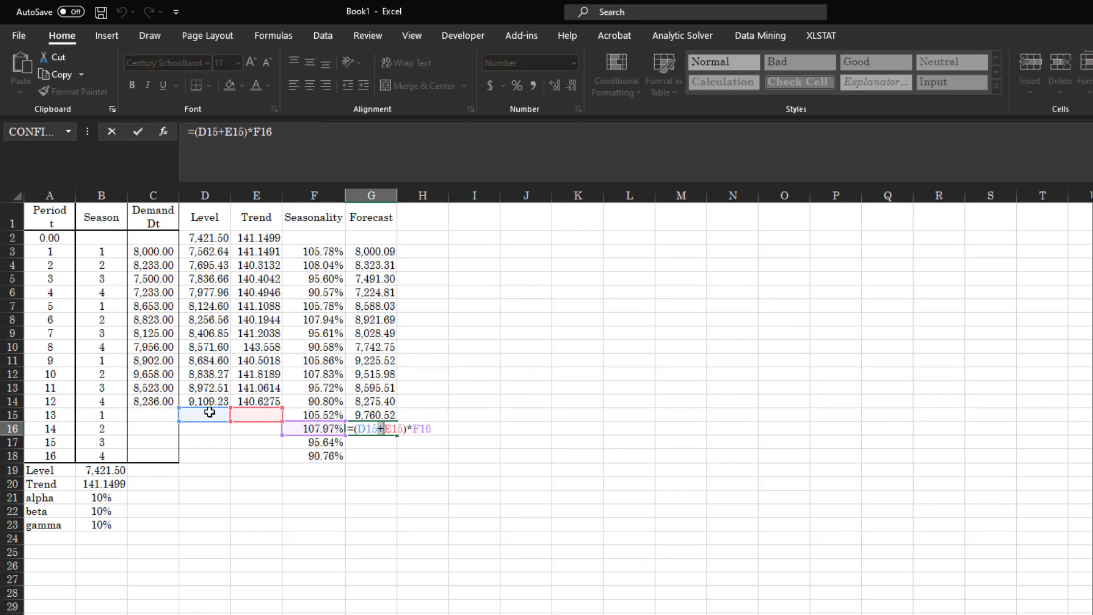
drag(210, 409, 212, 405)
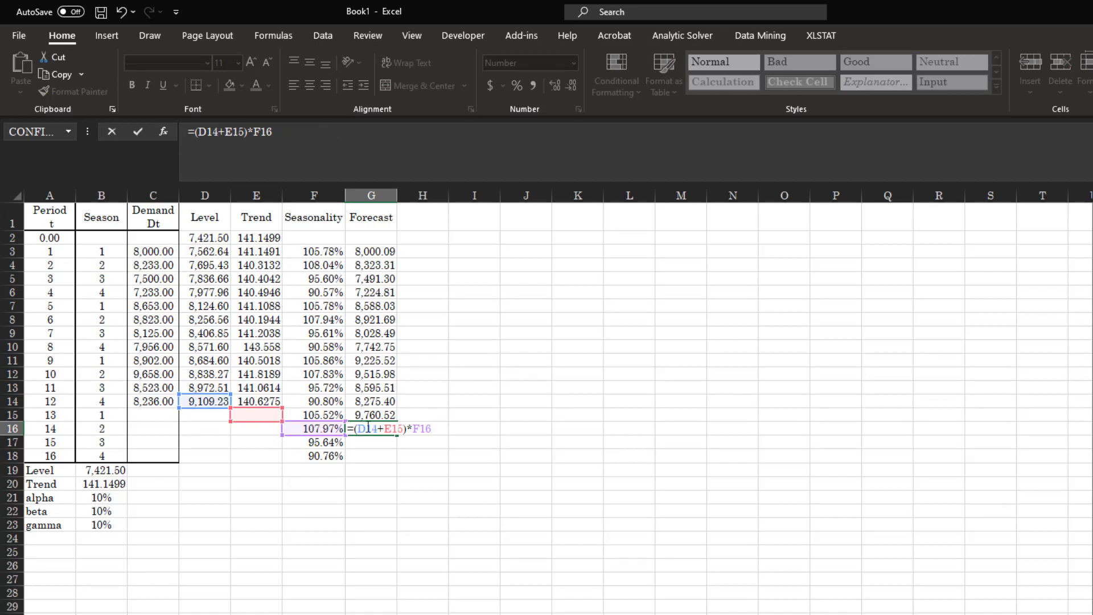
click(368, 428)
key(F4)
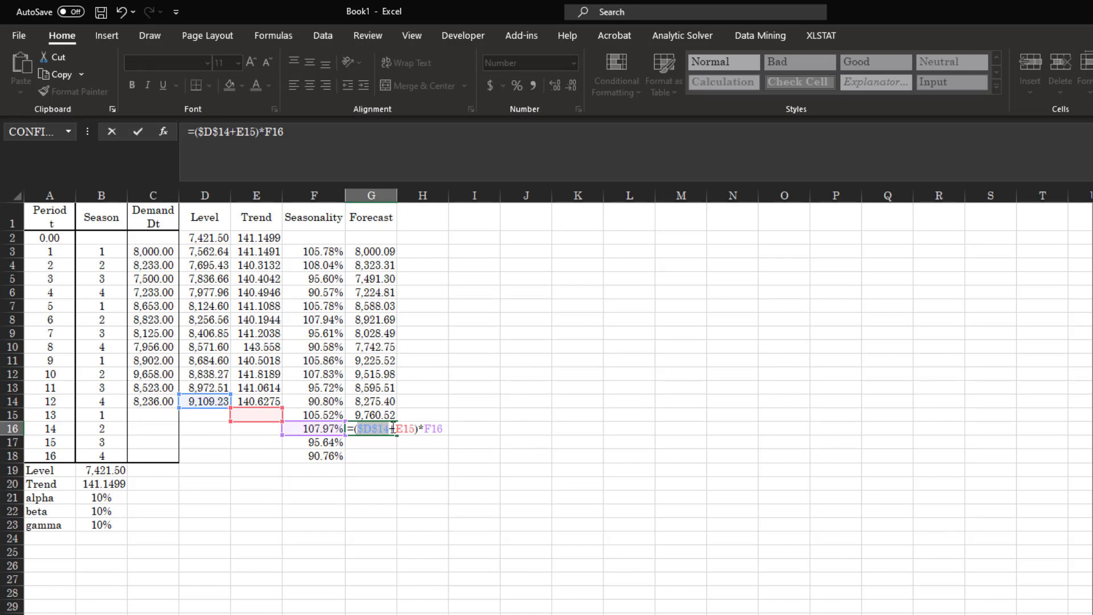
Add B16 times the absolute trend $E$14 to the level, giving a 10,139.21 forecast
click(392, 429)
click(105, 427)
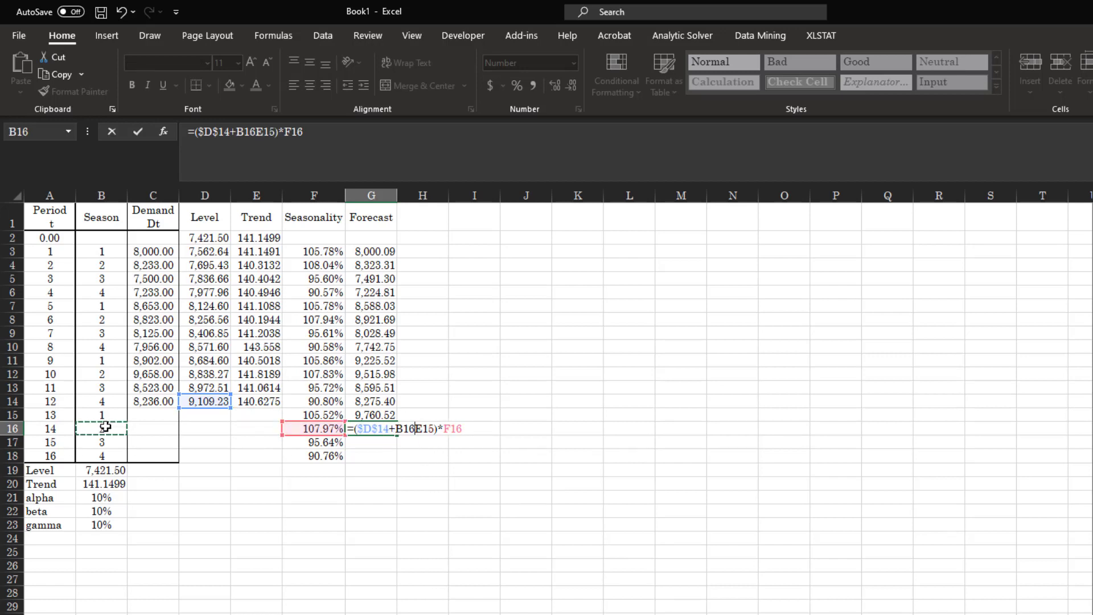
text(*)
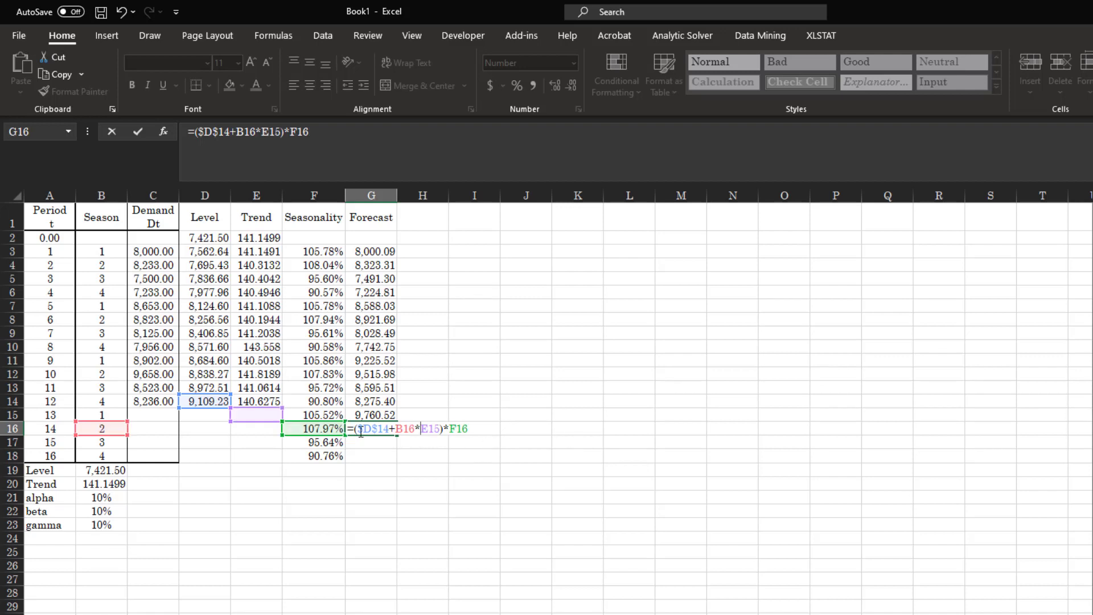
click(249, 404)
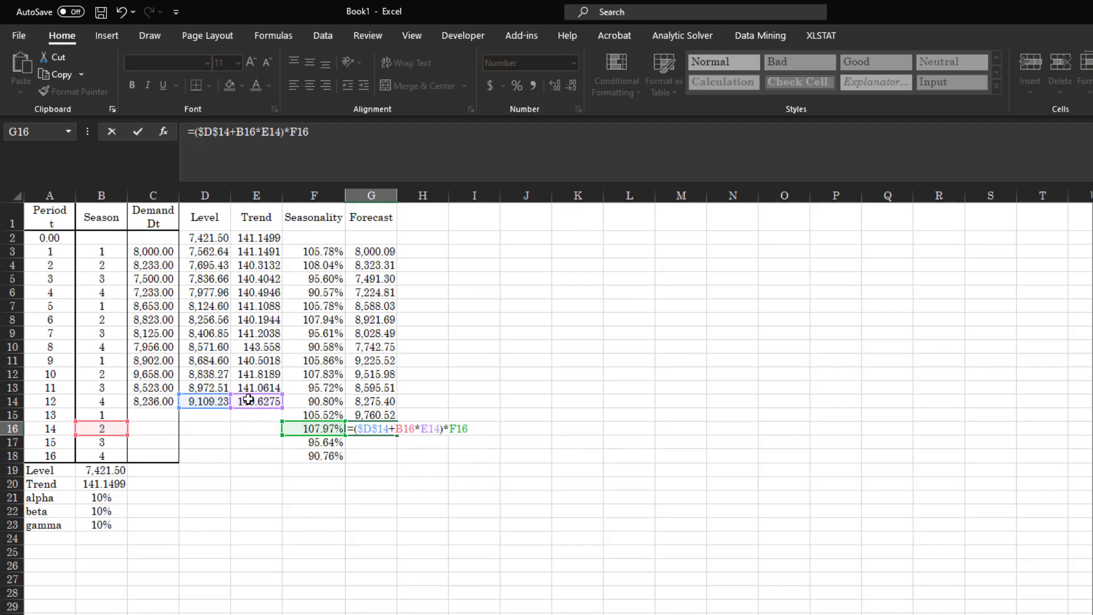
key(F4)
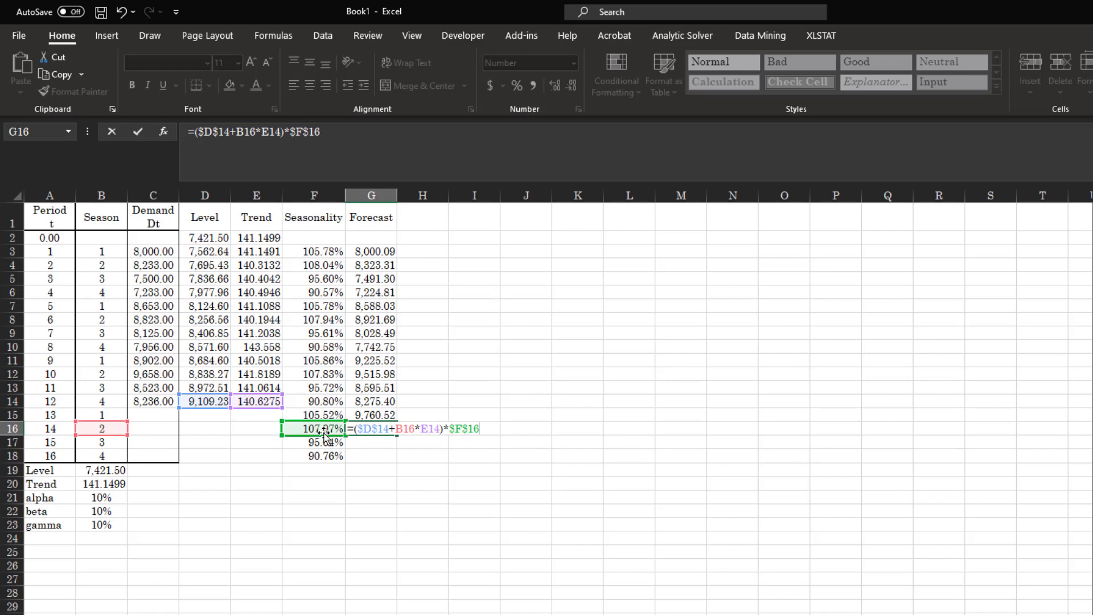
double_click(431, 428)
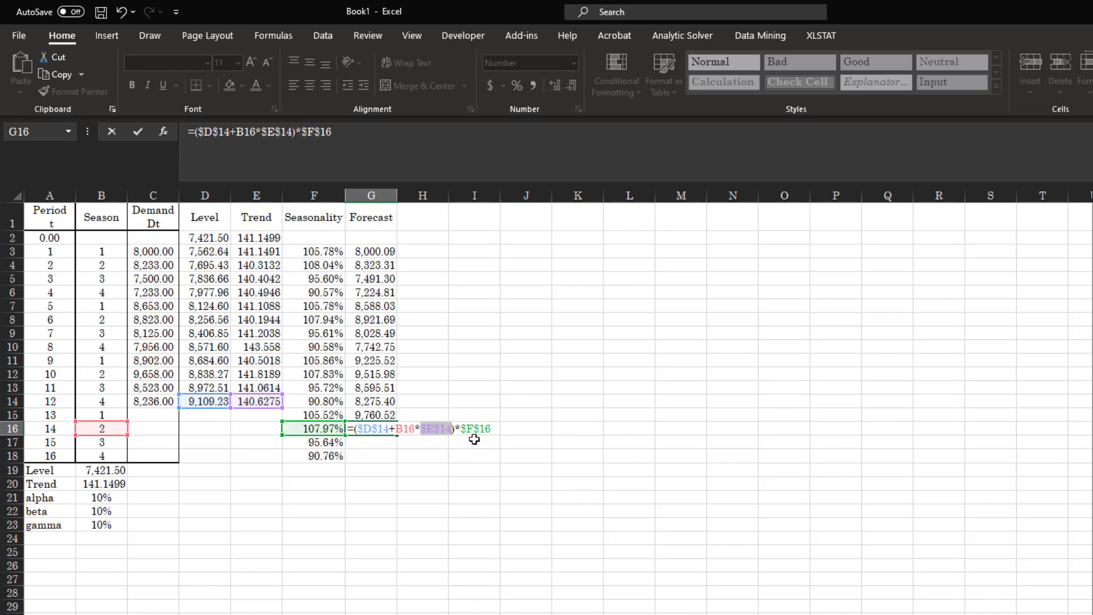
key(F4)
key(F4)
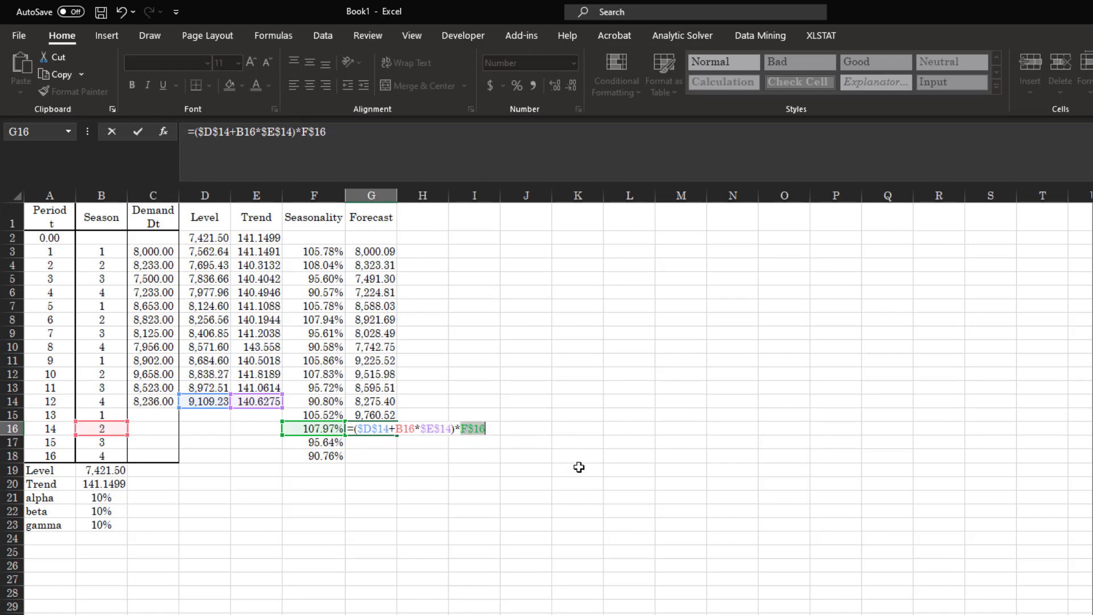
key(F4)
key(Return)
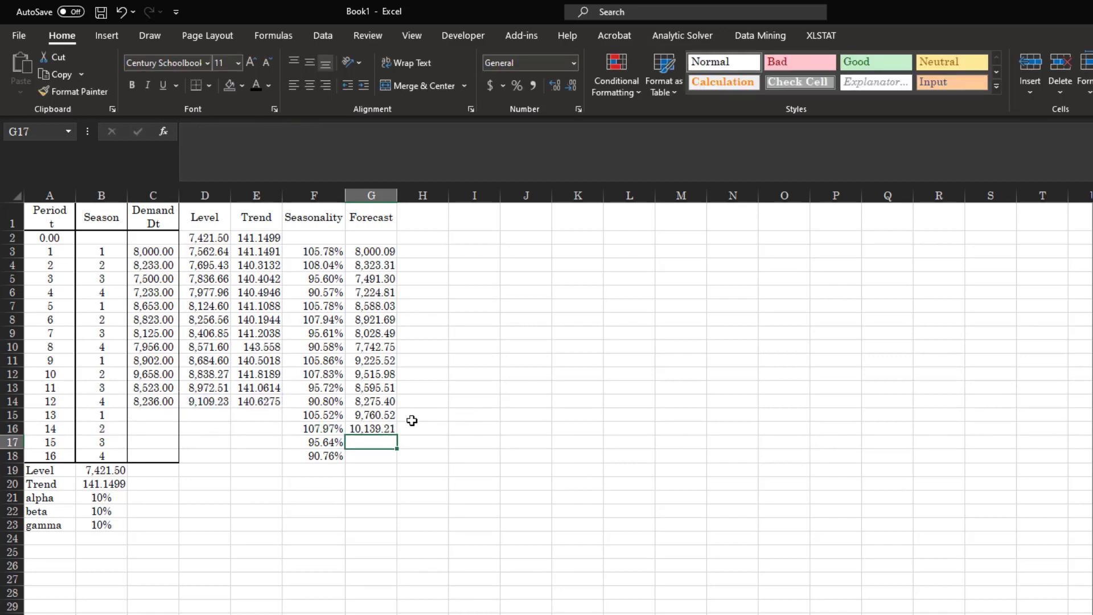
Extend the forecast to periods 15 and 16 (9,116.01 and 8,778.47)
click(394, 428)
drag(398, 450, 404, 467)
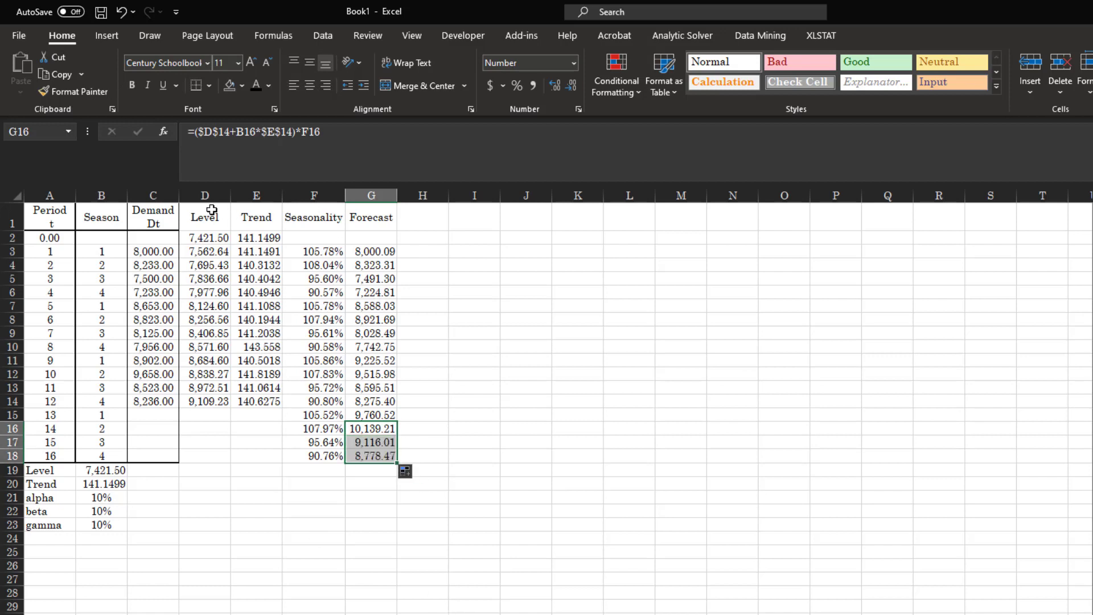
drag(216, 215, 370, 455)
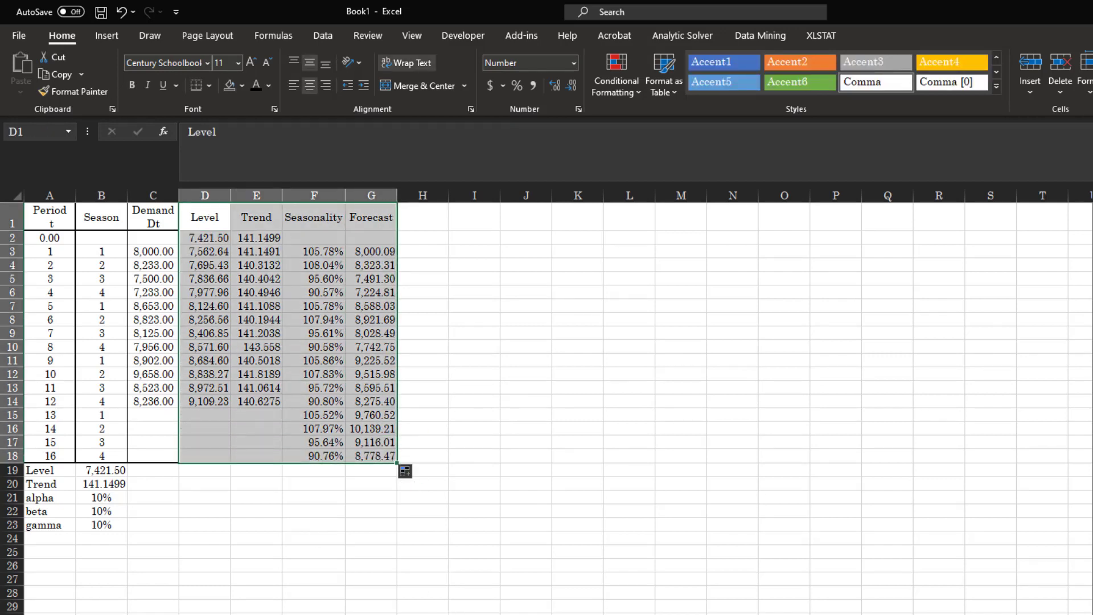
Keep the two-decimal trend formatting via undo/redo and select H1 beside the Forecast header
key(ctrl+z)
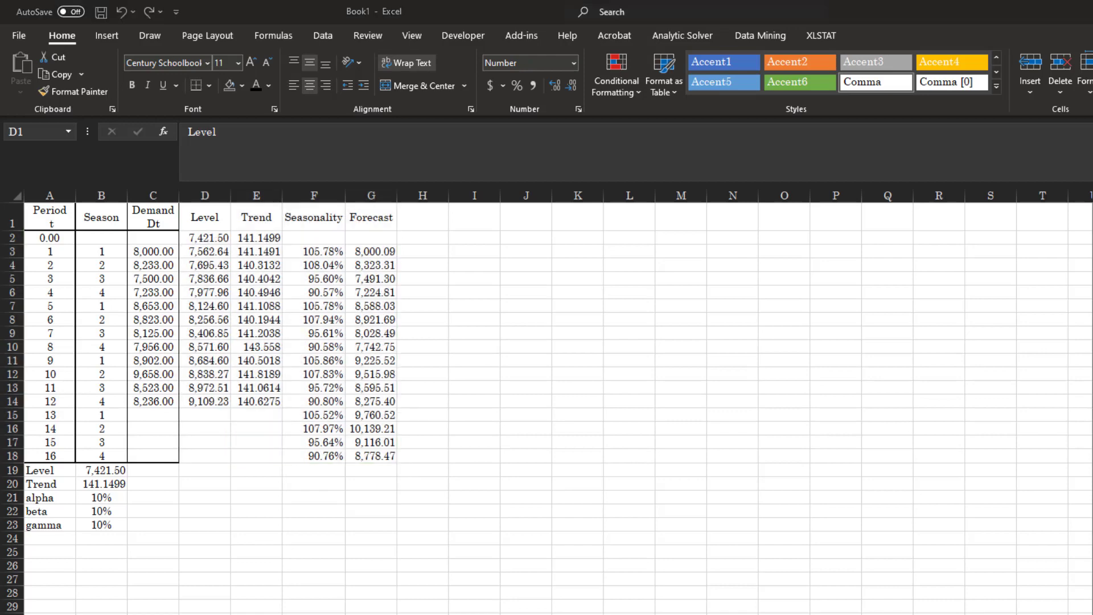
key(ctrl+y)
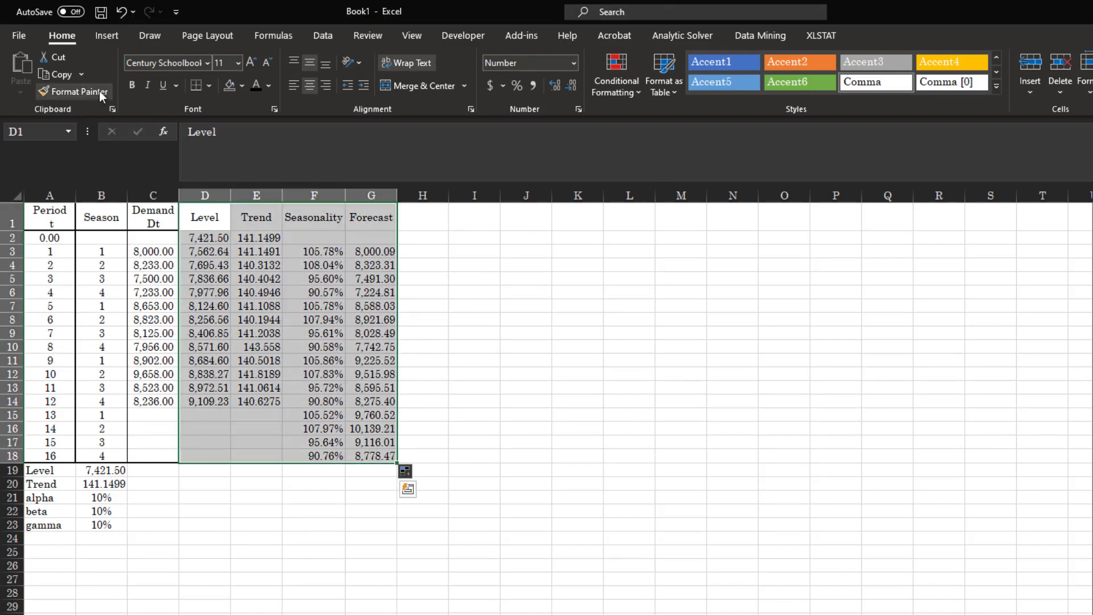
key(ctrl+z)
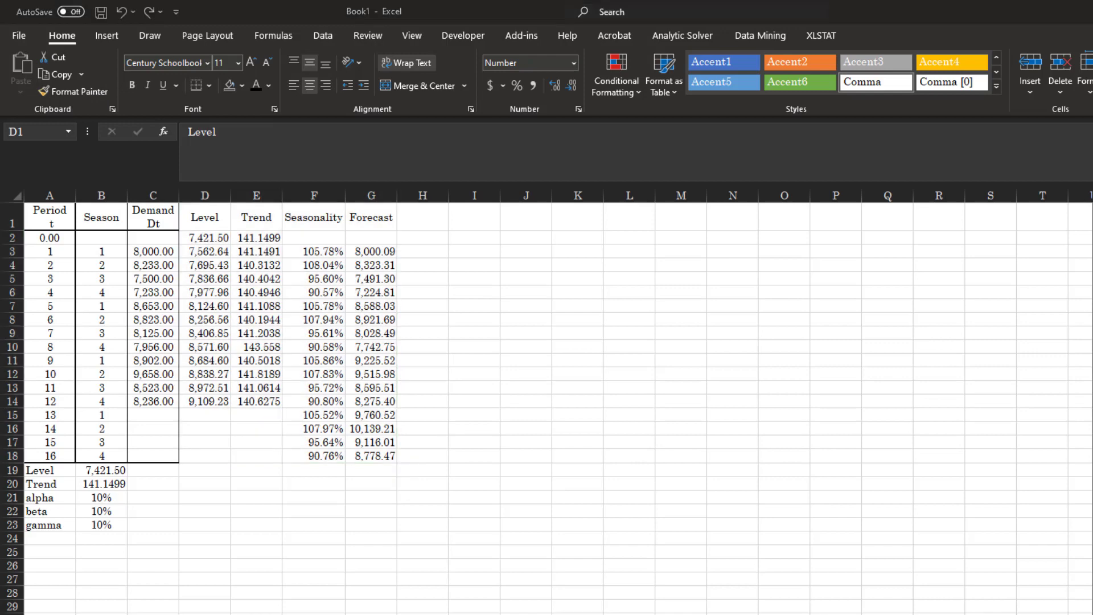
key(ctrl+y)
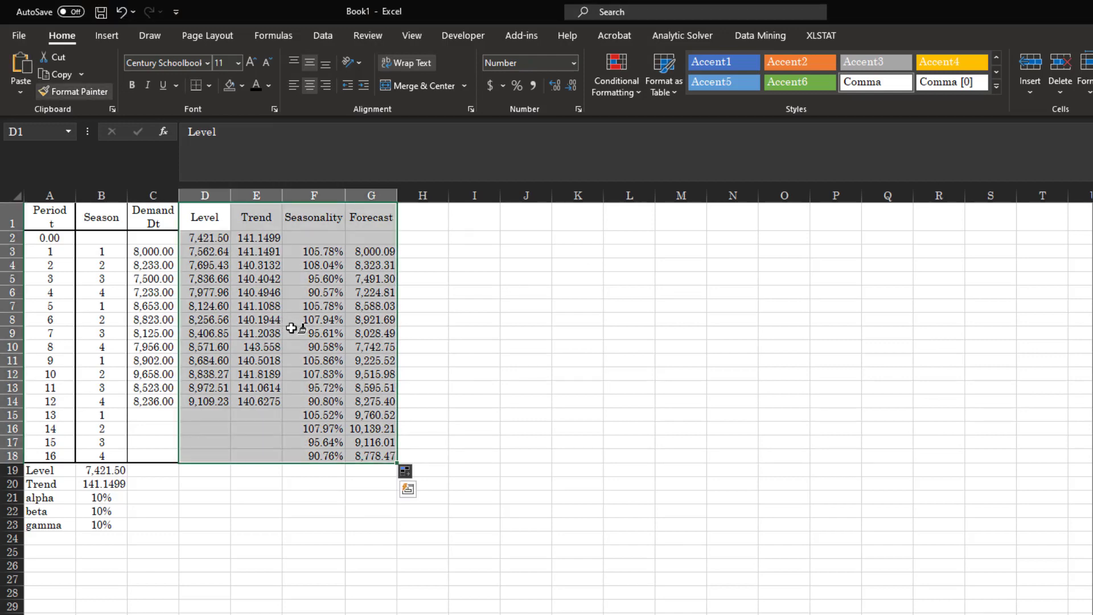
click(473, 428)
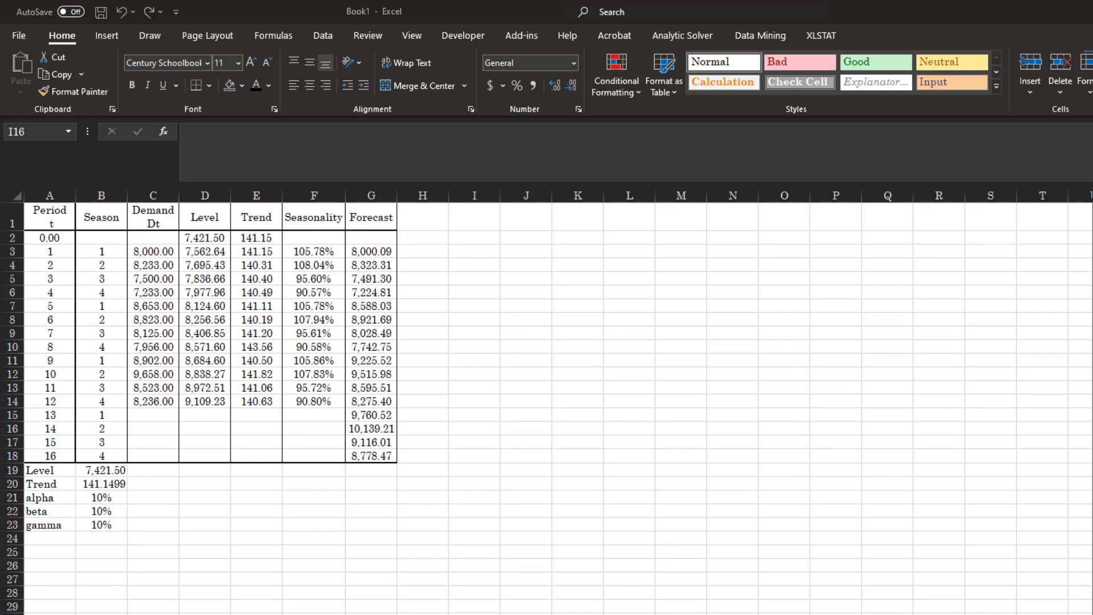
click(427, 211)
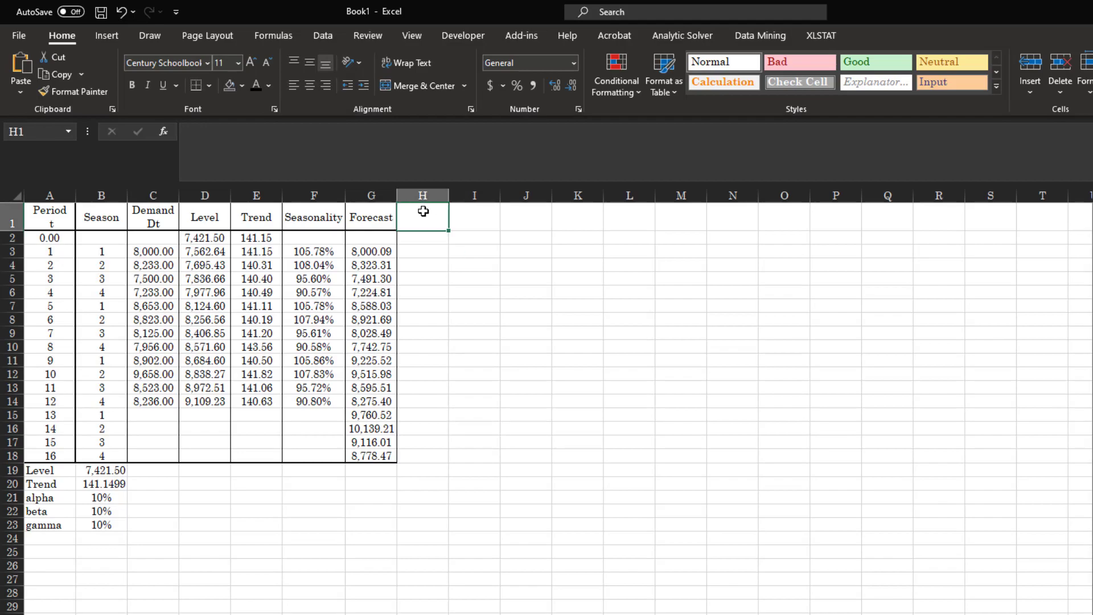
Paste the error-metric columns at H1 and autofit column I, giving MAD 96.51 in L19
right_click(428, 211)
click(447, 269)
click(512, 527)
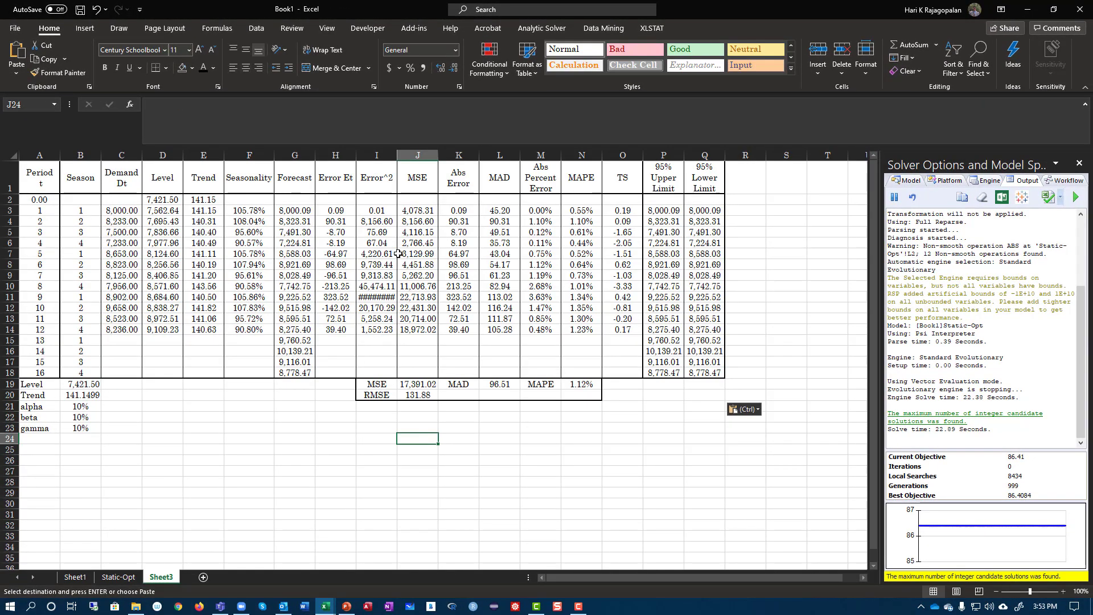
double_click(398, 157)
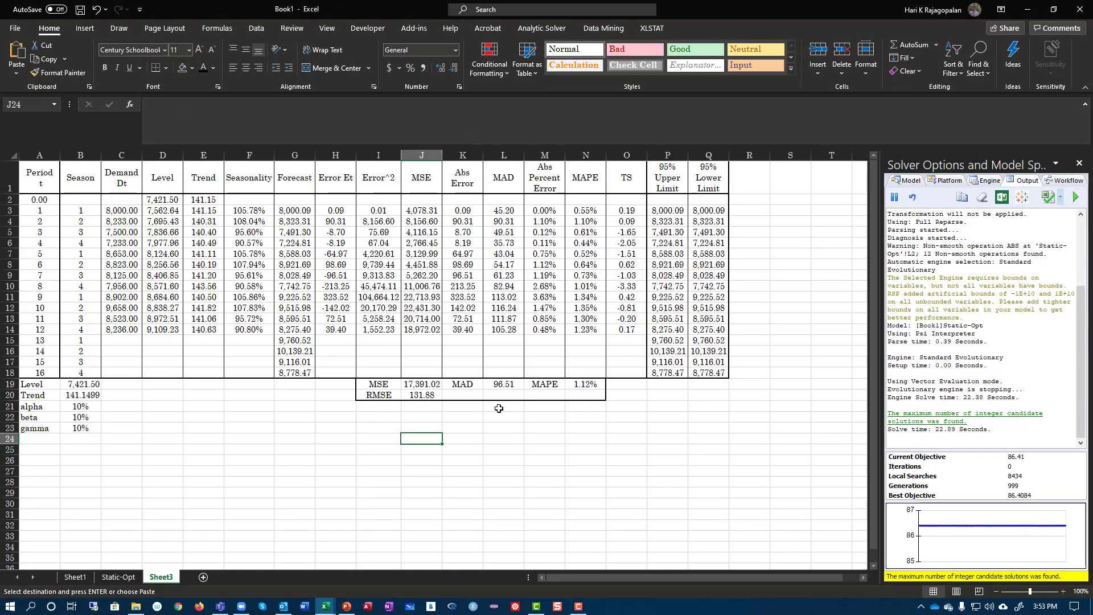
click(504, 385)
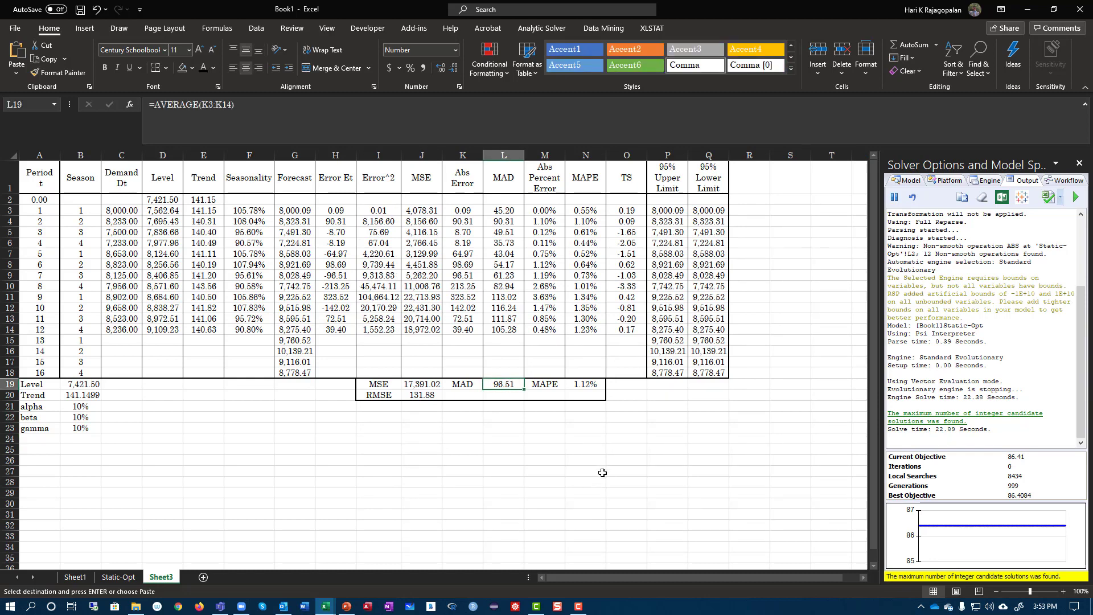
Duplicate Sheet3 as Sheet3 (2) placed at the end of the workbook
right_click(163, 580)
click(200, 469)
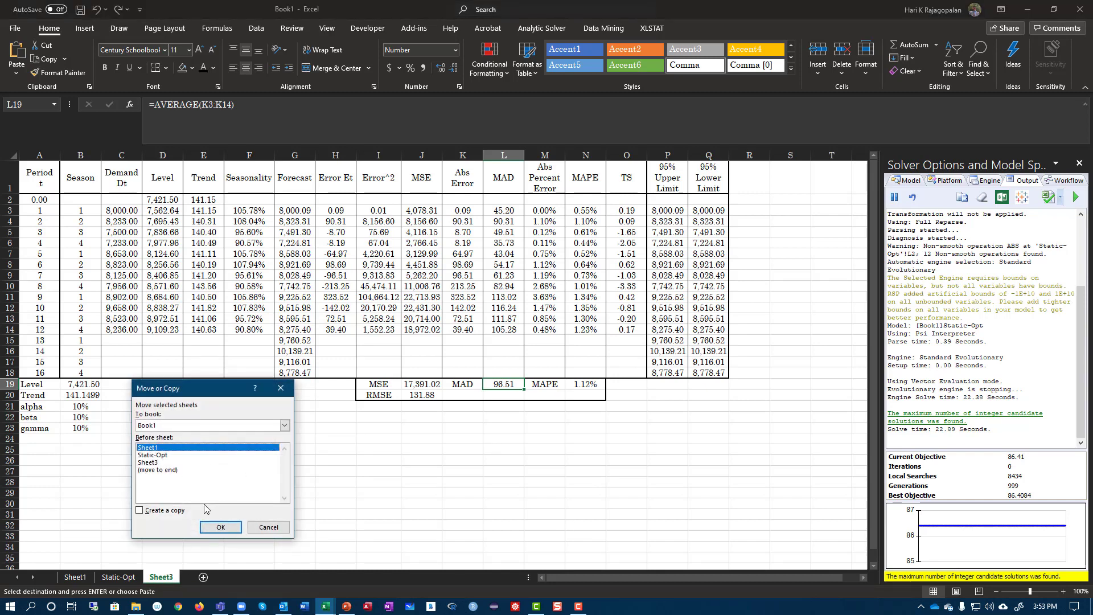
click(157, 470)
click(140, 510)
click(220, 527)
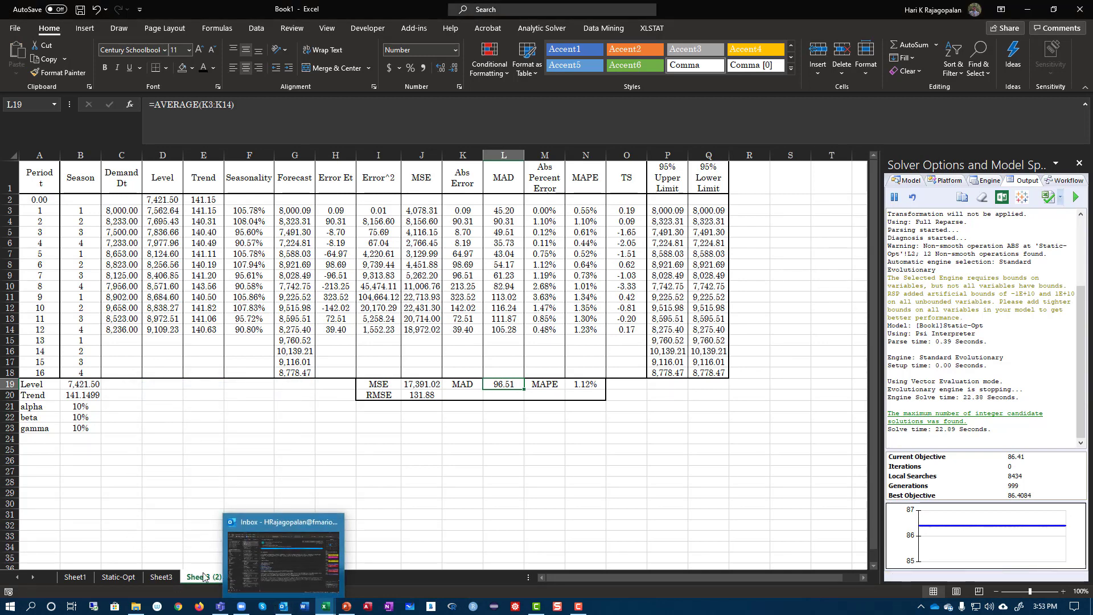
drag(80, 407, 80, 428)
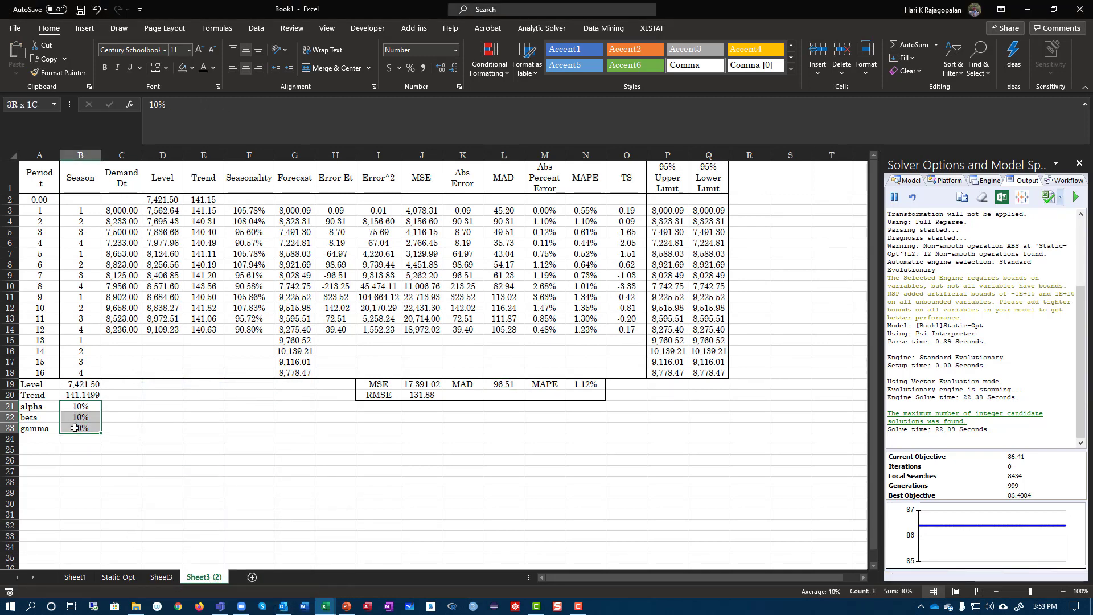
Set the Solver objective to minimise the MAD in L19
click(501, 386)
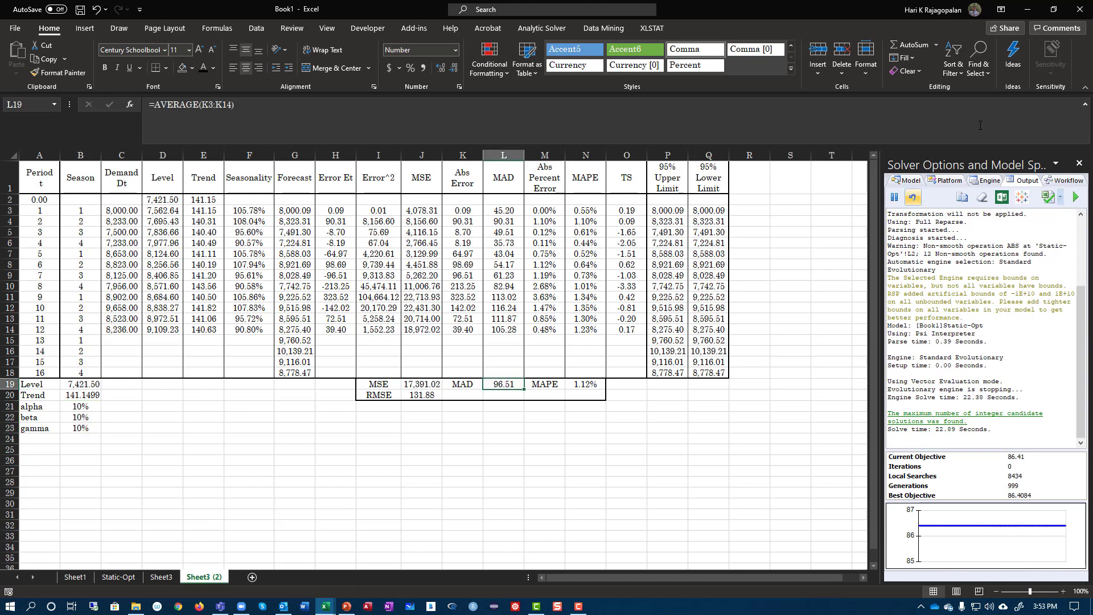
click(912, 181)
click(895, 224)
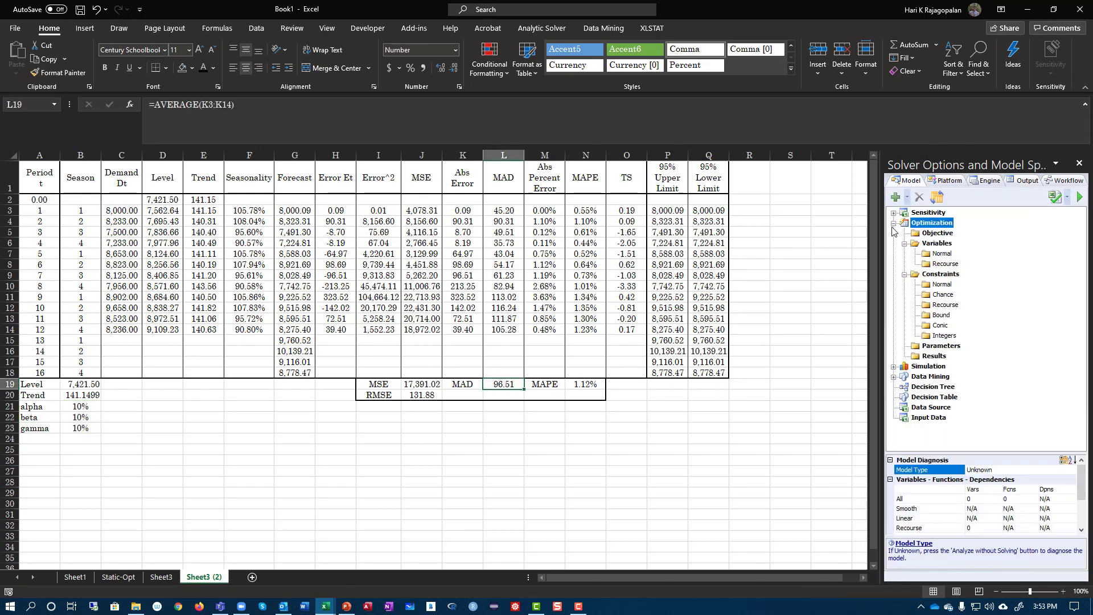
click(939, 233)
click(896, 197)
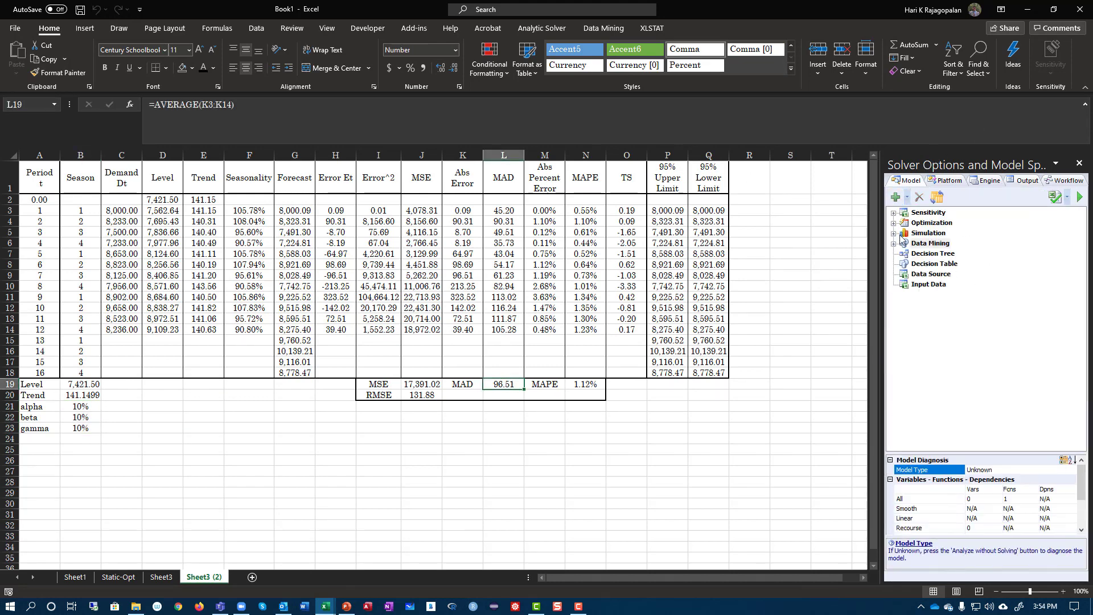
click(894, 222)
double_click(946, 244)
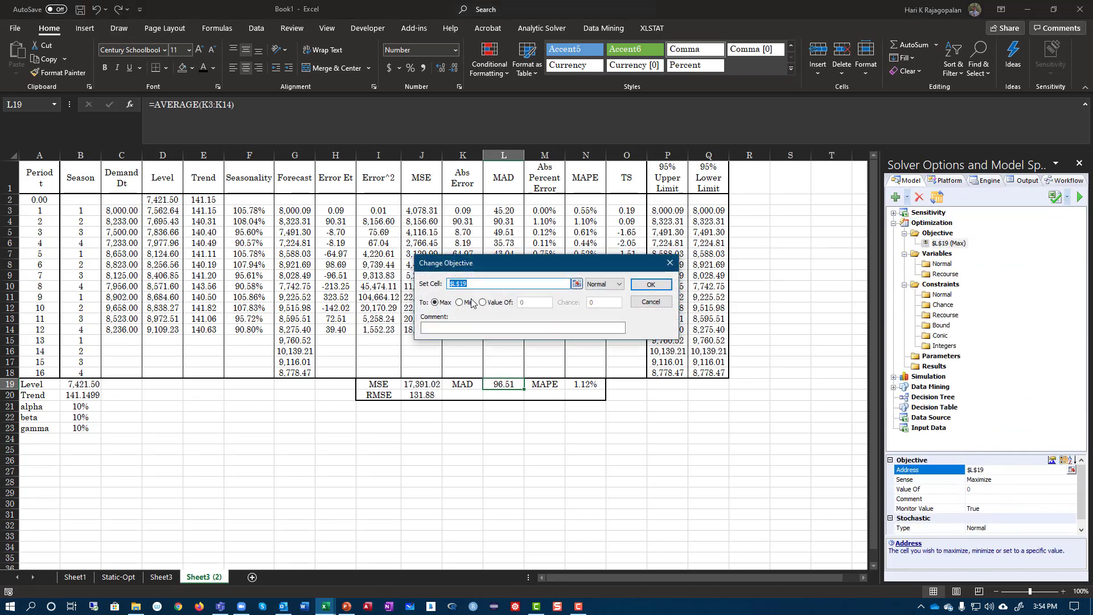
click(468, 302)
click(651, 285)
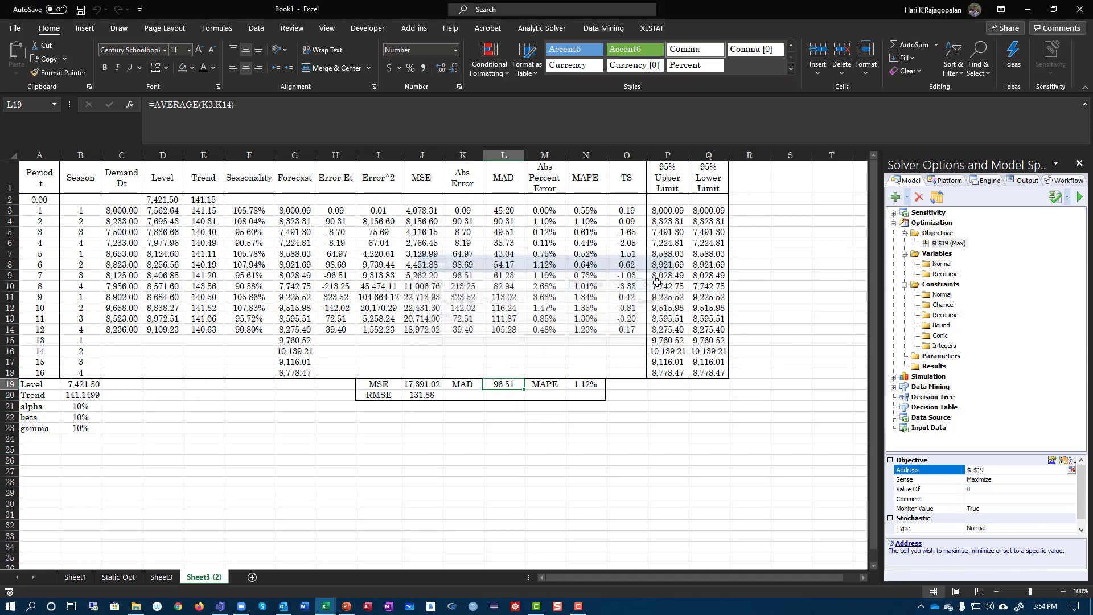
Add alpha, beta and gamma in B21:B23 as decision variables
click(898, 225)
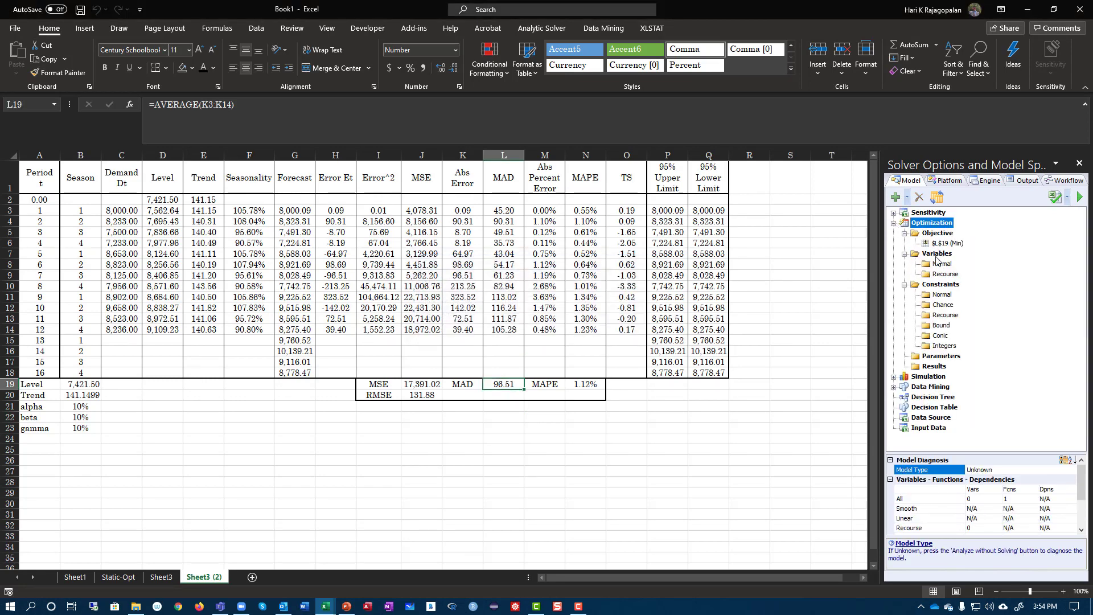
click(936, 256)
drag(80, 408, 84, 429)
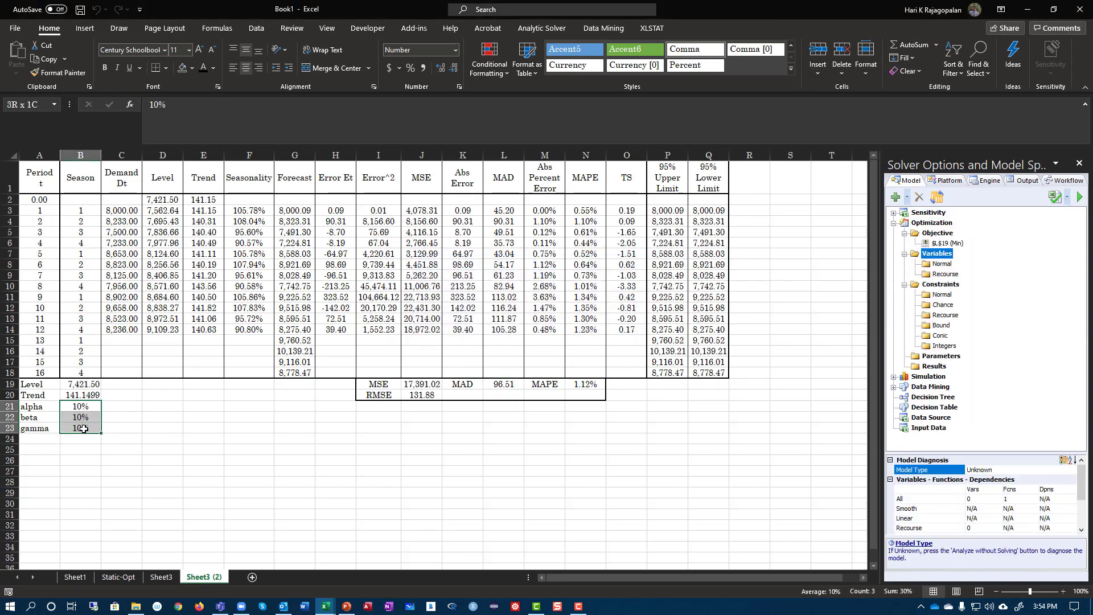
click(895, 196)
Constrain B21:B23 to <= 1 and >= 0, then start the solve
click(942, 304)
click(895, 196)
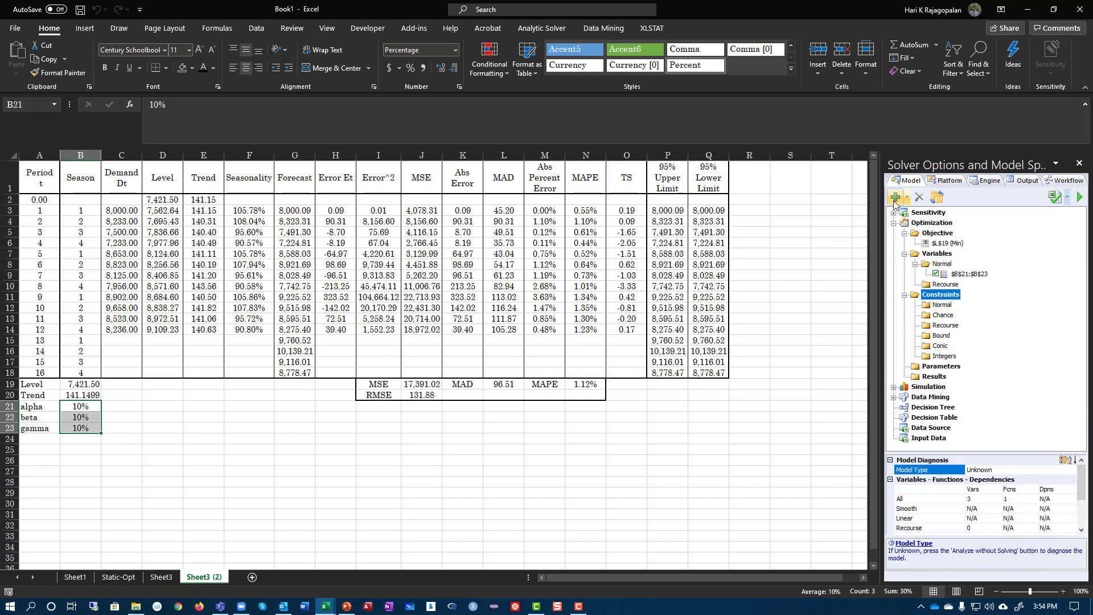
click(570, 291)
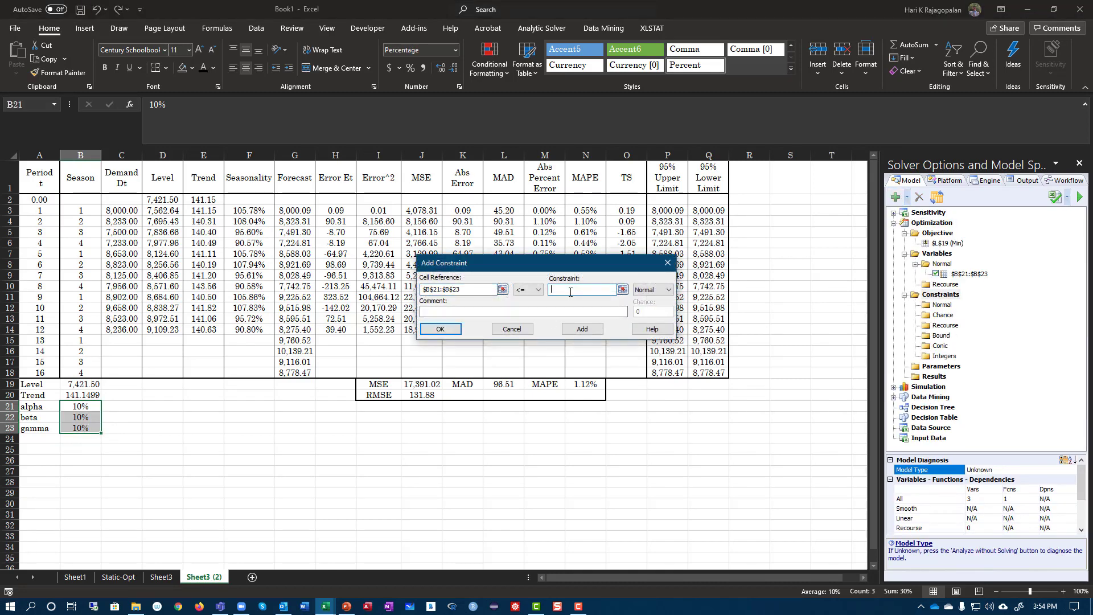
text(1)
click(582, 329)
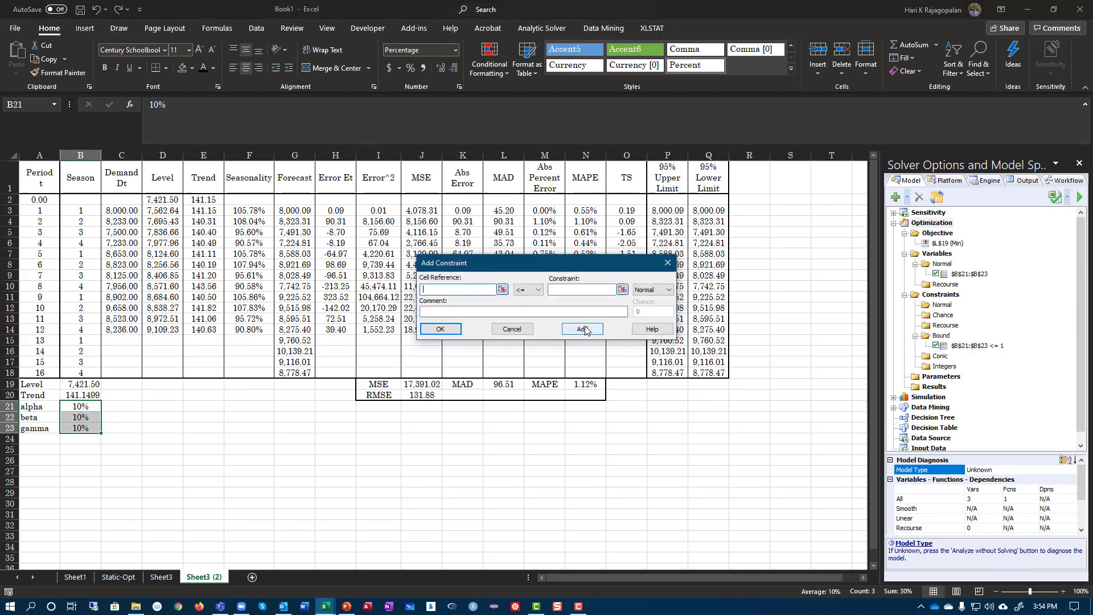
drag(81, 407, 83, 428)
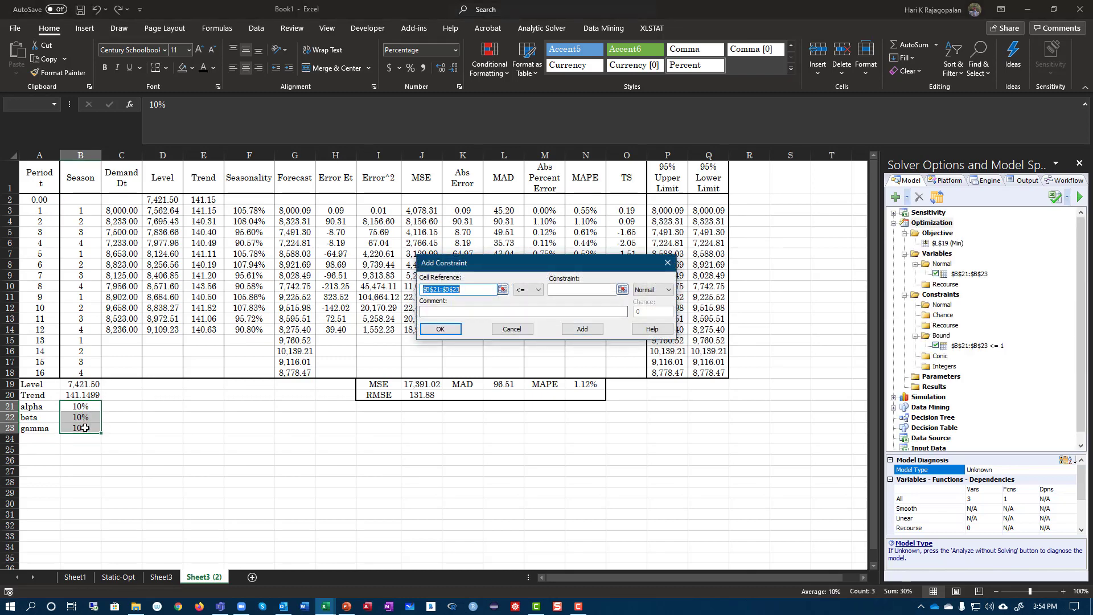
click(528, 290)
click(526, 320)
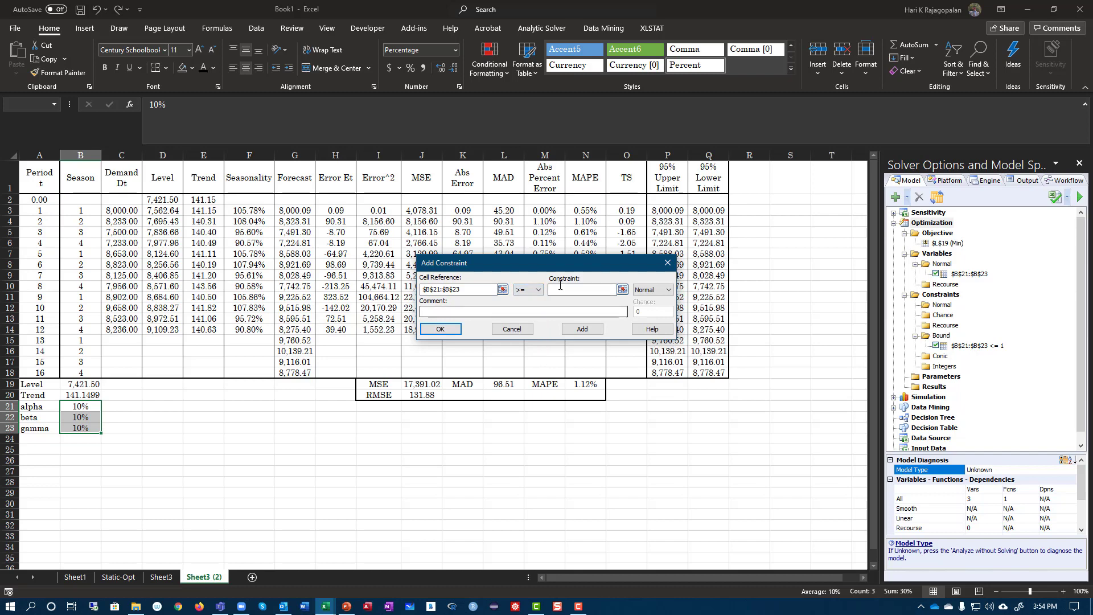
click(563, 289)
text(0)
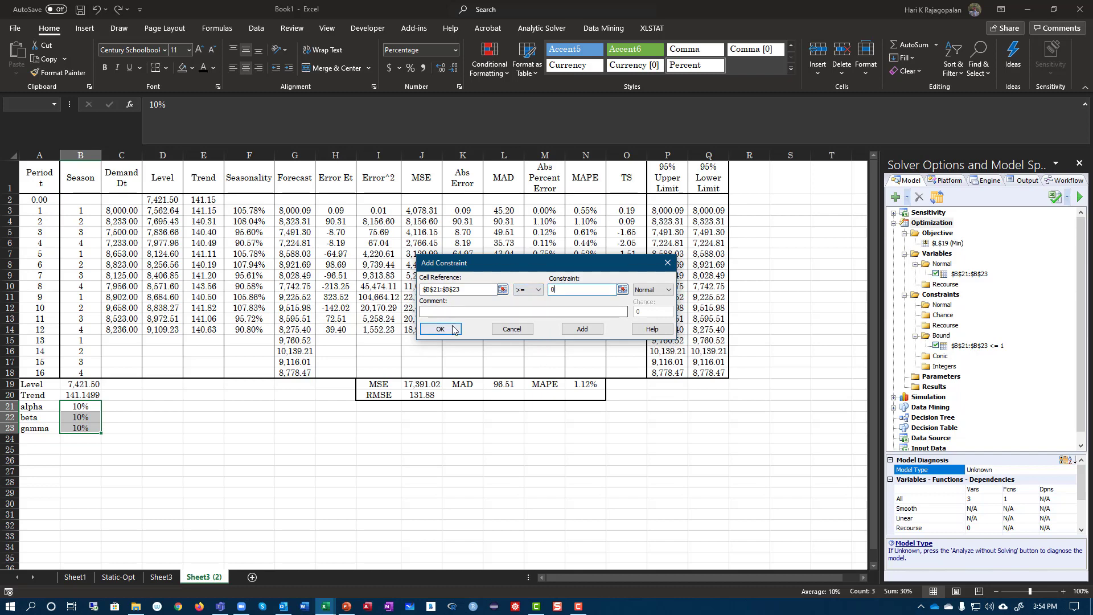
click(440, 329)
click(1080, 197)
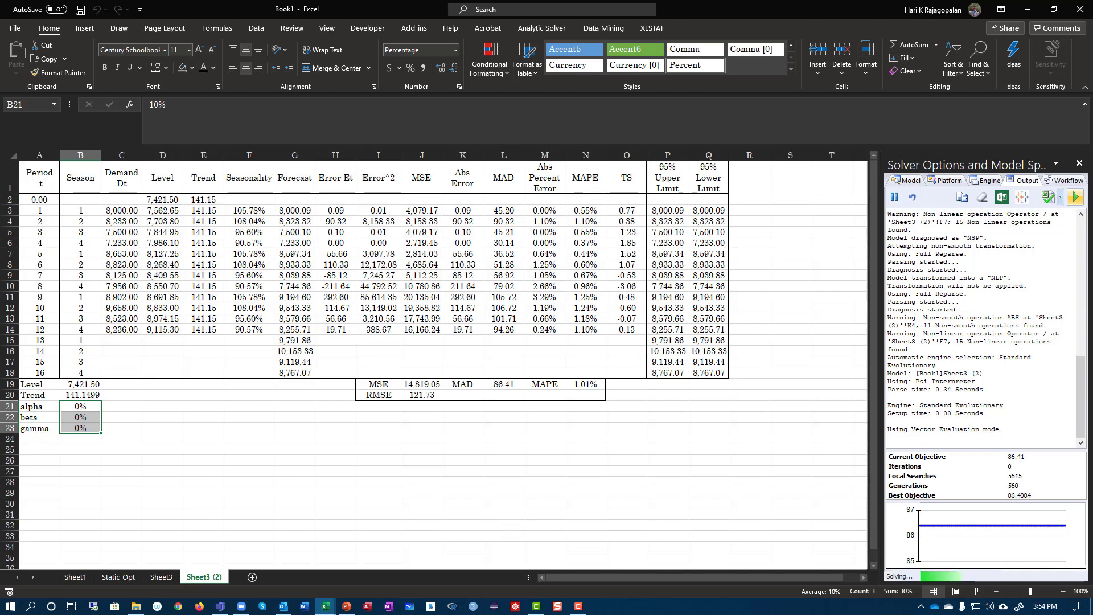
Stop the first trial and reset alpha, beta and gamma starting values to 0.9
click(626, 297)
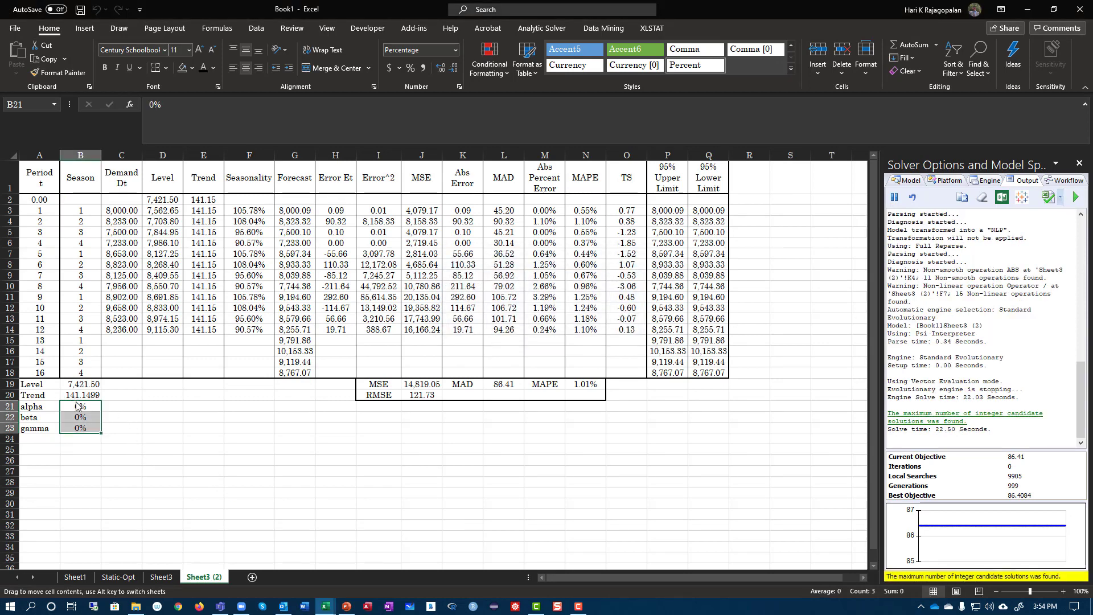
click(80, 407)
text(0.9)
key(Return)
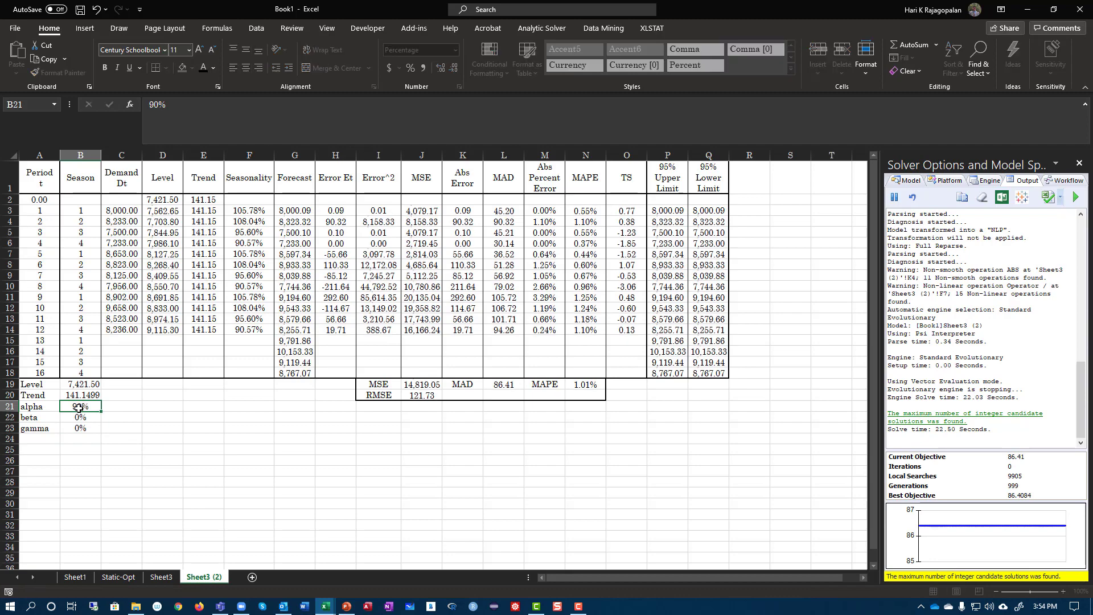
text(0.9)
key(Return)
text(0.9)
key(ctrl+Return)
key(Return)
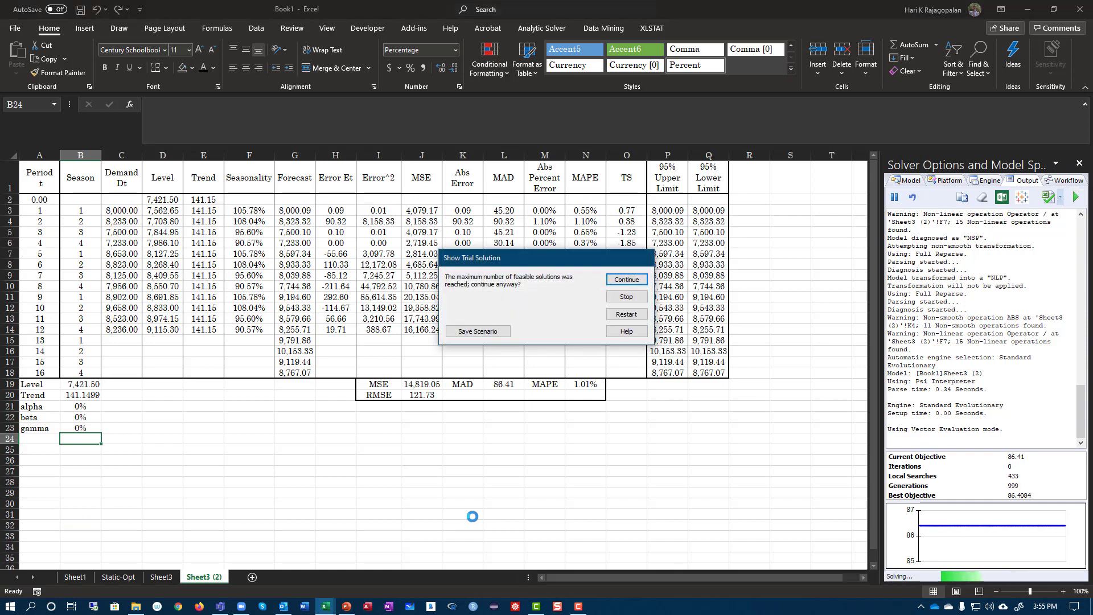
Stop the second solve and verify B21:B23 at 0% and MAD 86.41 in L19
click(629, 301)
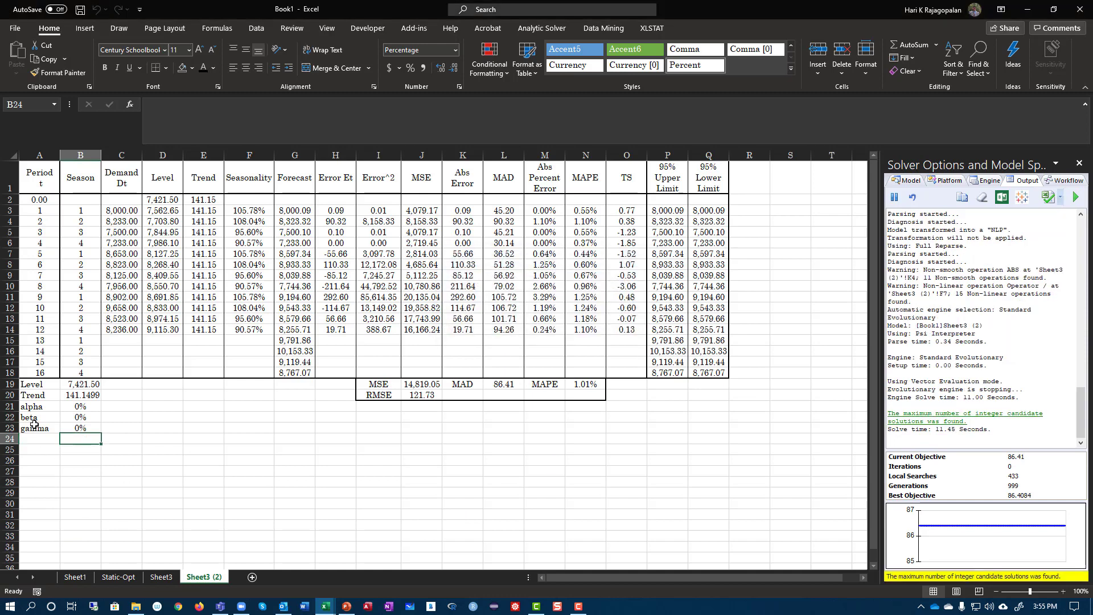
drag(72, 408, 79, 433)
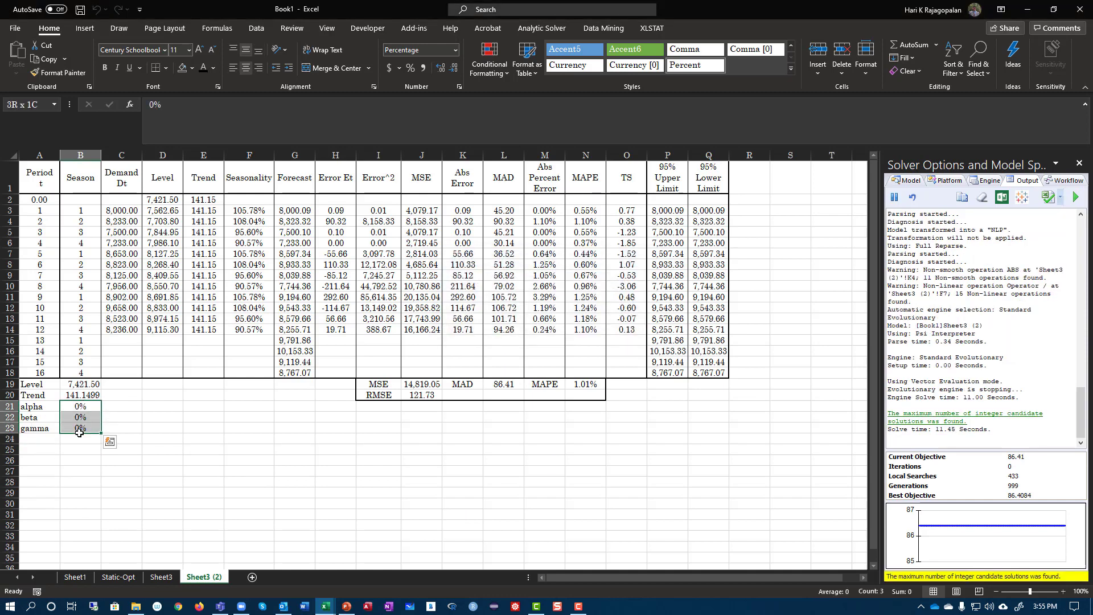
click(496, 385)
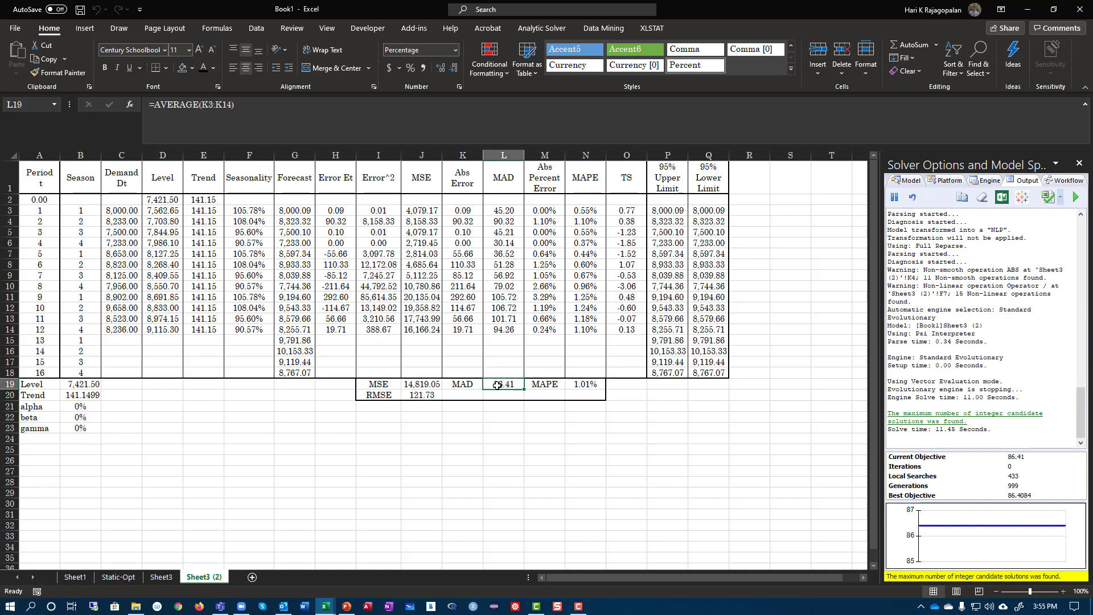
click(170, 578)
click(203, 577)
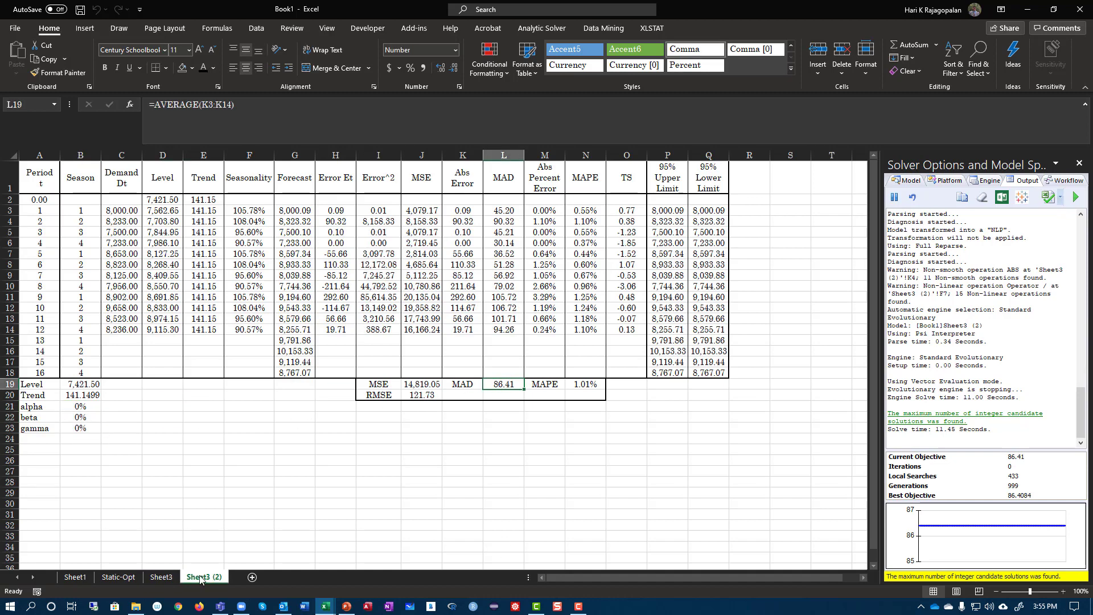